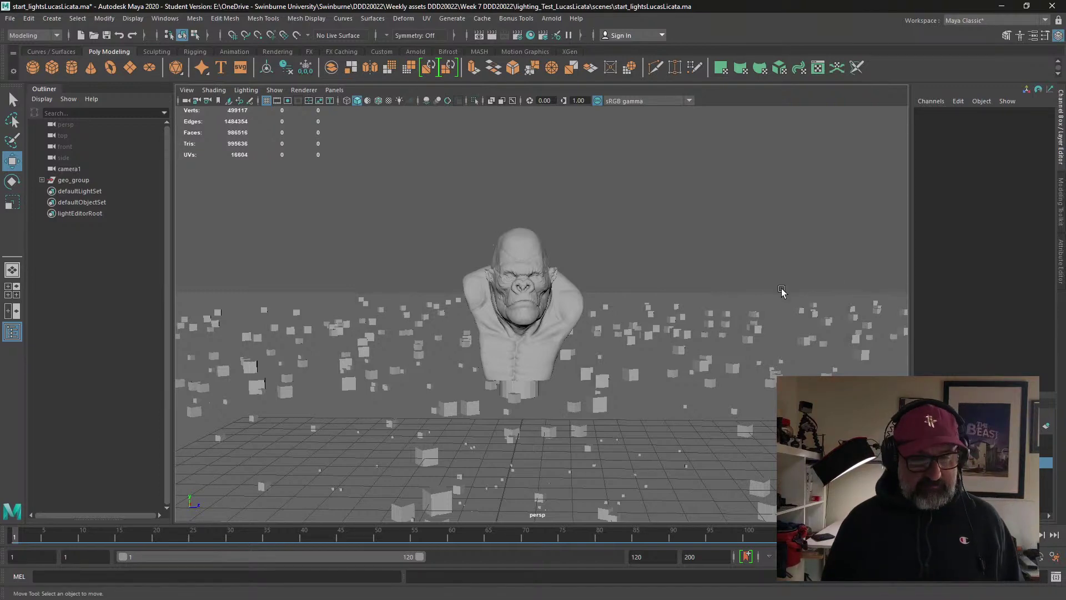
# Step: Render the perspective view of the gorilla bust with Maya Hardware 2.0 and place the Render View window beside the bust
pyautogui.keyDown('alt'); pyautogui.moveTo(673, 276); pyautogui.dragTo(646, 270, button='middle'); pyautogui.keyUp('alt')
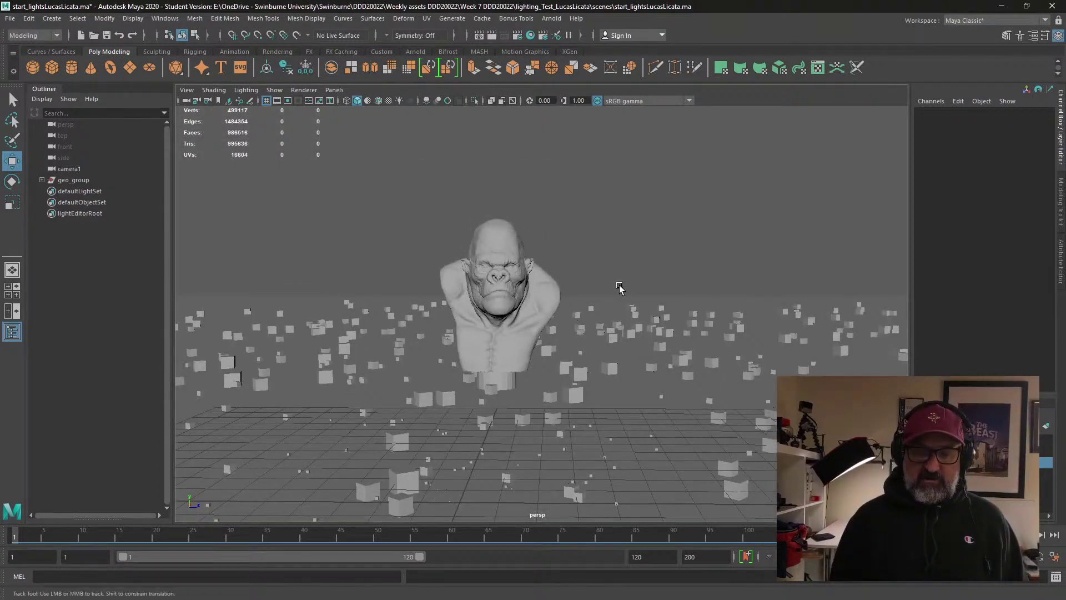
pyautogui.keyDown('alt'); pyautogui.moveTo(620, 286); pyautogui.dragTo(475, 272); pyautogui.keyUp('alt')
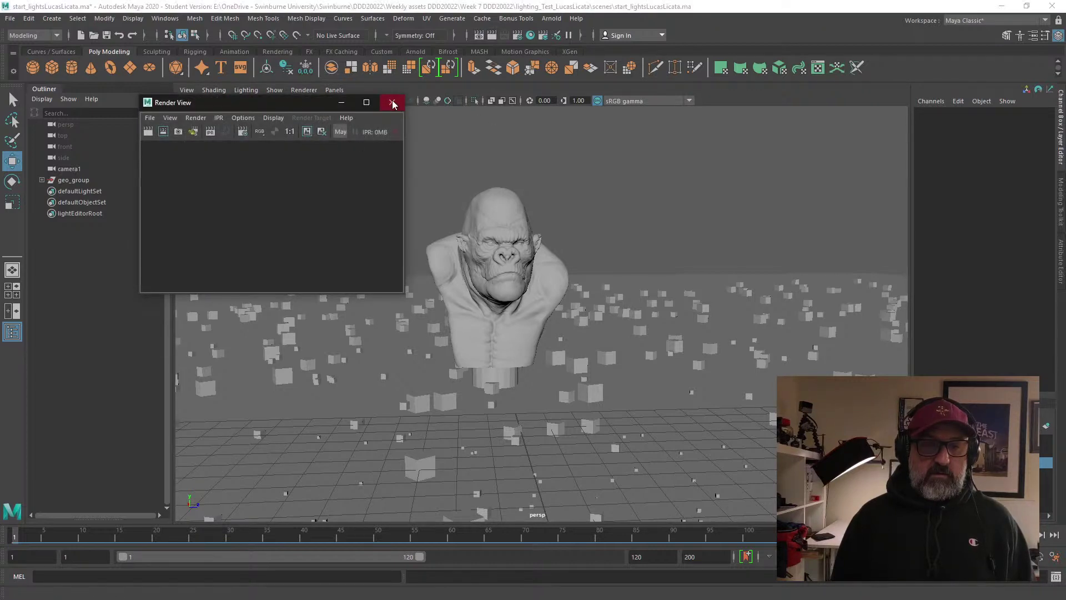
pyautogui.click(365, 102)
pyautogui.click(236, 34)
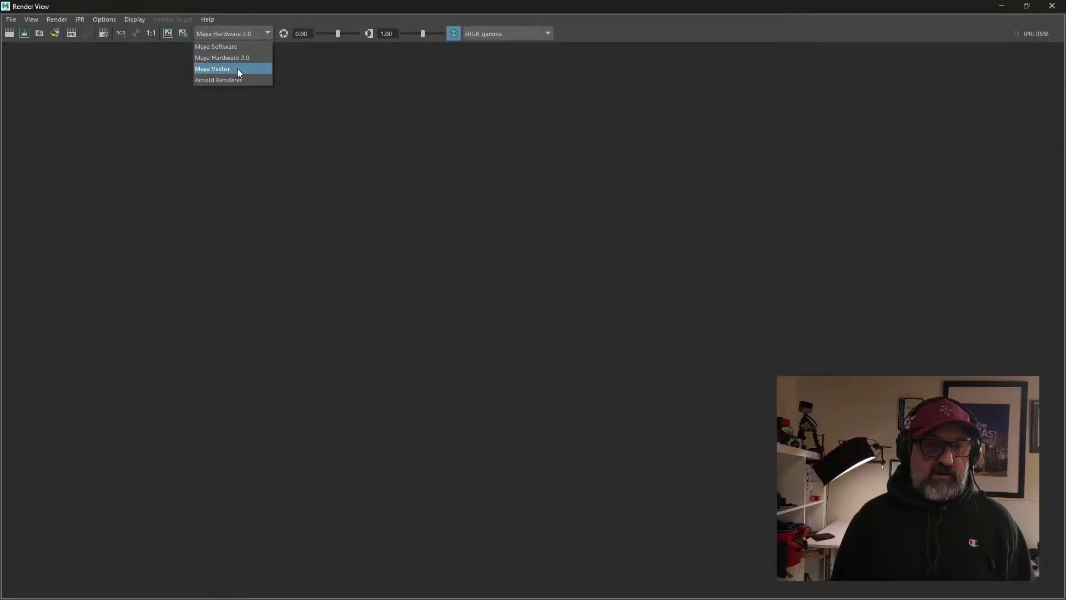
pyautogui.click(245, 58)
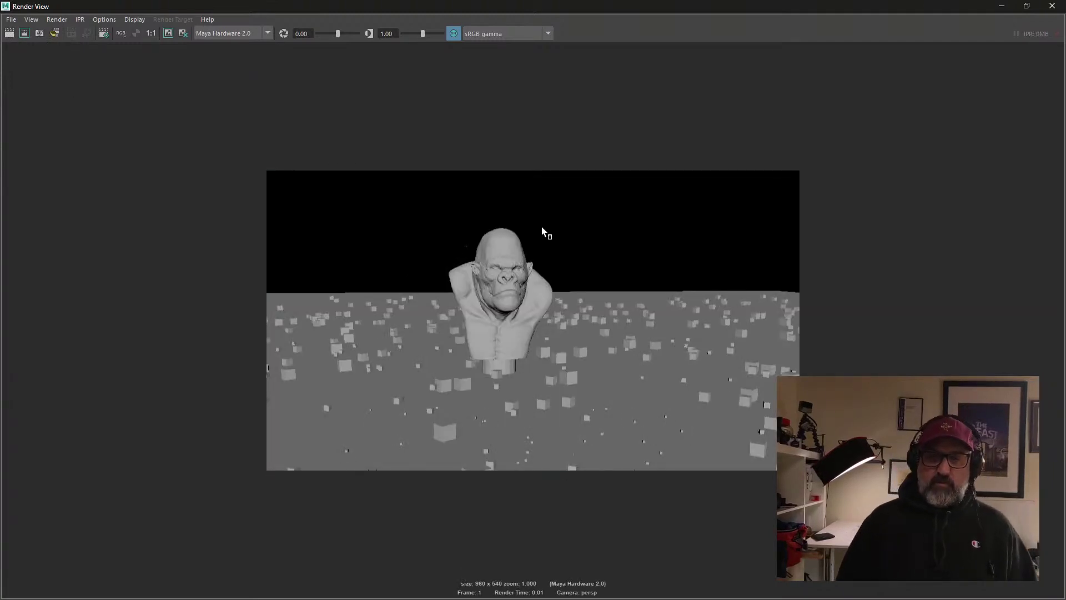
pyautogui.click(1026, 5)
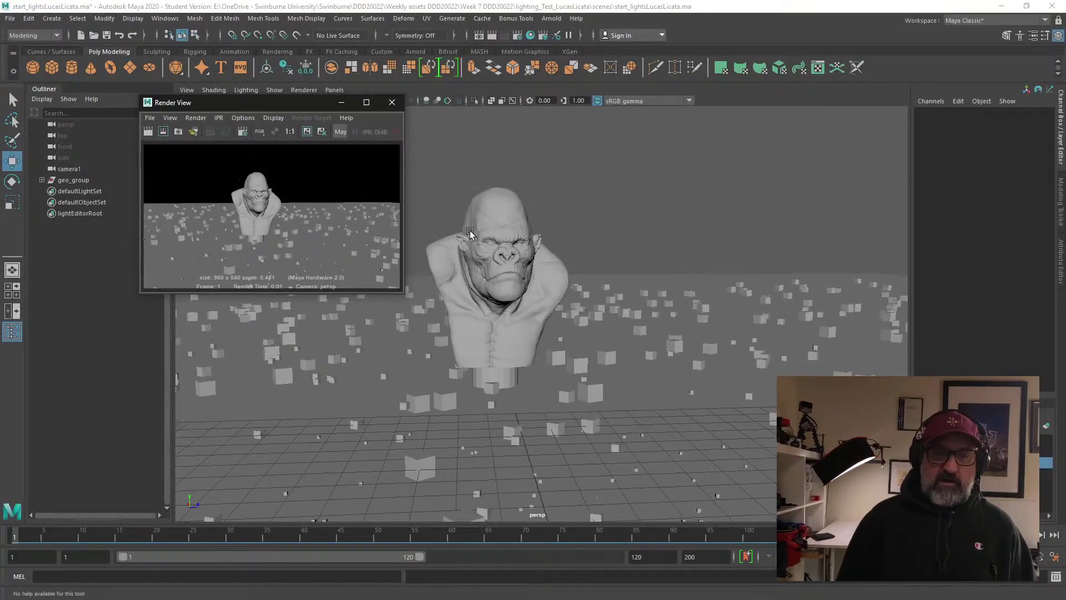
pyautogui.moveTo(329, 102); pyautogui.dragTo(811, 123)
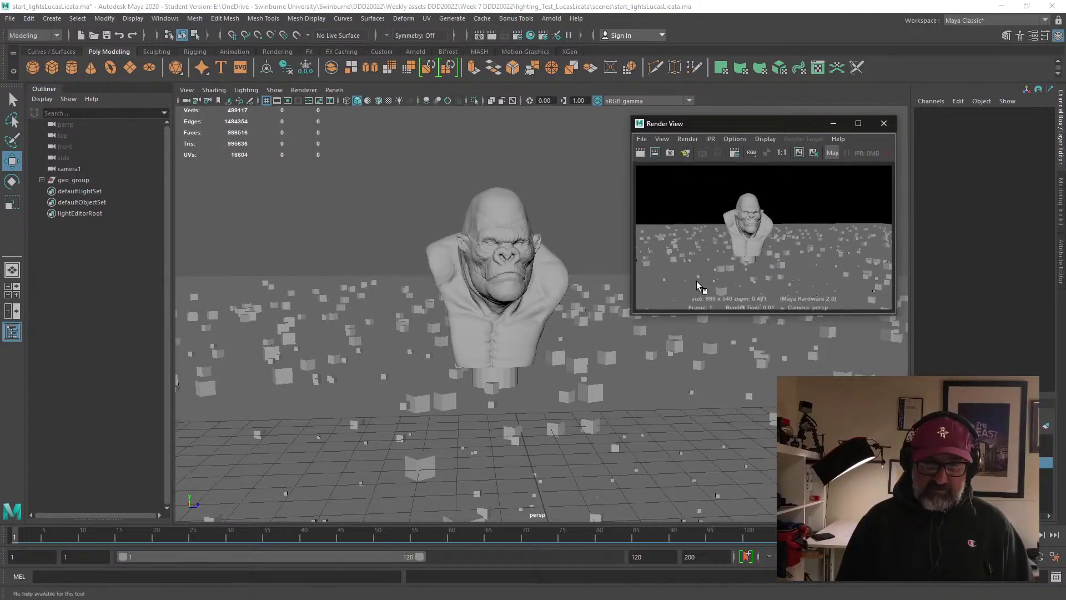
# Step: Disable the default light in the Render Options section of the render settings
pyautogui.click(554, 35)
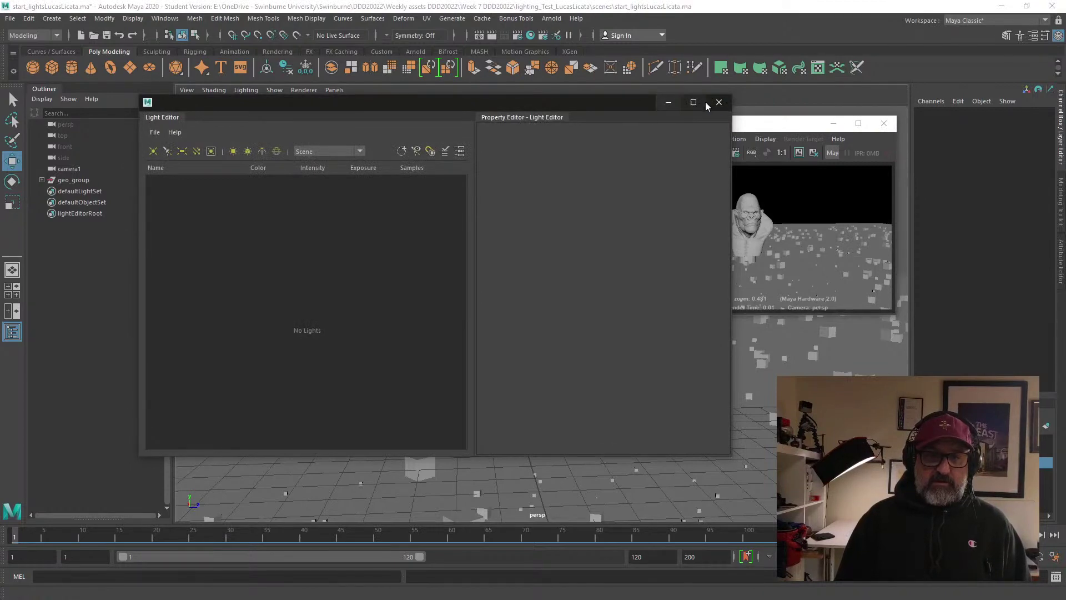
pyautogui.click(718, 103)
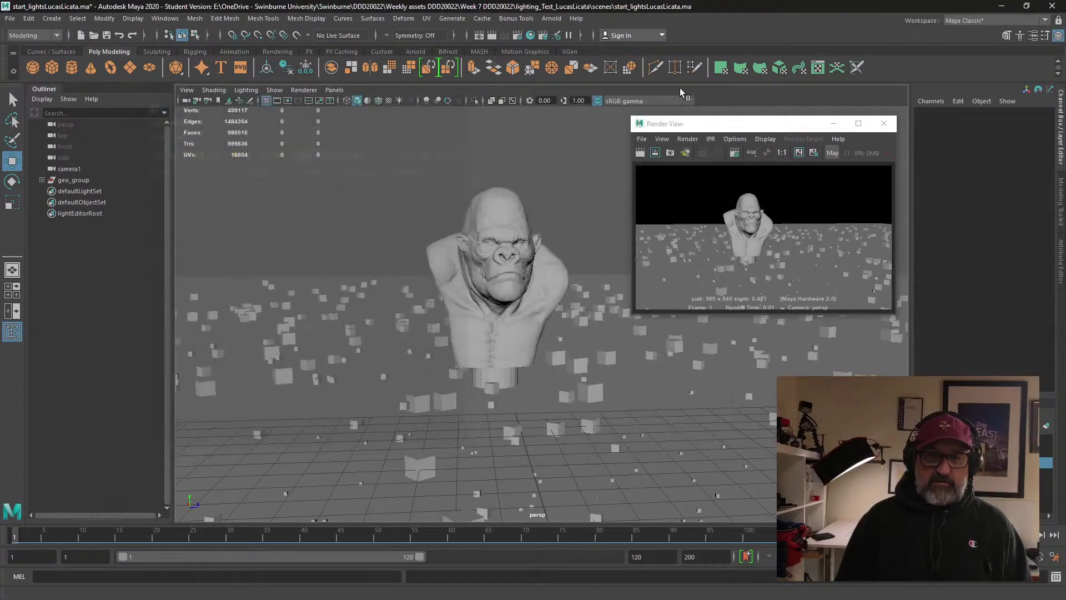
pyautogui.click(517, 35)
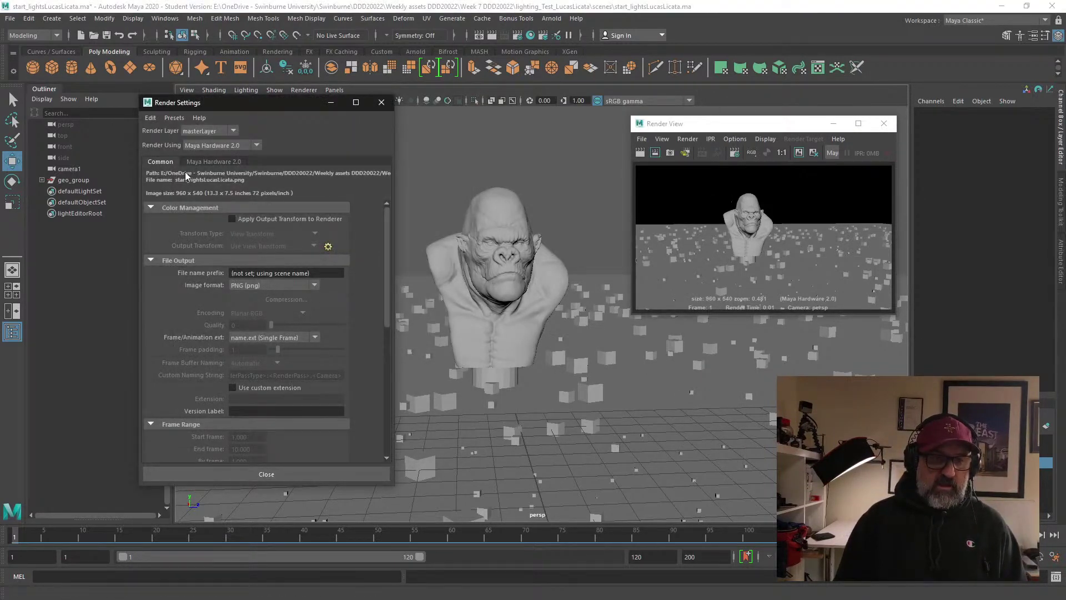
pyautogui.scroll(-10, 219, 361)
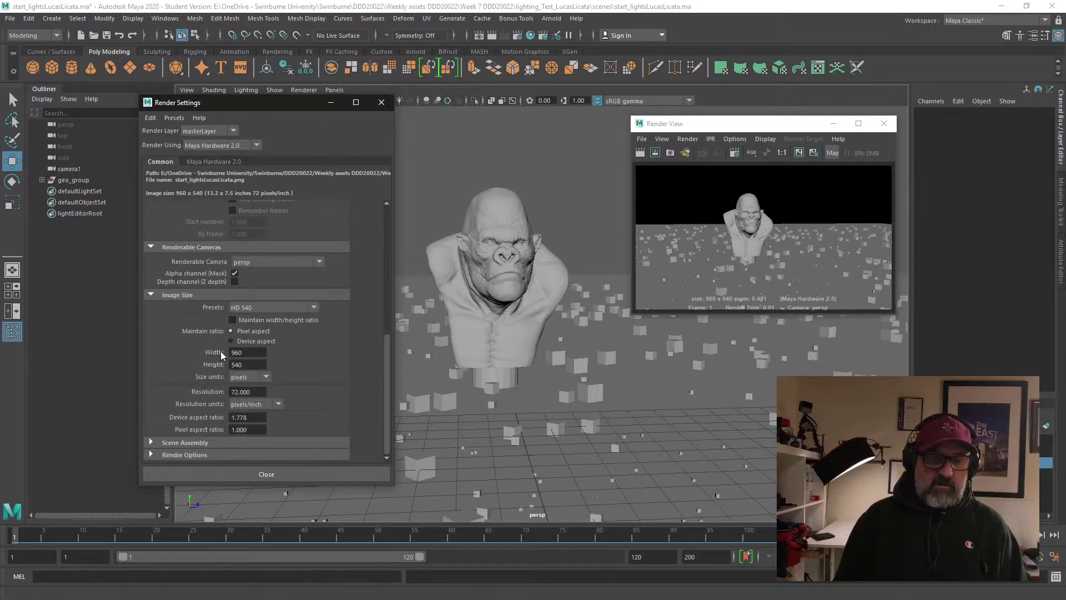
pyautogui.click(150, 454)
pyautogui.scroll(-3, 228, 399)
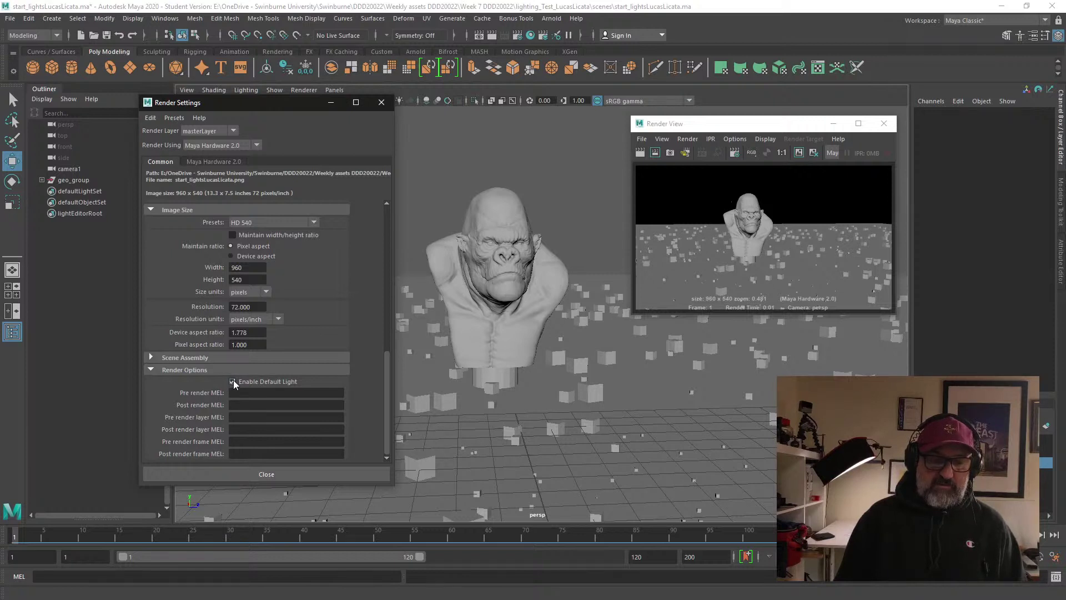
pyautogui.click(232, 381)
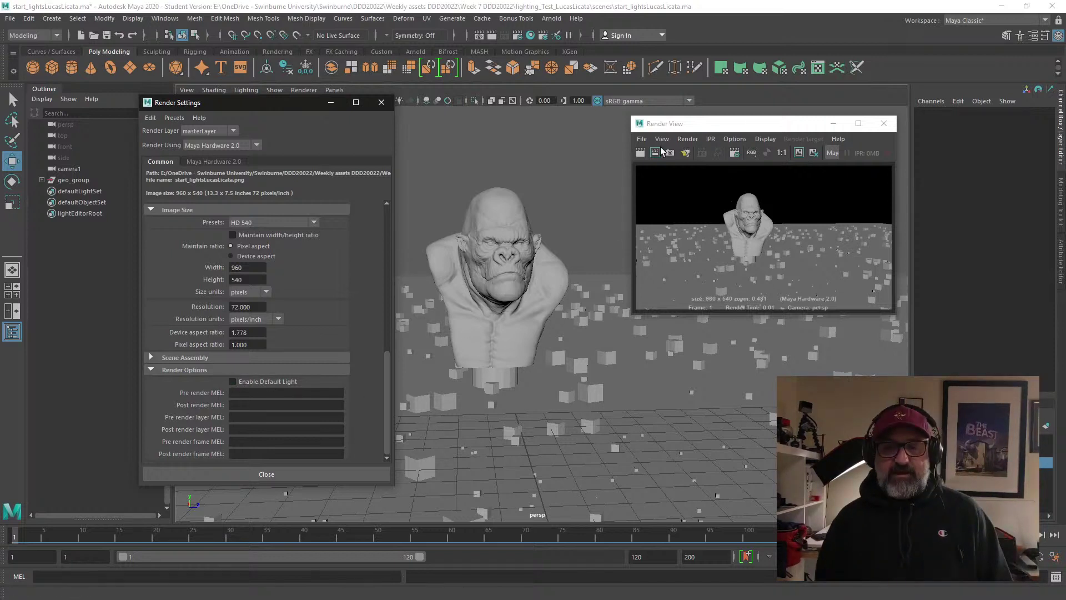
# Step: Re-render the scene without the default light and inspect the alpha and RGB channels of the image
pyautogui.click(642, 153)
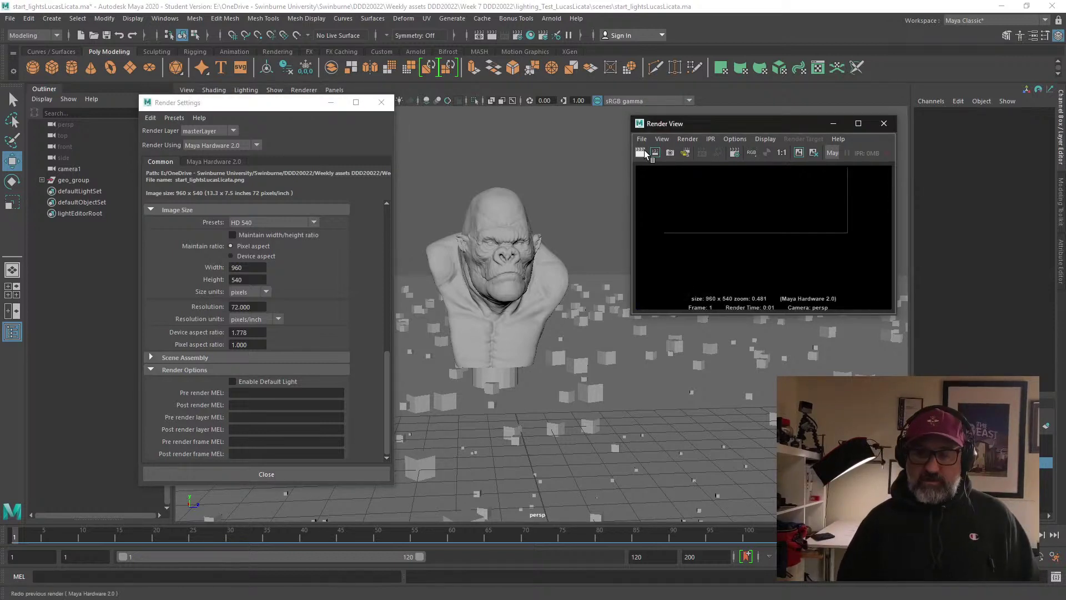
pyautogui.click(785, 172)
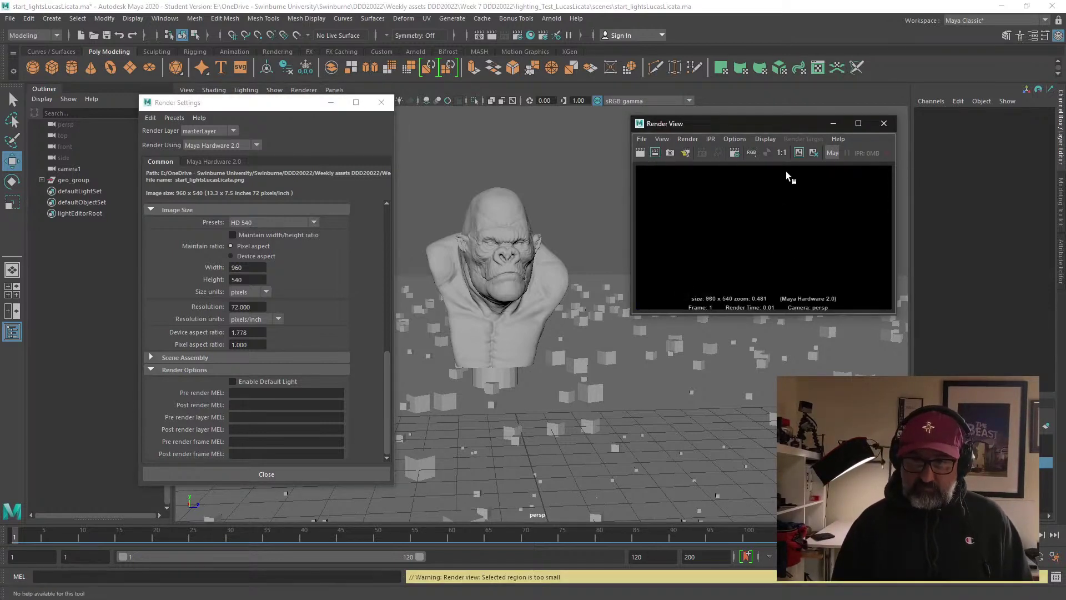
pyautogui.click(768, 155)
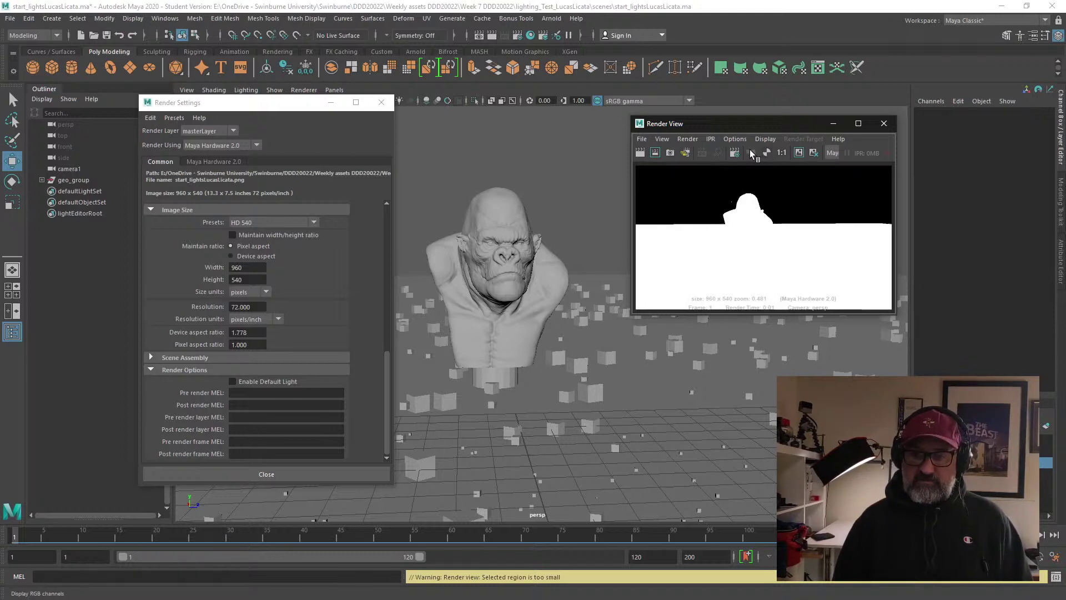
pyautogui.click(751, 151)
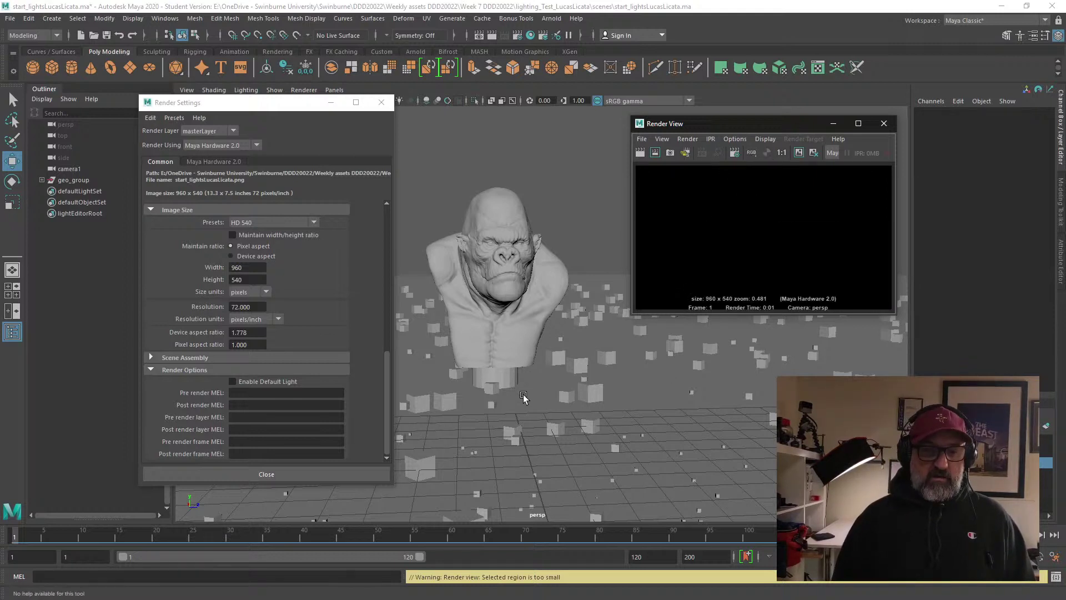
# Step: Re-enable the default light, close the render settings and minimize the Render View
pyautogui.click(232, 384)
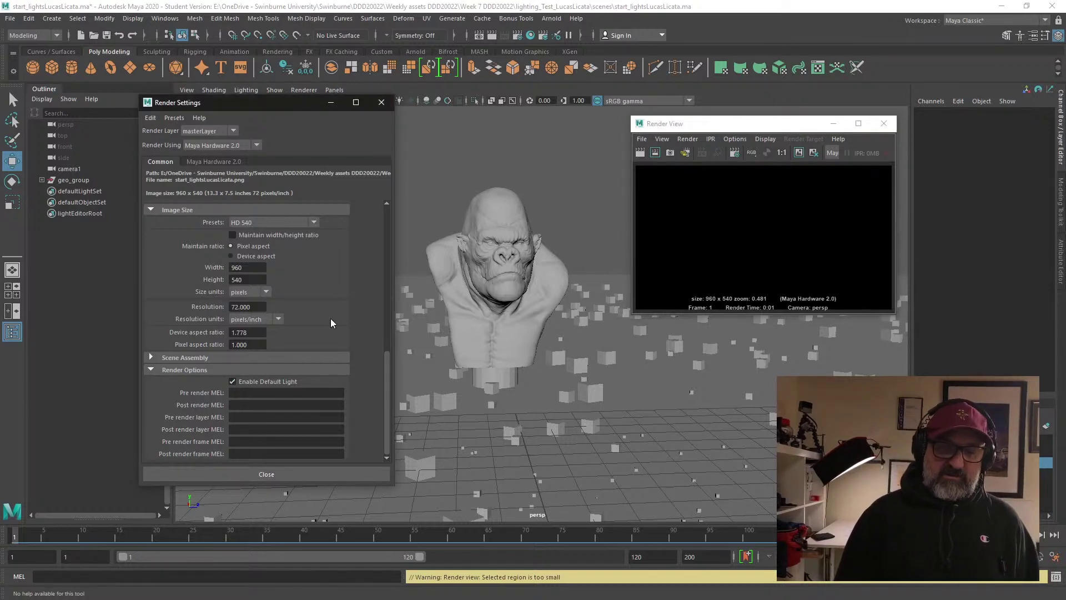
pyautogui.click(834, 123)
pyautogui.click(381, 102)
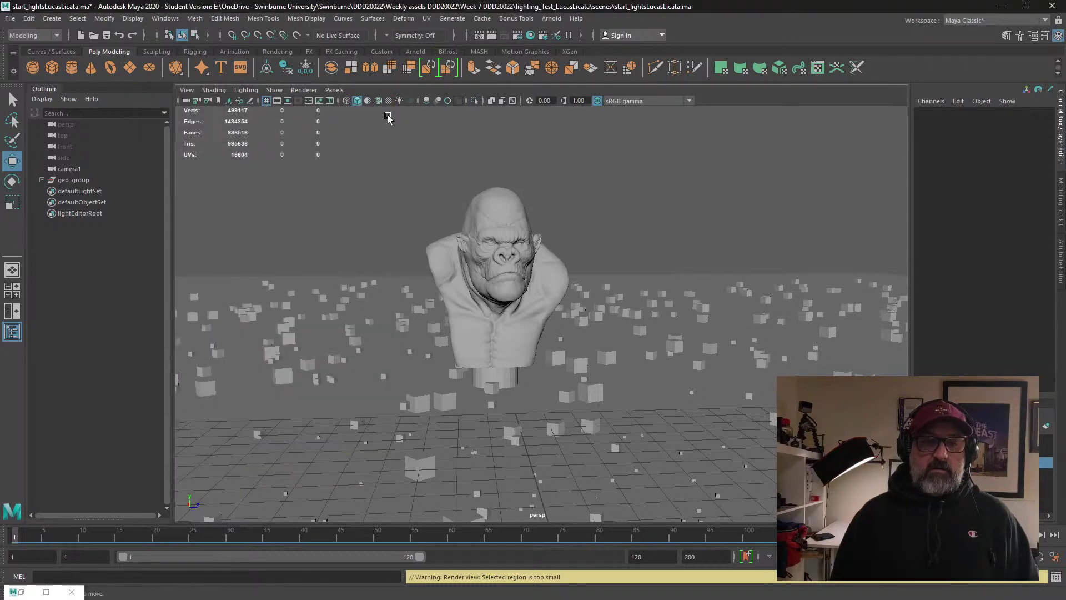
# Step: Switch the perspective viewport's shading to use all scene lights
pyautogui.keyDown('alt'); pyautogui.moveTo(587, 303); pyautogui.dragTo(672, 269, button='middle'); pyautogui.keyUp('alt')
pyautogui.keyDown('alt'); pyautogui.moveTo(673, 270); pyautogui.dragTo(663, 250); pyautogui.keyUp('alt')
pyautogui.keyDown('alt'); pyautogui.moveTo(664, 250); pyautogui.dragTo(619, 293, button='middle'); pyautogui.keyUp('alt')
pyautogui.keyDown('alt'); pyautogui.moveTo(510, 259); pyautogui.dragTo(403, 111); pyautogui.keyUp('alt')
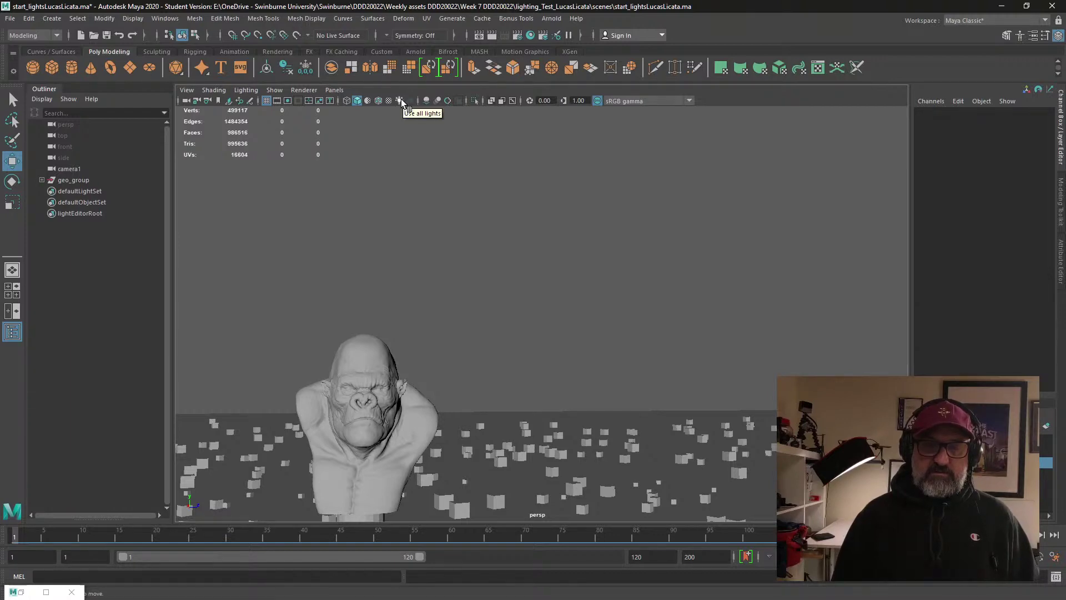
pyautogui.click(401, 99)
pyautogui.keyDown('alt'); pyautogui.moveTo(409, 132); pyautogui.dragTo(534, 342); pyautogui.keyUp('alt')
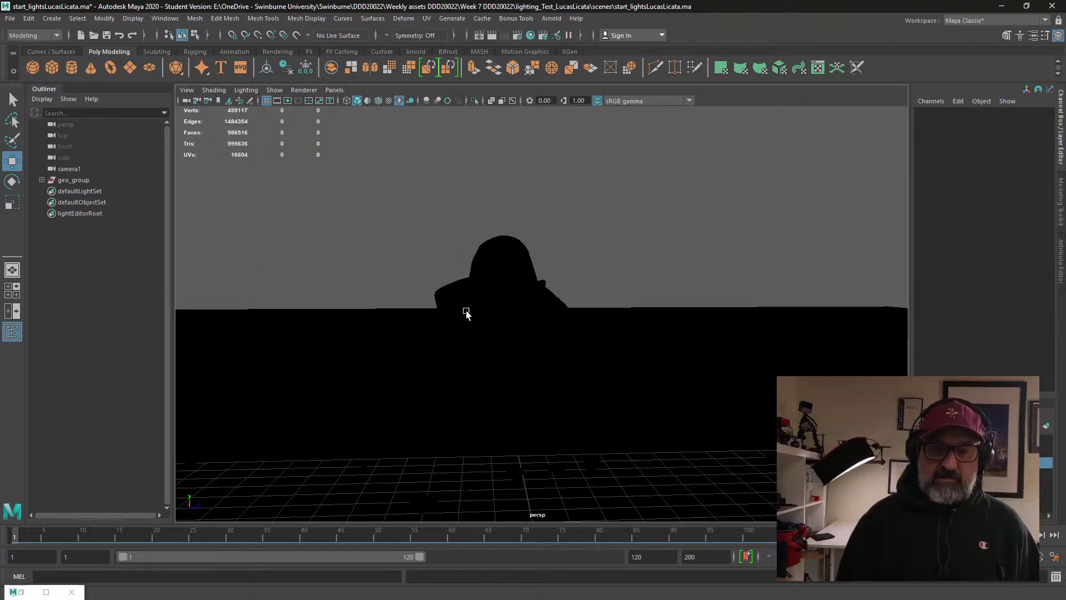
pyautogui.moveTo(466, 311)
pyautogui.keyDown('alt'); pyautogui.mouseDown()
pyautogui.moveTo(445, 295)
pyautogui.moveTo(453, 321)
pyautogui.moveTo(452, 309)
pyautogui.mouseUp(); pyautogui.keyUp('alt')
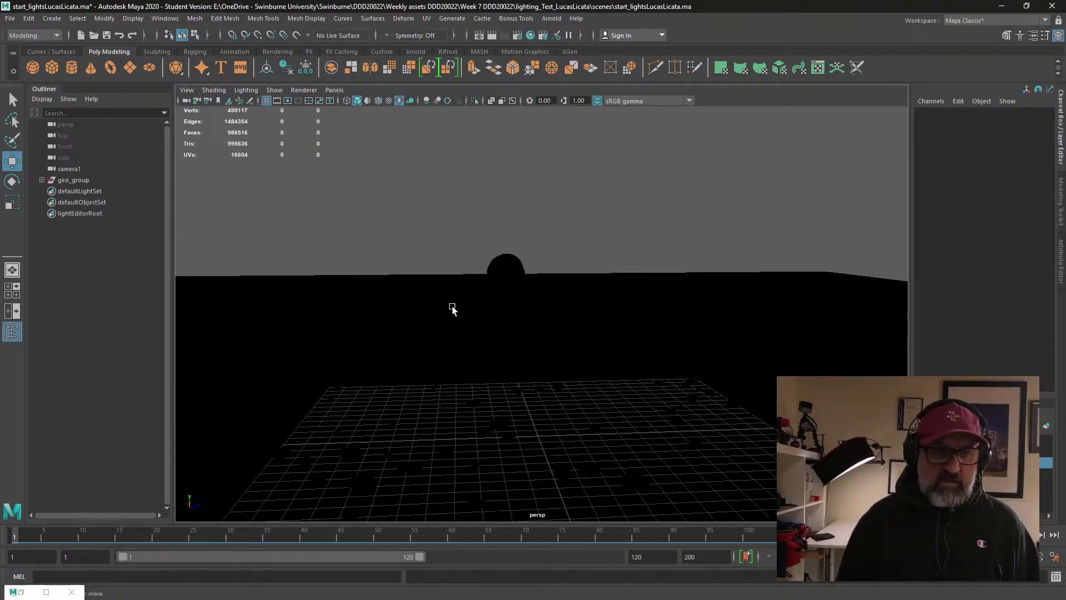
# Step: Detach the list of light types as a floating window and place it over the viewport
pyautogui.click(104, 19)
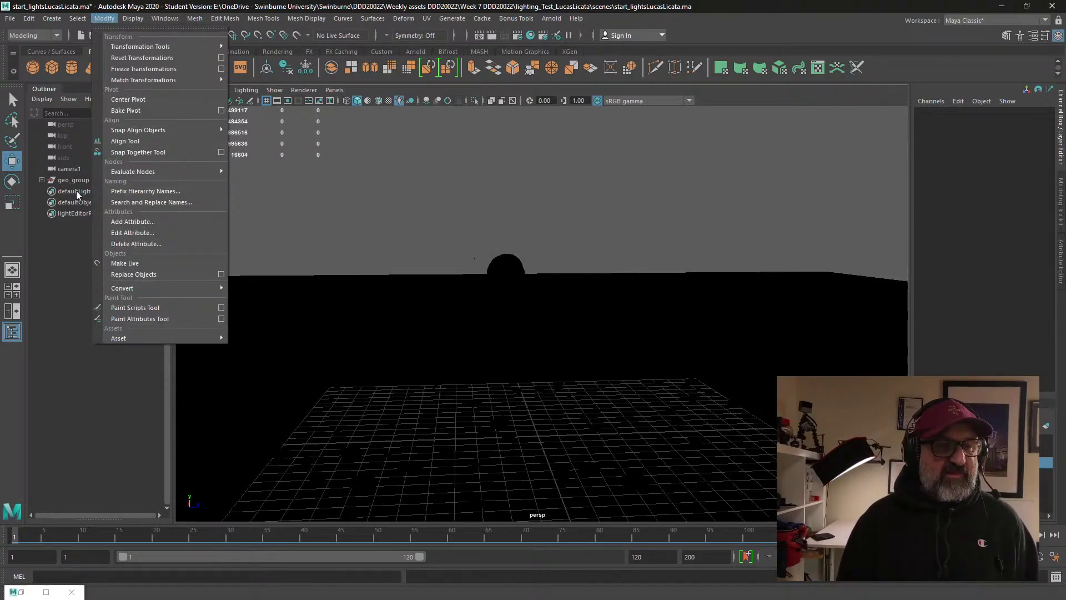
pyautogui.moveTo(49, 22)
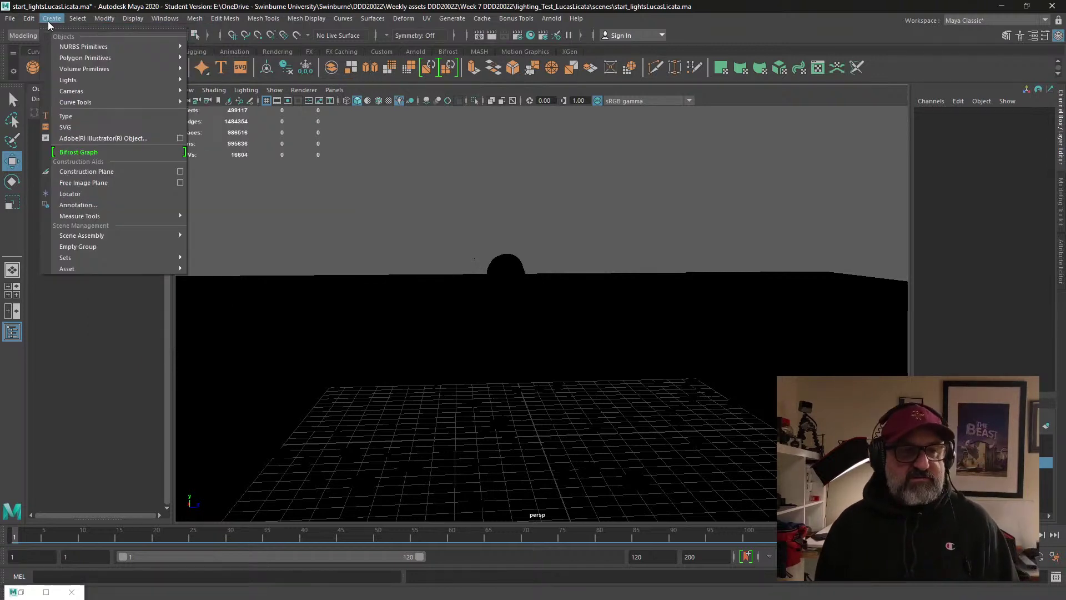
pyautogui.moveTo(102, 93)
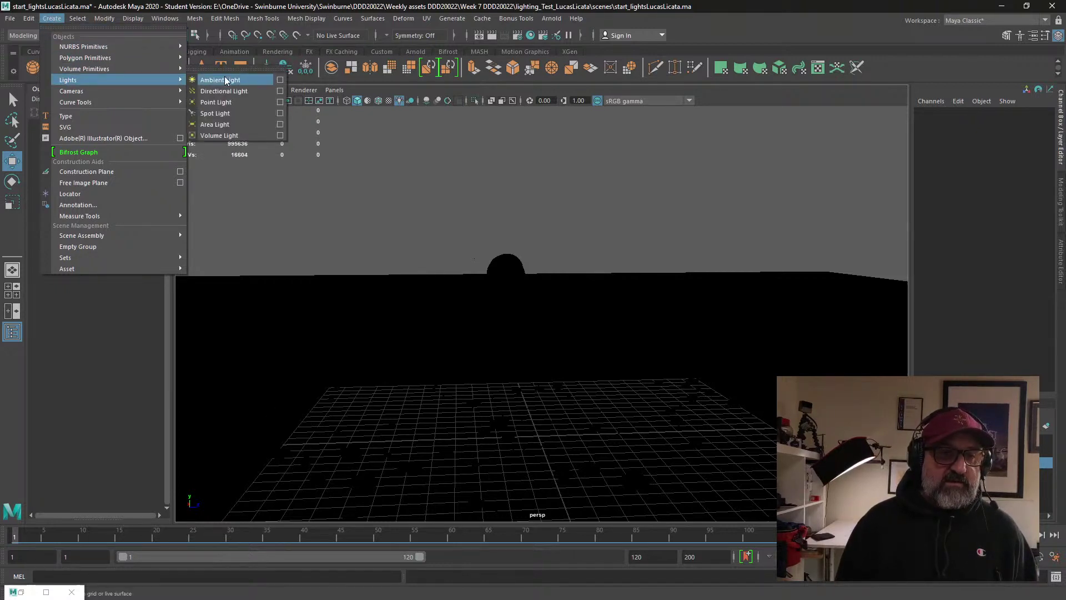
pyautogui.click(263, 68)
pyautogui.moveTo(262, 59); pyautogui.dragTo(261, 177)
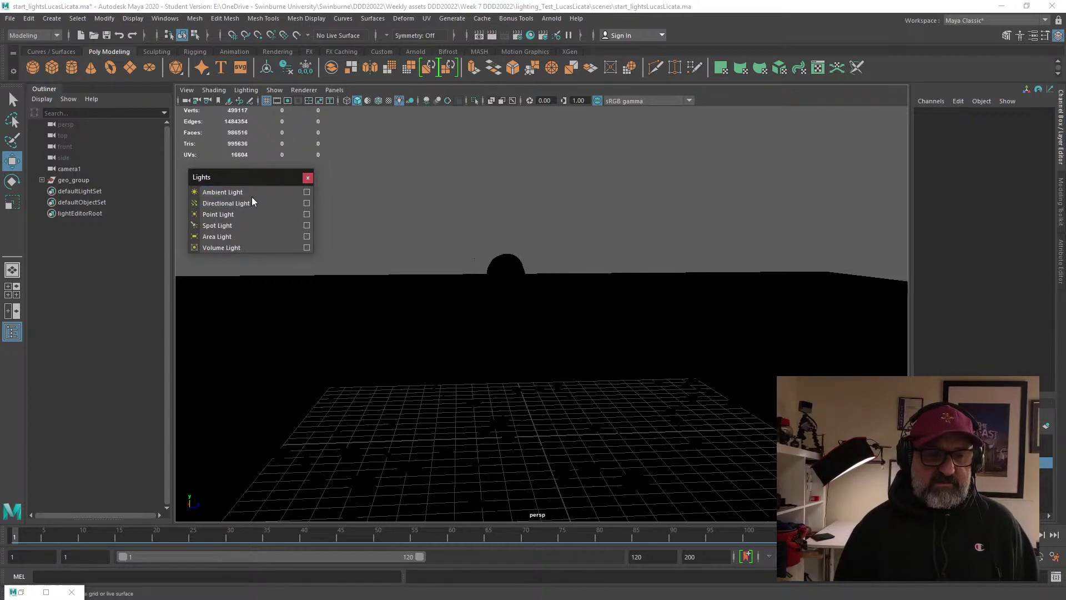
pyautogui.moveTo(254, 178)
pyautogui.mouseDown()
pyautogui.moveTo(290, 173)
pyautogui.moveTo(266, 174)
pyautogui.mouseUp()
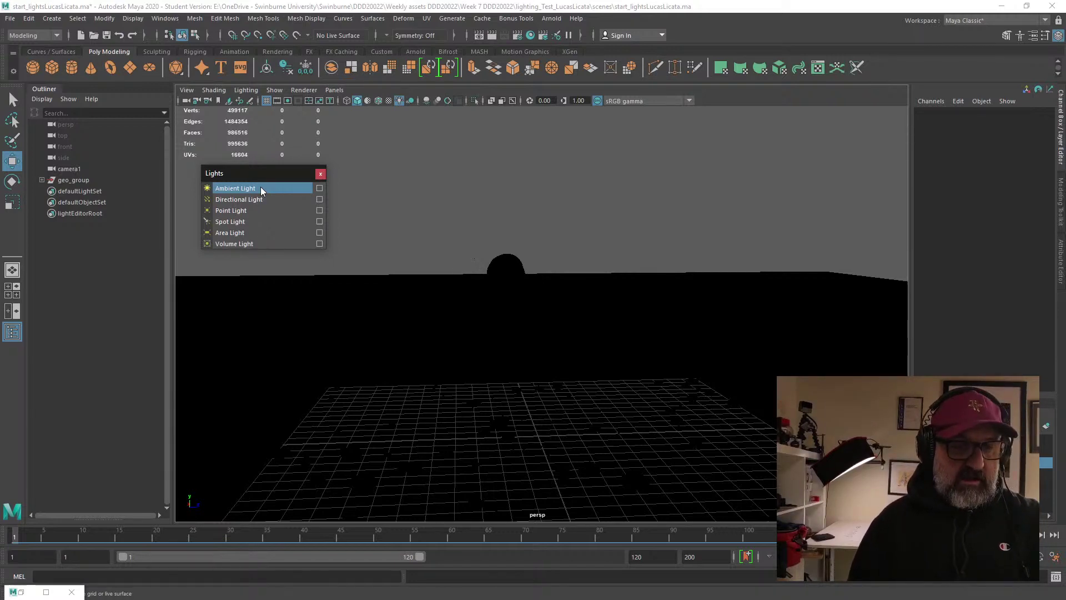
# Step: Create an ambient light and lower its intensity to about 0.843
pyautogui.click(261, 188)
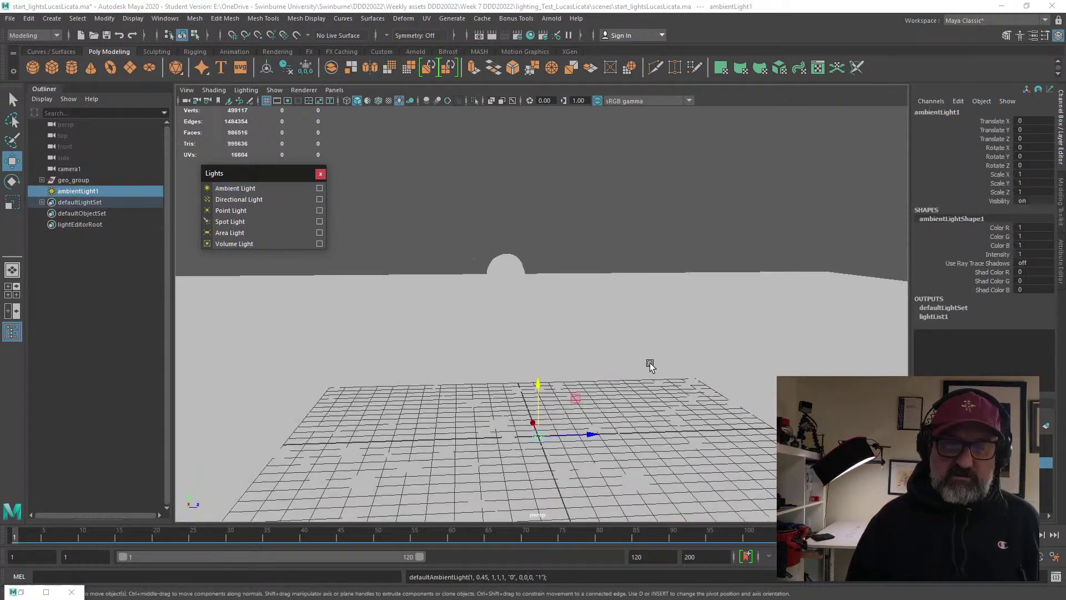
pyautogui.scroll(-5, 571, 354)
pyautogui.keyDown('alt'); pyautogui.moveTo(573, 337); pyautogui.dragTo(524, 321); pyautogui.keyUp('alt')
pyautogui.scroll(5, 533, 360)
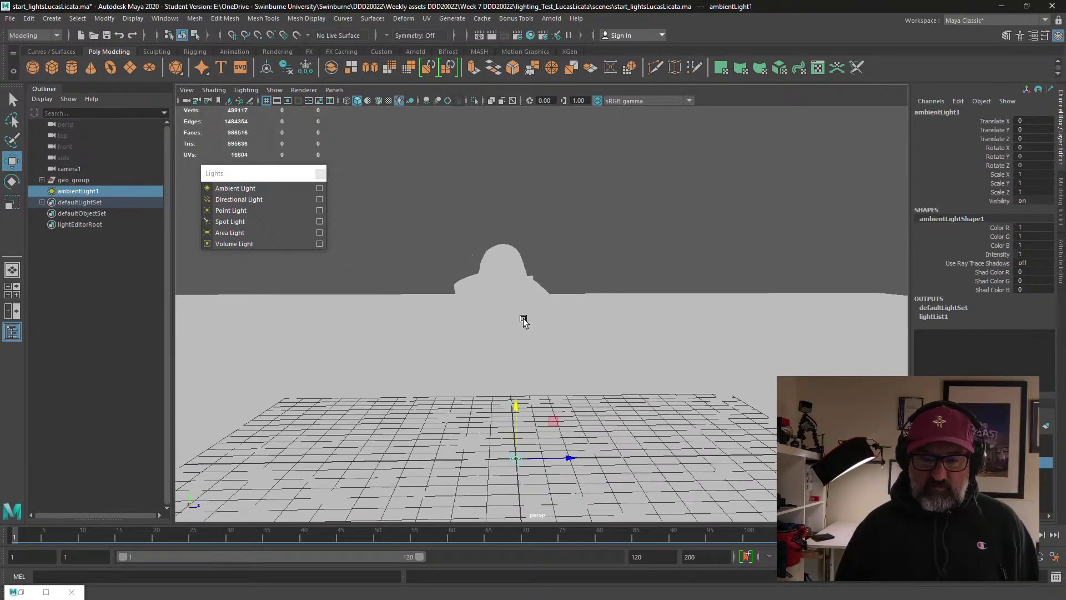
pyautogui.hotkey('ctrl', 'a')
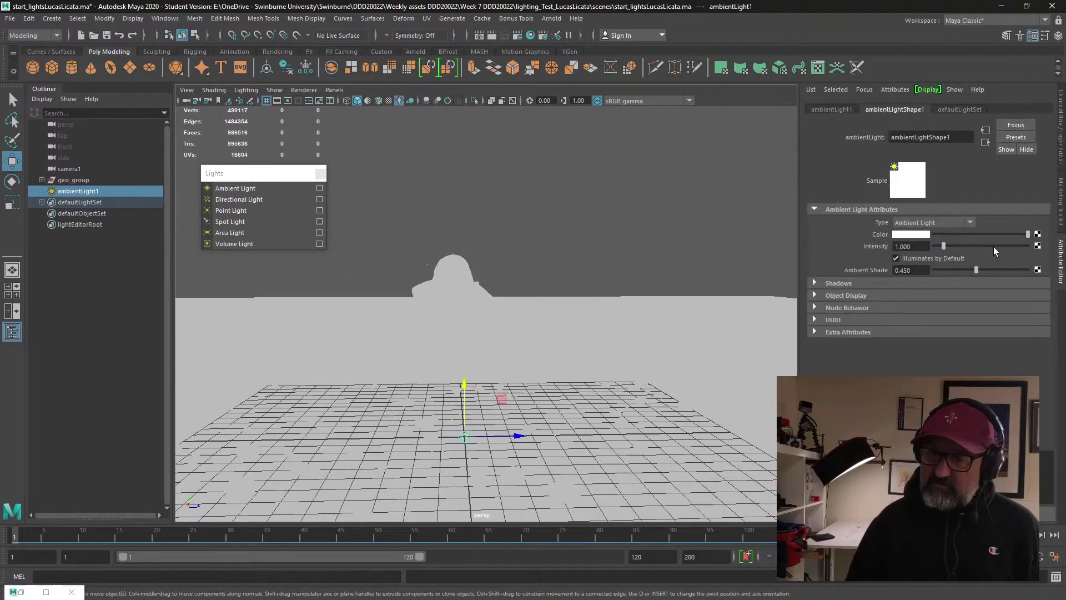
pyautogui.moveTo(944, 247); pyautogui.dragTo(942, 245)
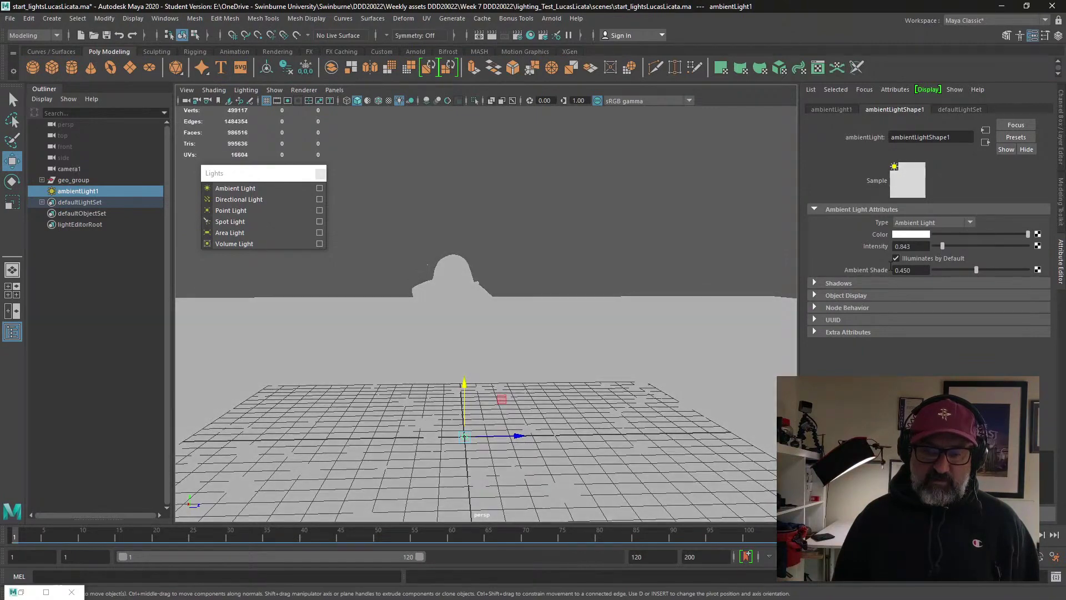
pyautogui.keyDown('alt'); pyautogui.moveTo(664, 316); pyautogui.dragTo(721, 229, button='middle'); pyautogui.keyUp('alt')
pyautogui.keyDown('alt'); pyautogui.moveTo(720, 230); pyautogui.dragTo(637, 338); pyautogui.keyUp('alt')
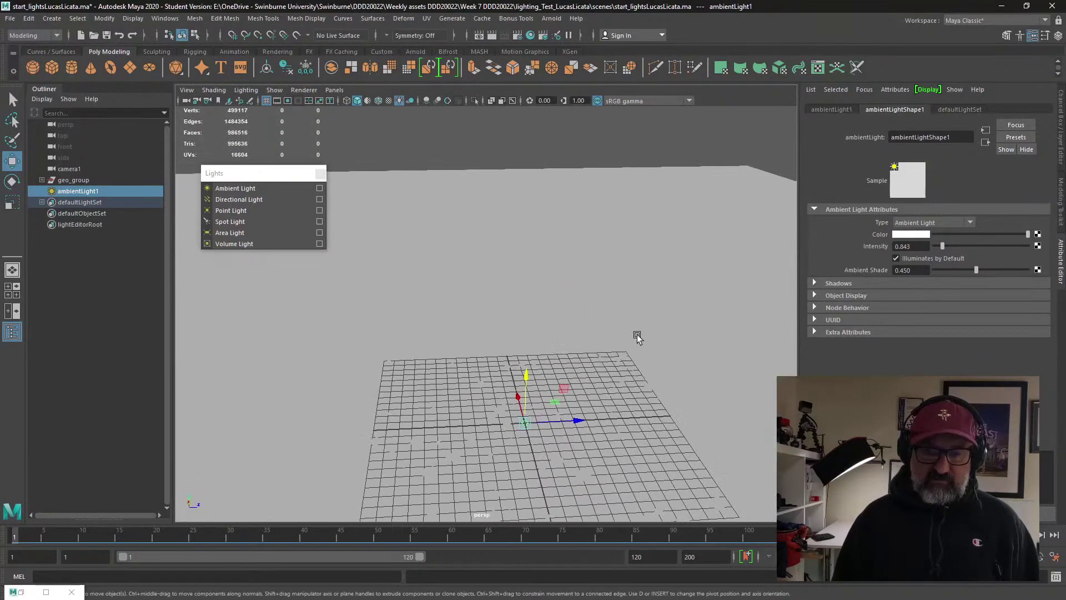
# Step: Delete the ambient light from the scene
pyautogui.click(140, 260)
pyautogui.click(92, 190)
pyautogui.press('Delete')
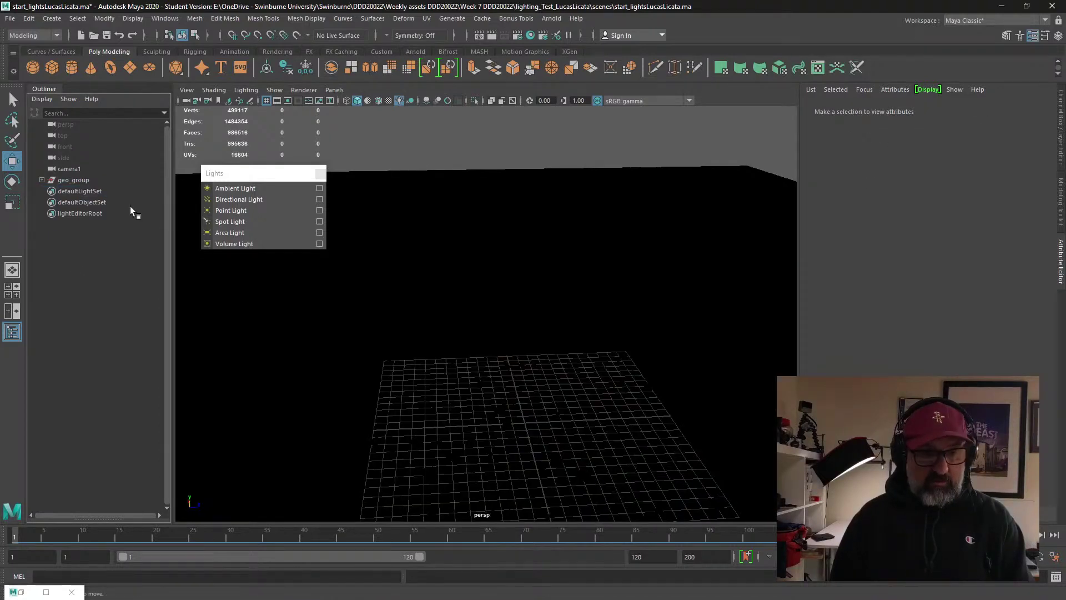
# Step: Create a directional light raised to about the bust's height and rotate it to shine down onto the floor
pyautogui.click(247, 198)
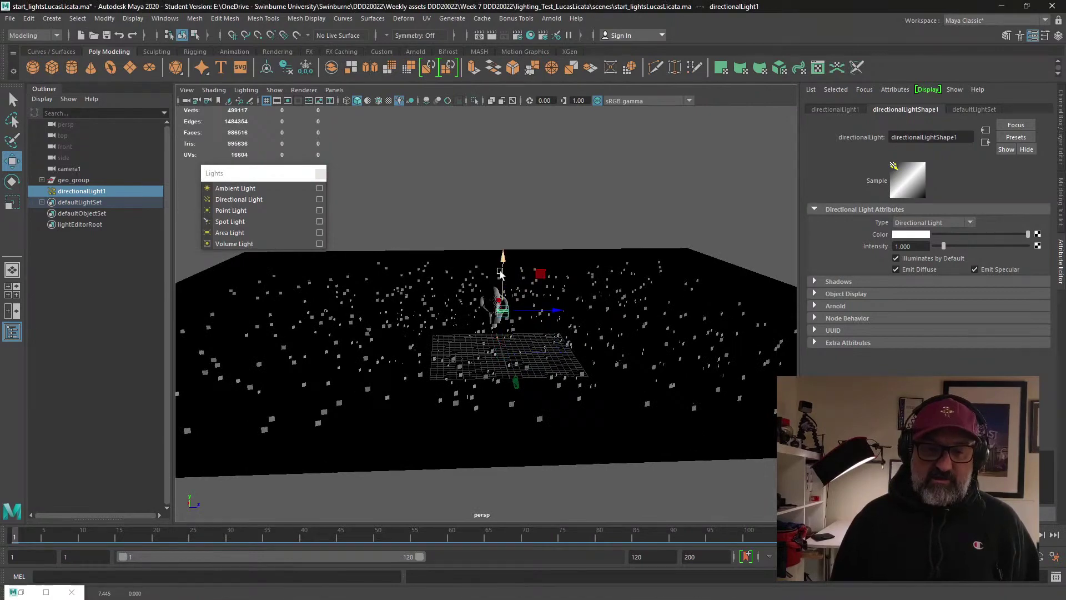
pyautogui.scroll(5, 500, 272)
pyautogui.keyDown('alt'); pyautogui.moveTo(500, 272); pyautogui.dragTo(383, 279); pyautogui.keyUp('alt')
pyautogui.keyDown('alt'); pyautogui.moveTo(383, 279); pyautogui.dragTo(447, 277, button='middle'); pyautogui.keyUp('alt')
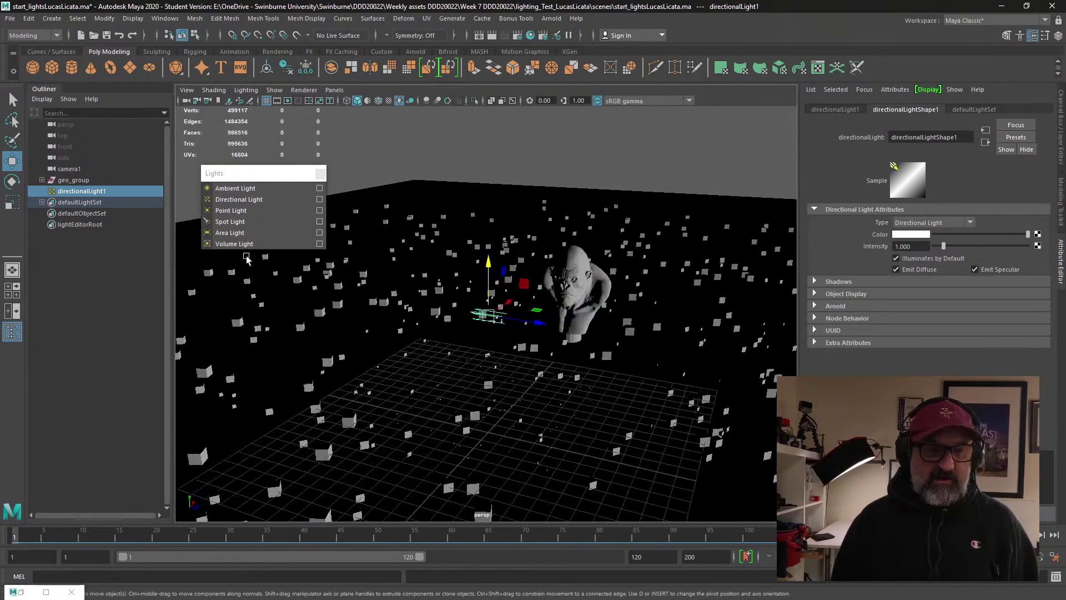
pyautogui.click(9, 186)
pyautogui.moveTo(444, 313); pyautogui.dragTo(433, 250)
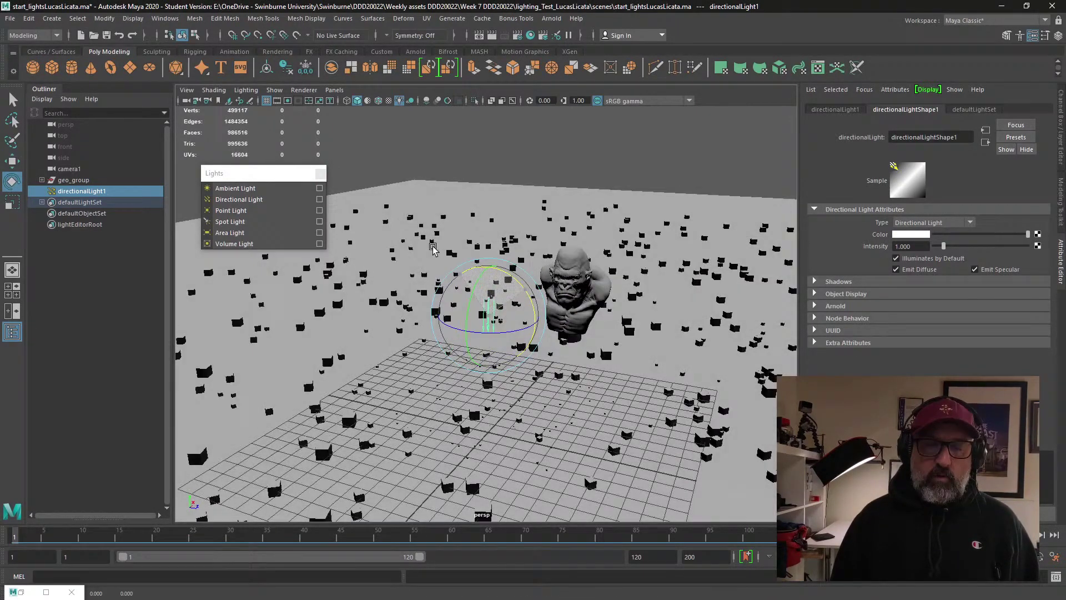
# Step: Tilt the directional light and move it up above the floor, away from the gorilla bust
pyautogui.moveTo(515, 279); pyautogui.dragTo(487, 272)
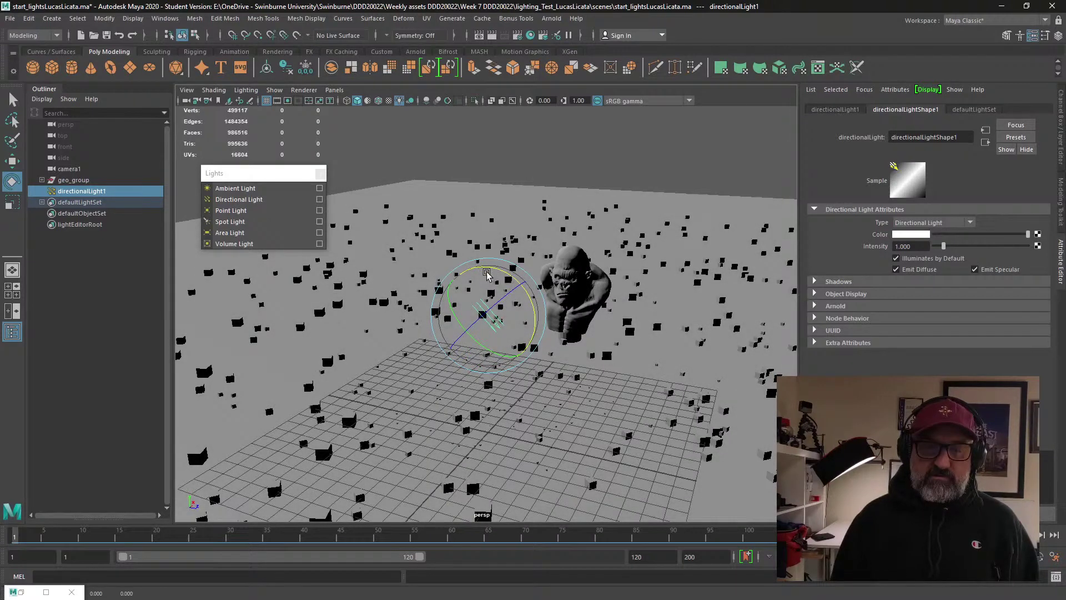
pyautogui.click(12, 162)
pyautogui.moveTo(486, 316); pyautogui.dragTo(552, 219)
pyautogui.moveTo(528, 283)
pyautogui.keyDown('alt'); pyautogui.mouseDown()
pyautogui.moveTo(571, 254)
pyautogui.moveTo(533, 266)
pyautogui.mouseUp(); pyautogui.keyUp('alt')
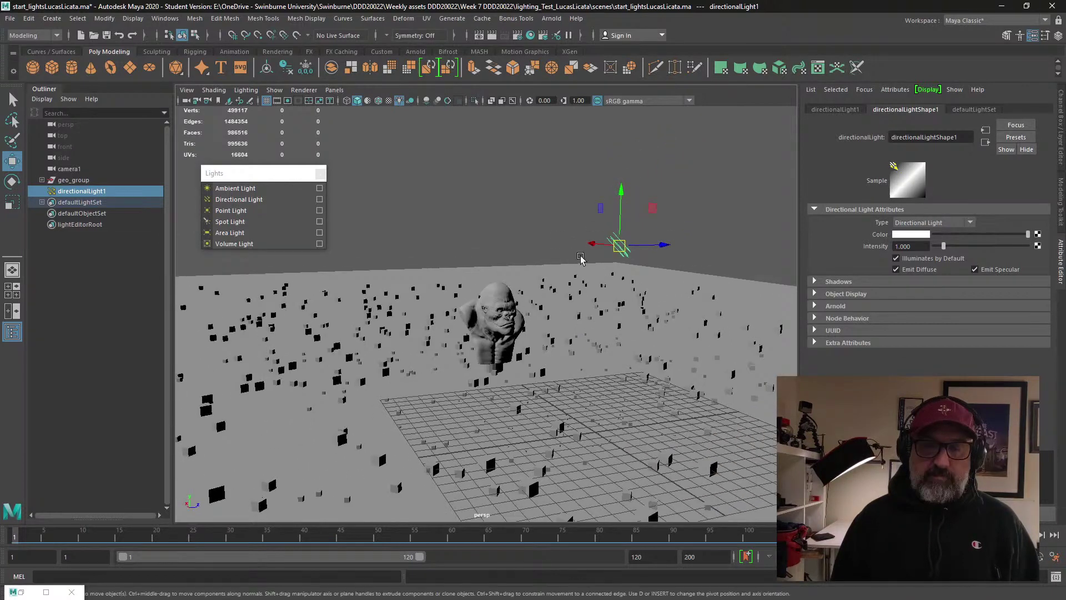
# Step: Rotate the directional light to aim diagonally down at the bust, and turn on shadows in the viewport
pyautogui.click(12, 202)
pyautogui.click(16, 184)
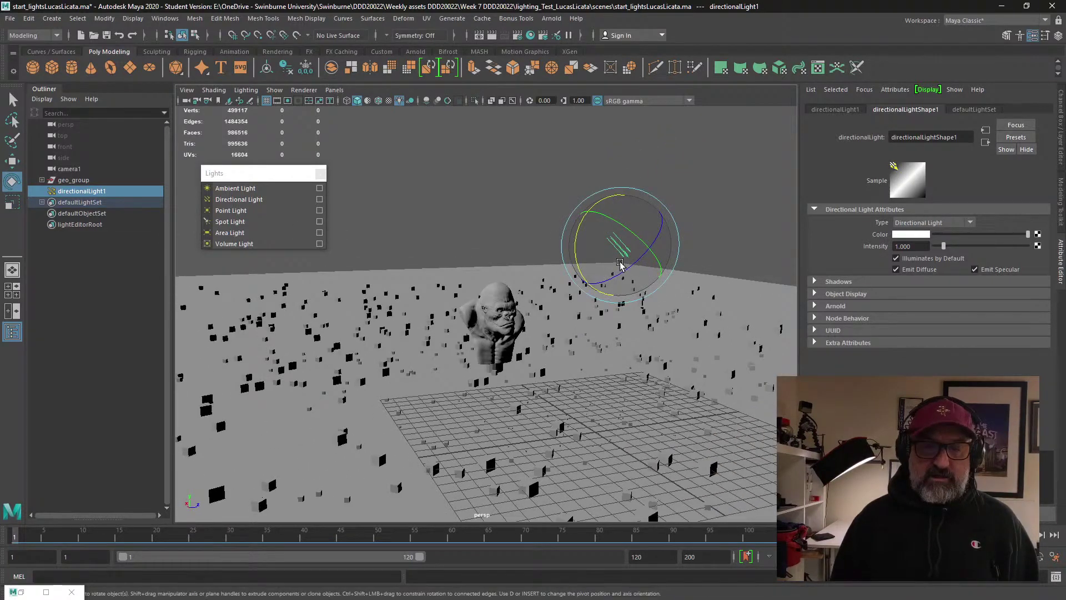
pyautogui.moveTo(582, 221)
pyautogui.mouseDown()
pyautogui.moveTo(641, 181)
pyautogui.moveTo(646, 230)
pyautogui.moveTo(646, 221)
pyautogui.moveTo(532, 279)
pyautogui.mouseUp()
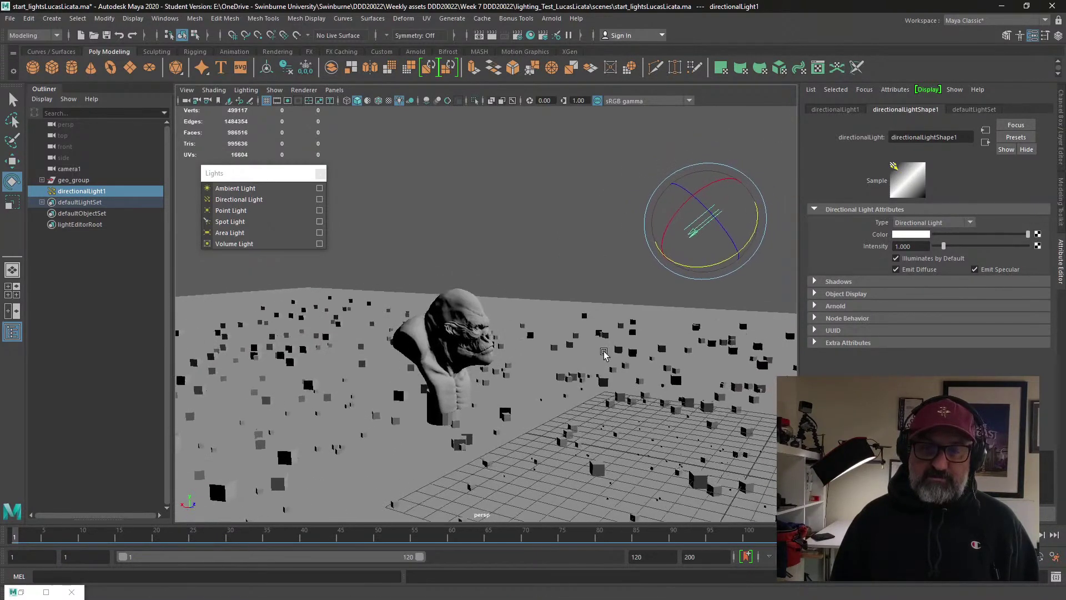
pyautogui.click(410, 101)
pyautogui.keyDown('alt'); pyautogui.moveTo(516, 314); pyautogui.dragTo(289, 278); pyautogui.keyUp('alt')
# Step: Scale the directional light's icon up uniformly so it is easier to see, and return to the Move tool
pyautogui.press('r')
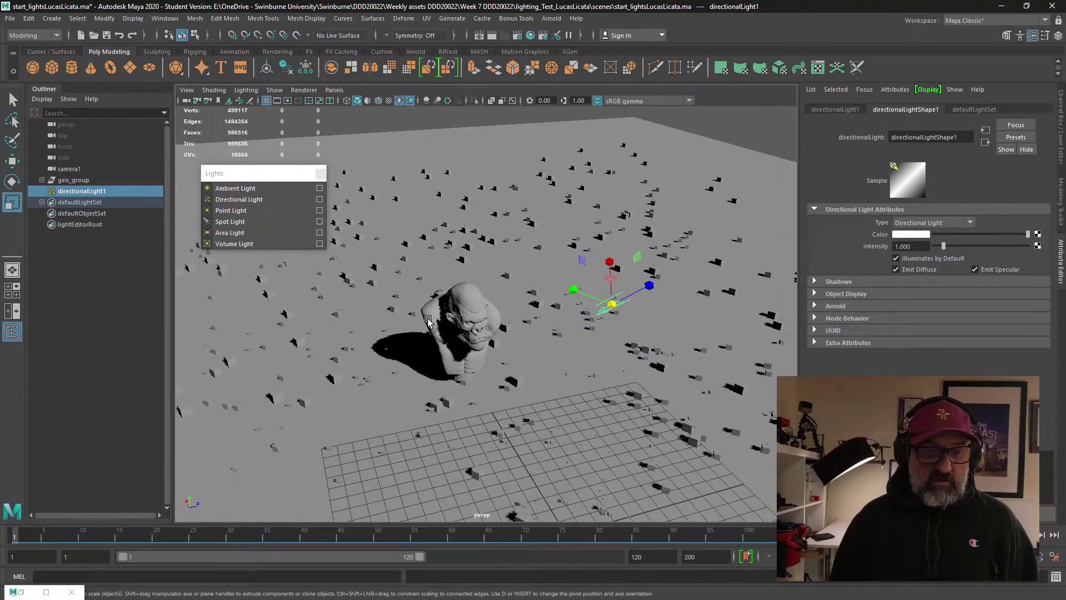
pyautogui.press('w')
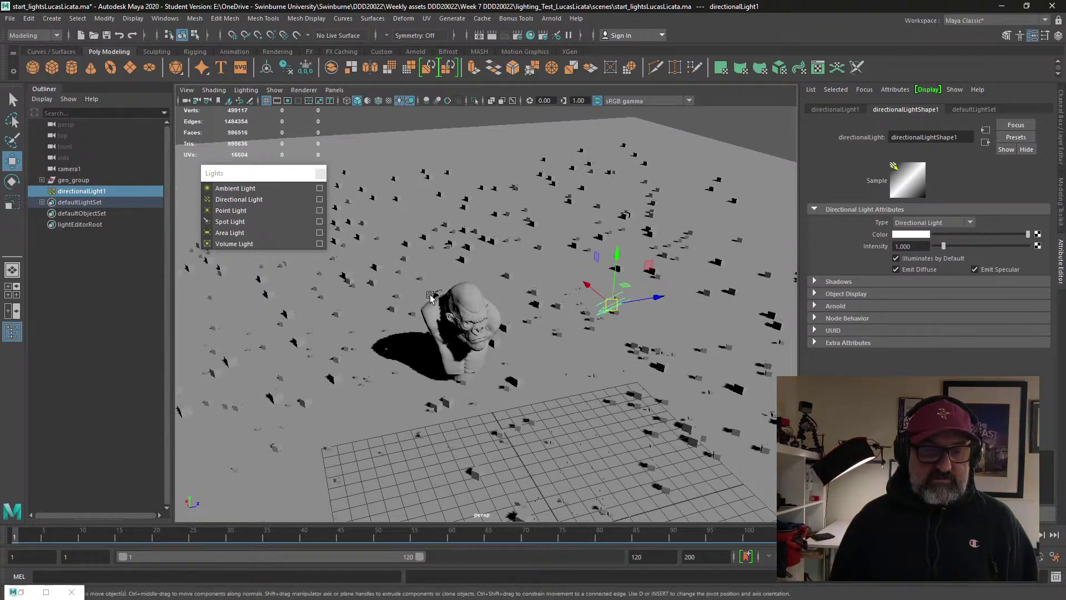
pyautogui.press('e')
pyautogui.press('r')
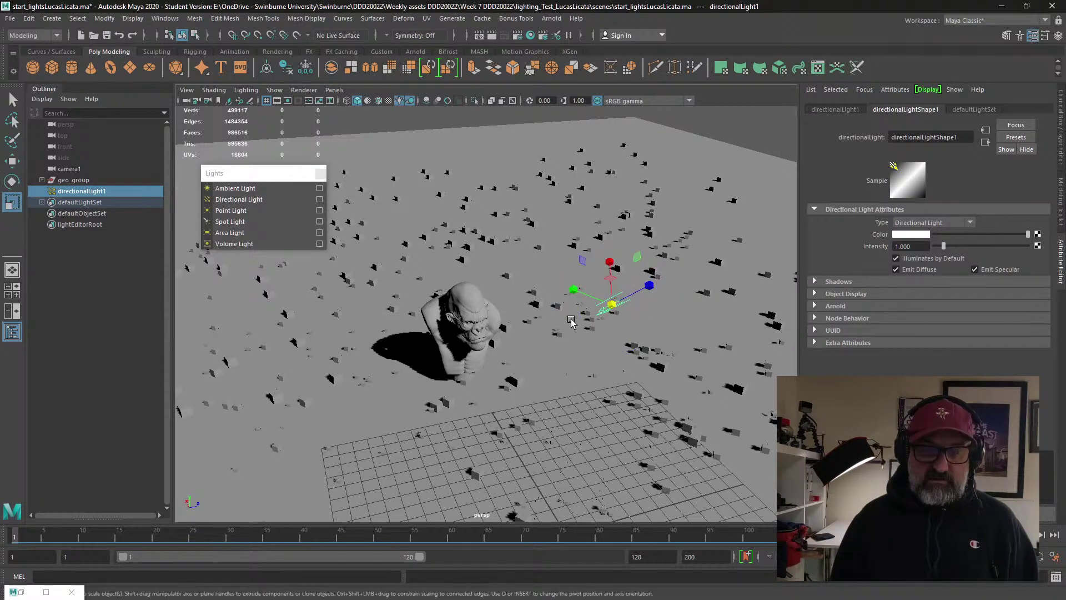
pyautogui.moveTo(610, 303); pyautogui.dragTo(537, 272)
pyautogui.click(13, 187)
pyautogui.click(14, 166)
# Step: Examine the edges of the shadows cast by the bust and the cubes, both close up and from a distance
pyautogui.keyDown('alt'); pyautogui.moveTo(539, 344); pyautogui.dragTo(545, 381); pyautogui.keyUp('alt')
pyautogui.scroll(4, 578, 340)
pyautogui.scroll(-4, 521, 360)
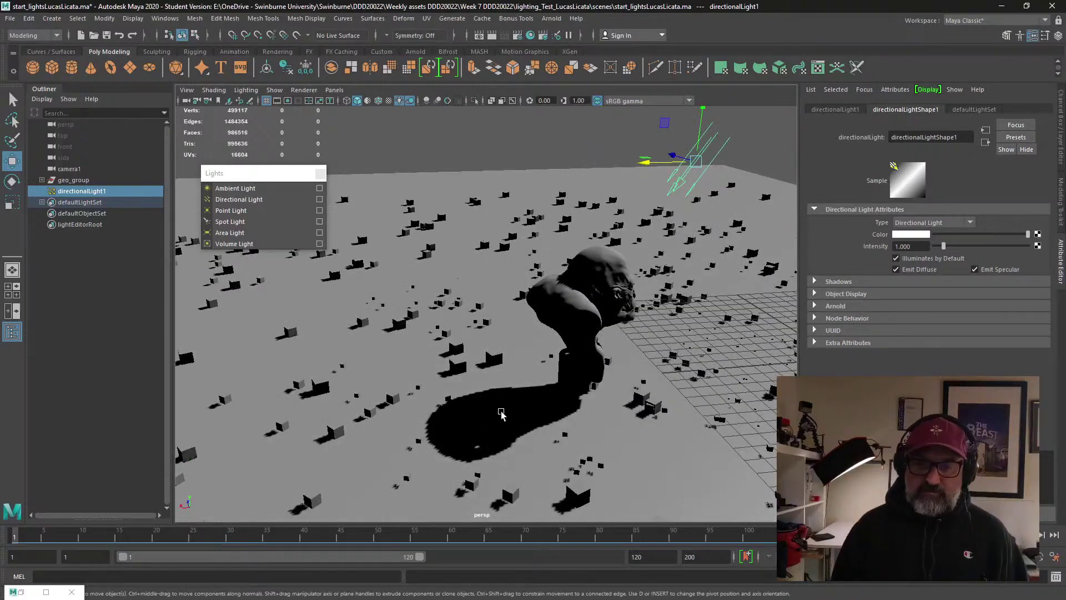
pyautogui.keyDown('alt'); pyautogui.moveTo(501, 412); pyautogui.dragTo(512, 409); pyautogui.keyUp('alt')
pyautogui.scroll(6, 501, 414)
pyautogui.keyDown('alt'); pyautogui.moveTo(478, 424); pyautogui.dragTo(565, 291, button='middle'); pyautogui.keyUp('alt')
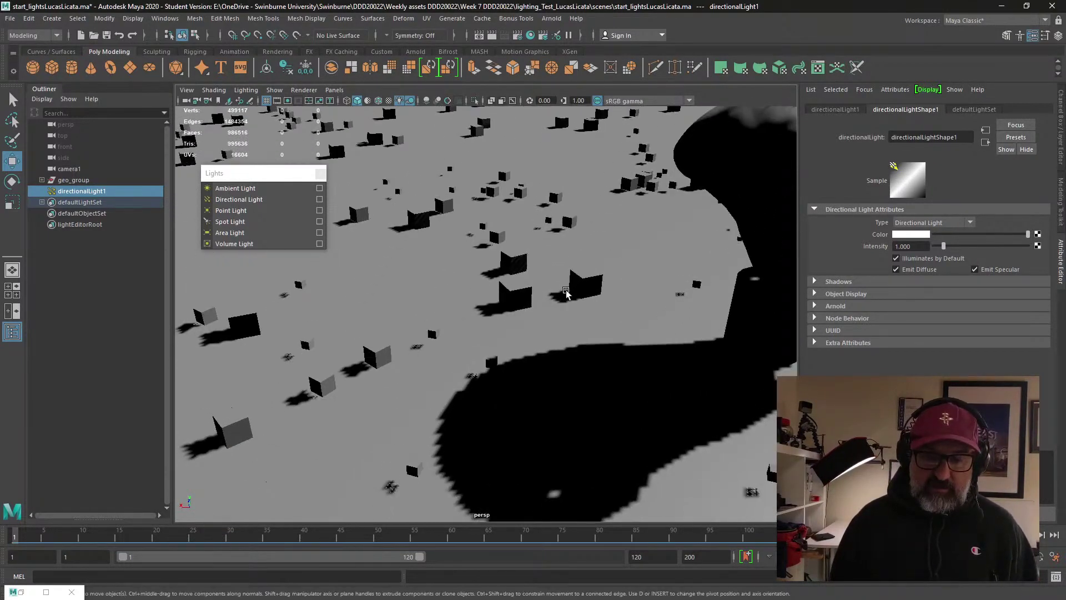
pyautogui.scroll(-10, 544, 412)
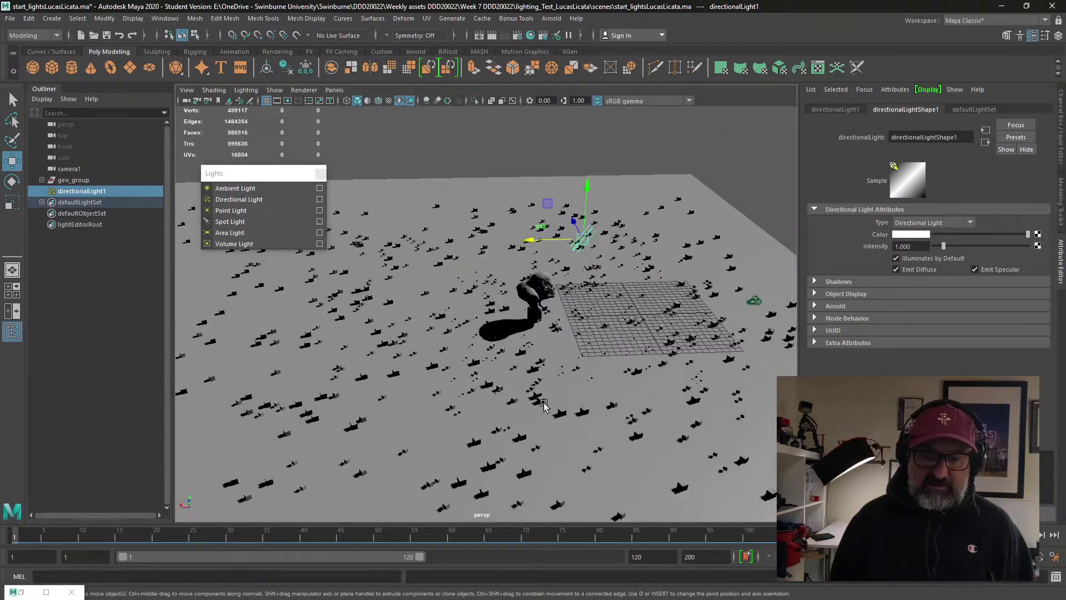
pyautogui.scroll(10, 533, 388)
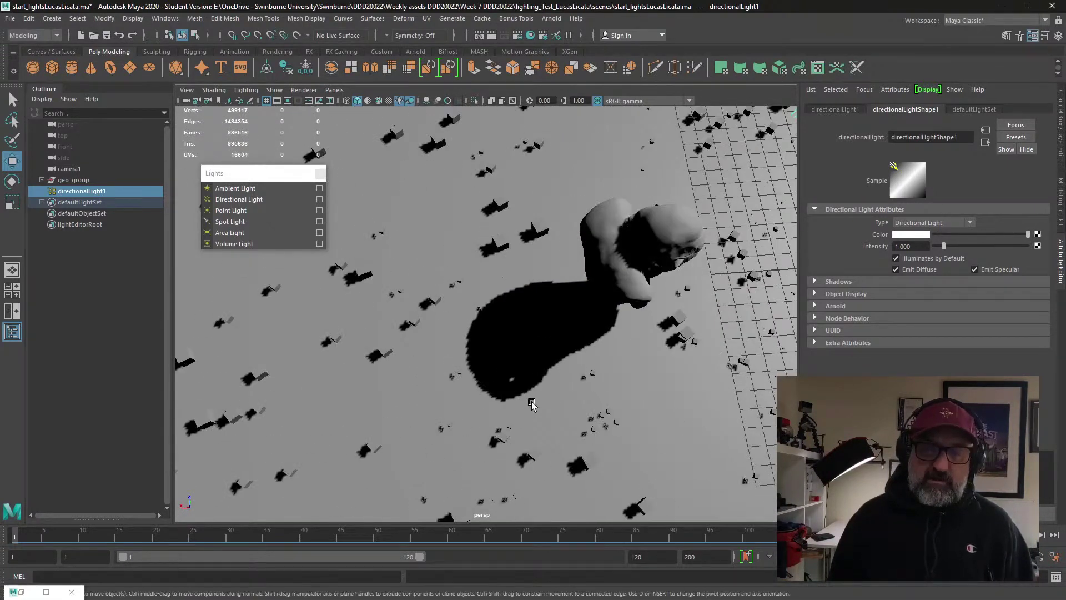
pyautogui.keyDown('alt'); pyautogui.moveTo(529, 380); pyautogui.dragTo(476, 361); pyautogui.keyUp('alt')
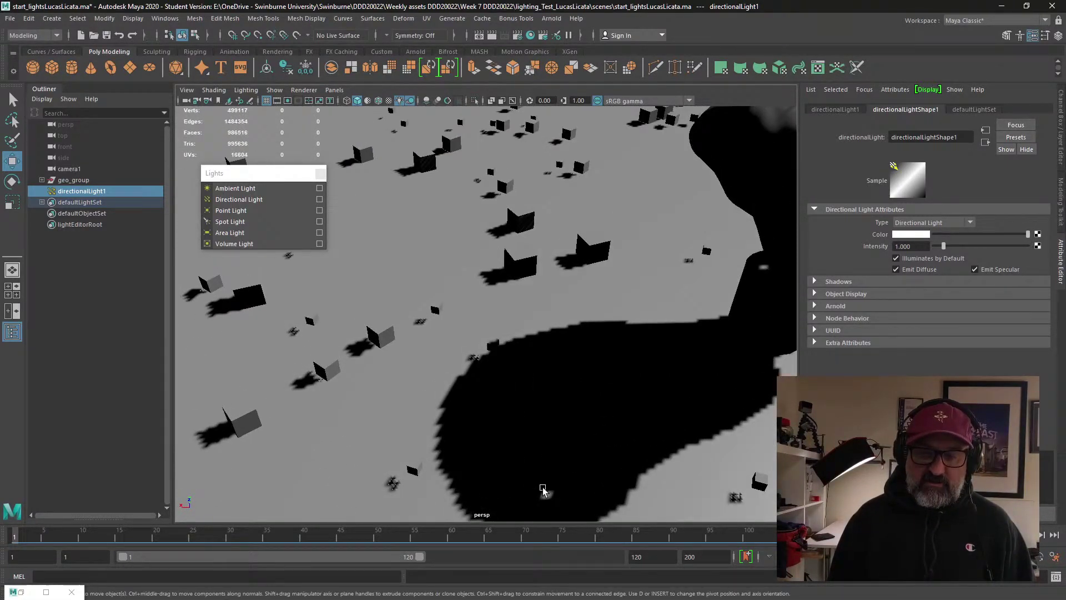
pyautogui.scroll(-5, 543, 488)
pyautogui.keyDown('alt'); pyautogui.moveTo(521, 482); pyautogui.dragTo(463, 478); pyautogui.keyUp('alt')
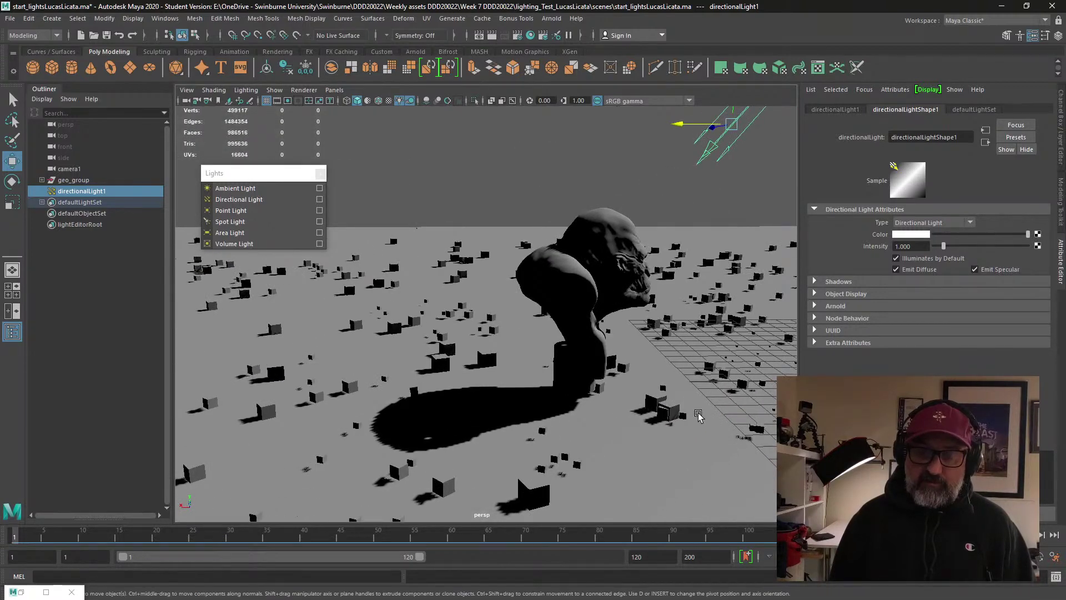
# Step: Enable depth map shadows in the directional light's shadow attributes and set their resolution to 8192
pyautogui.click(815, 281)
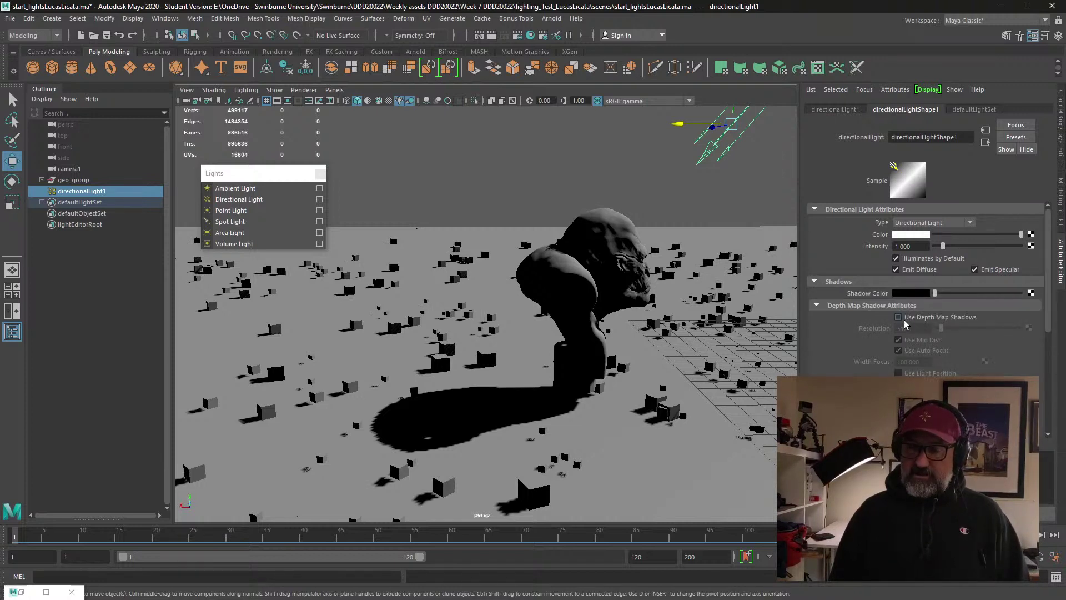
pyautogui.scroll(-5, 909, 369)
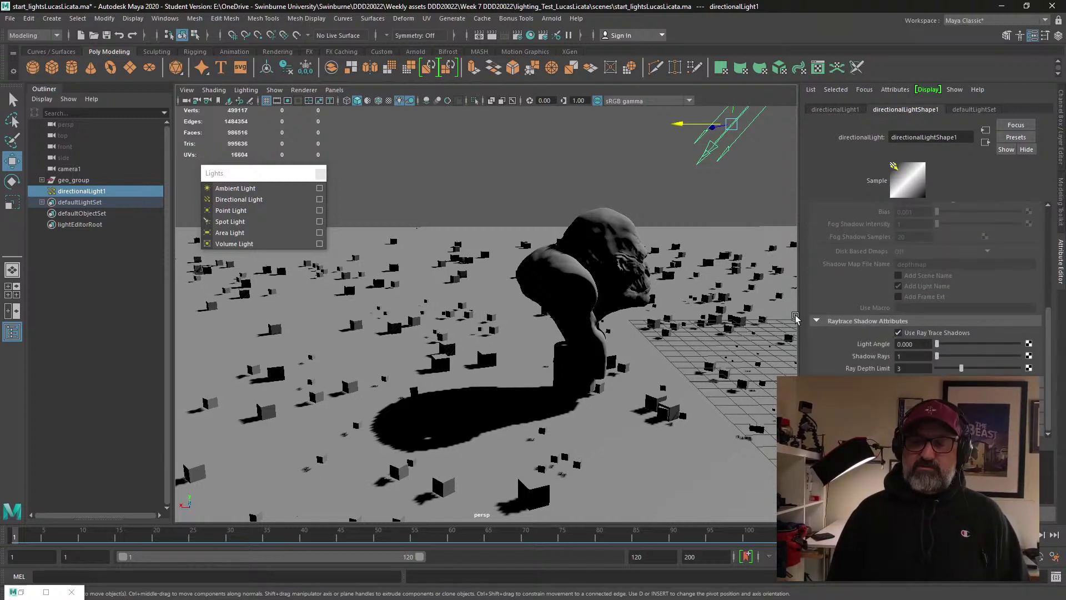
pyautogui.keyDown('alt'); pyautogui.moveTo(668, 267); pyautogui.dragTo(630, 309, button='middle'); pyautogui.keyUp('alt')
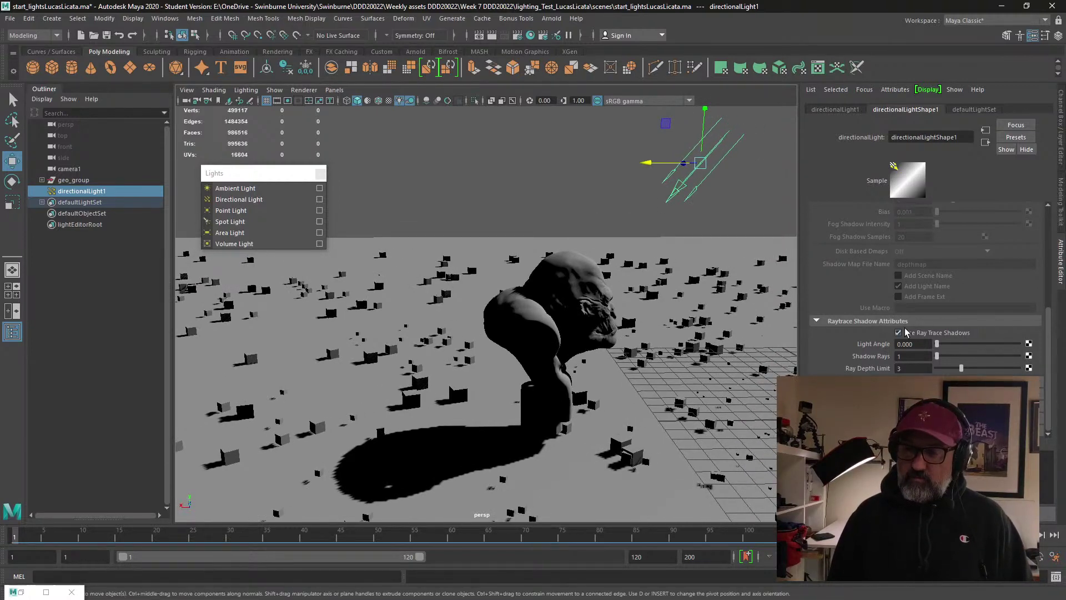
pyautogui.scroll(5, 917, 322)
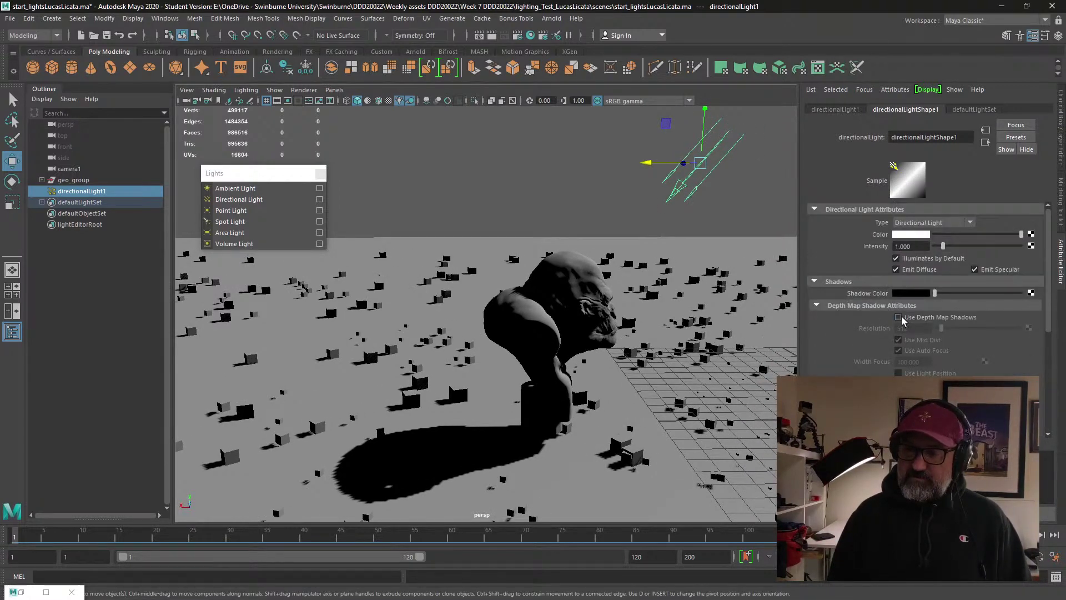
pyautogui.click(898, 317)
pyautogui.keyDown('alt'); pyautogui.moveTo(632, 391); pyautogui.dragTo(439, 395); pyautogui.keyUp('alt')
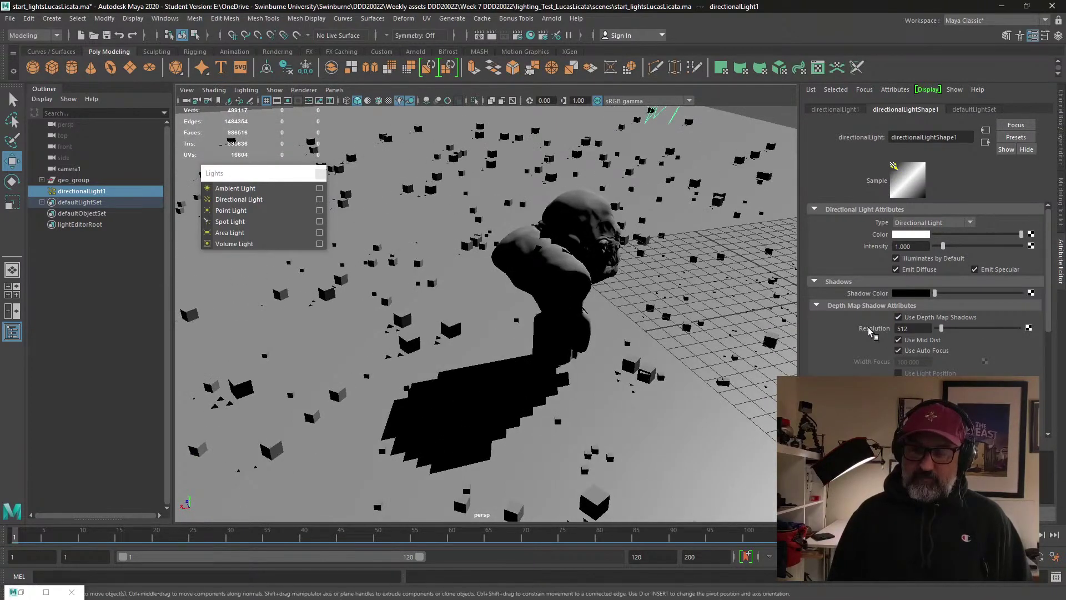
pyautogui.moveTo(940, 329); pyautogui.dragTo(1021, 329)
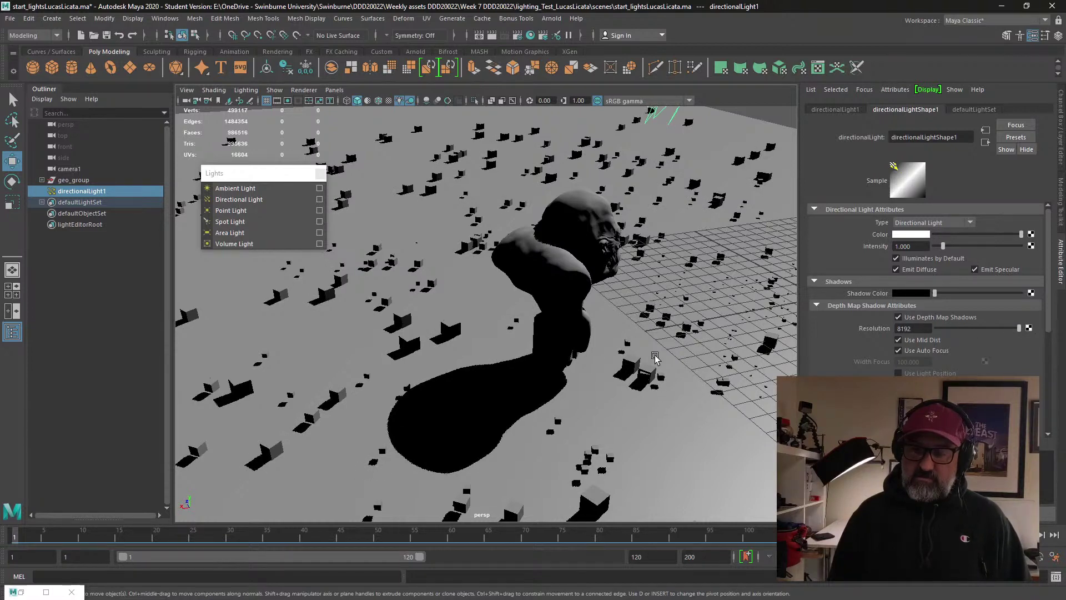
# Step: Inspect the bust's depth map shadow up close and from the front of the bust
pyautogui.scroll(8, 505, 361)
pyautogui.scroll(6, 519, 328)
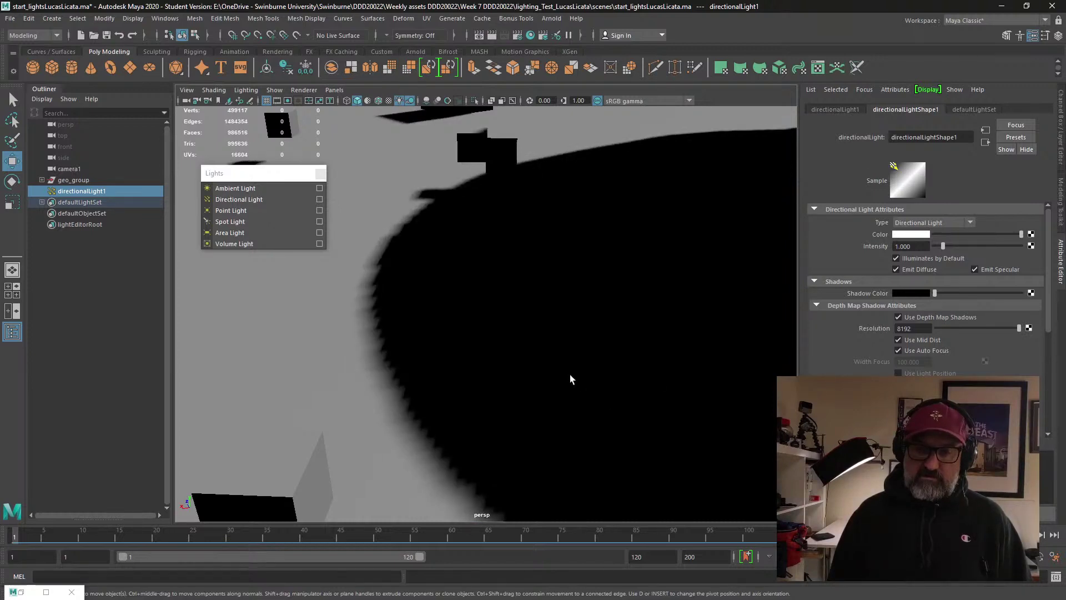
pyautogui.scroll(-8, 571, 379)
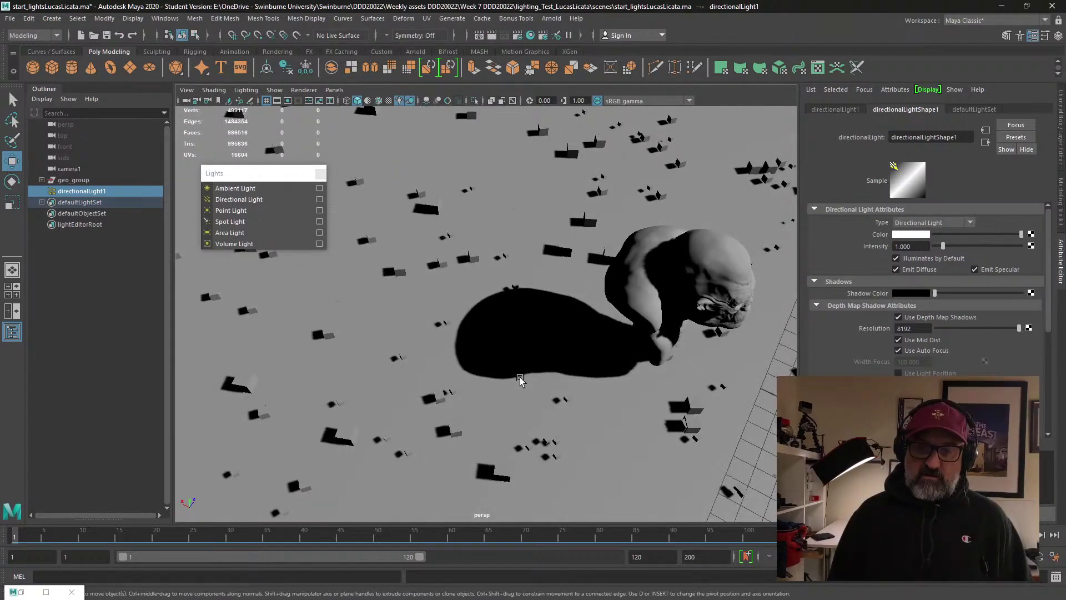
pyautogui.scroll(6, 520, 379)
pyautogui.scroll(-6, 485, 360)
pyautogui.keyDown('alt'); pyautogui.moveTo(576, 385); pyautogui.dragTo(510, 409); pyautogui.keyUp('alt')
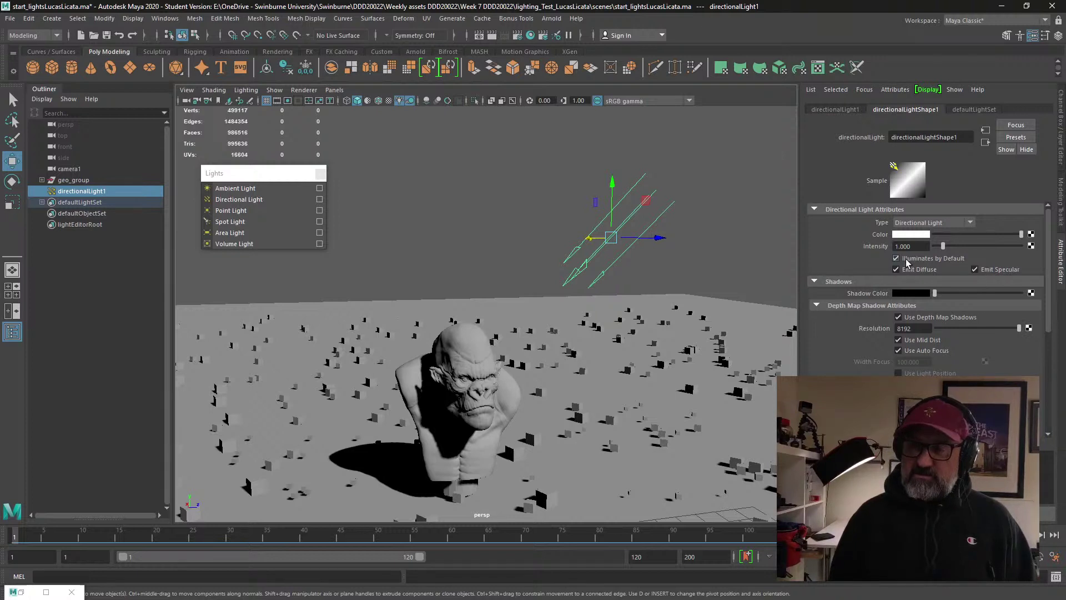
# Step: Tint the directional light a very pale blue with a hue of about 196.16 and a saturation of about 0.122
pyautogui.click(902, 234)
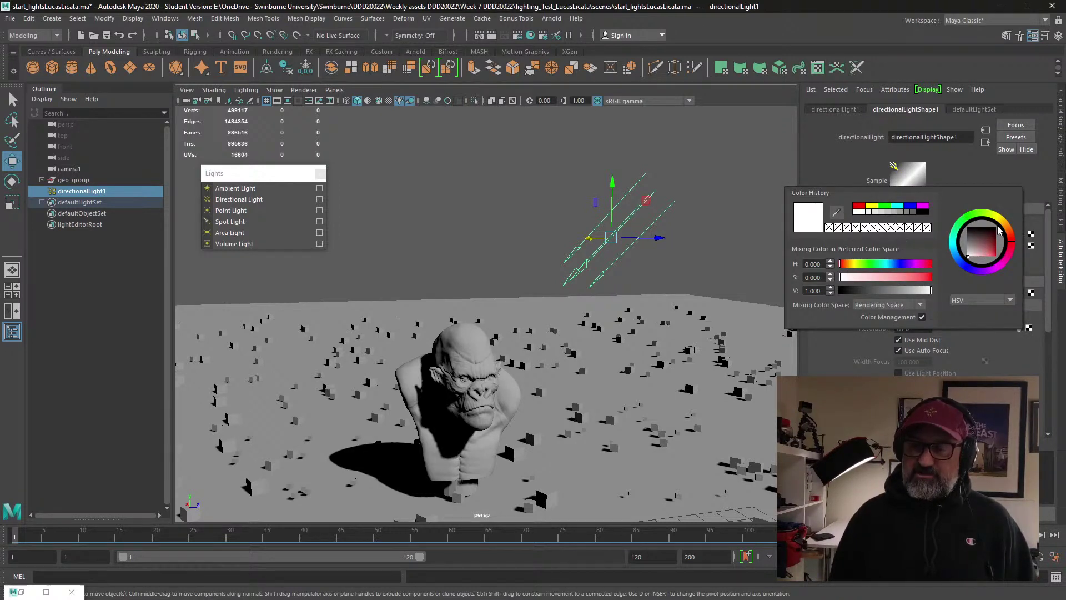
pyautogui.moveTo(999, 231); pyautogui.dragTo(1006, 223)
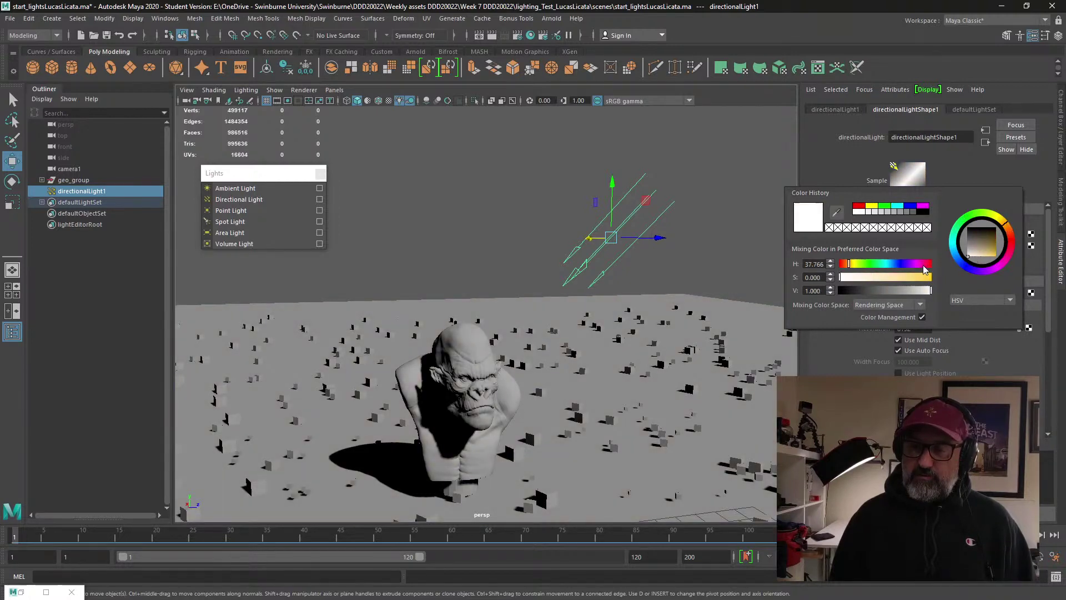
pyautogui.click(890, 265)
pyautogui.click(893, 277)
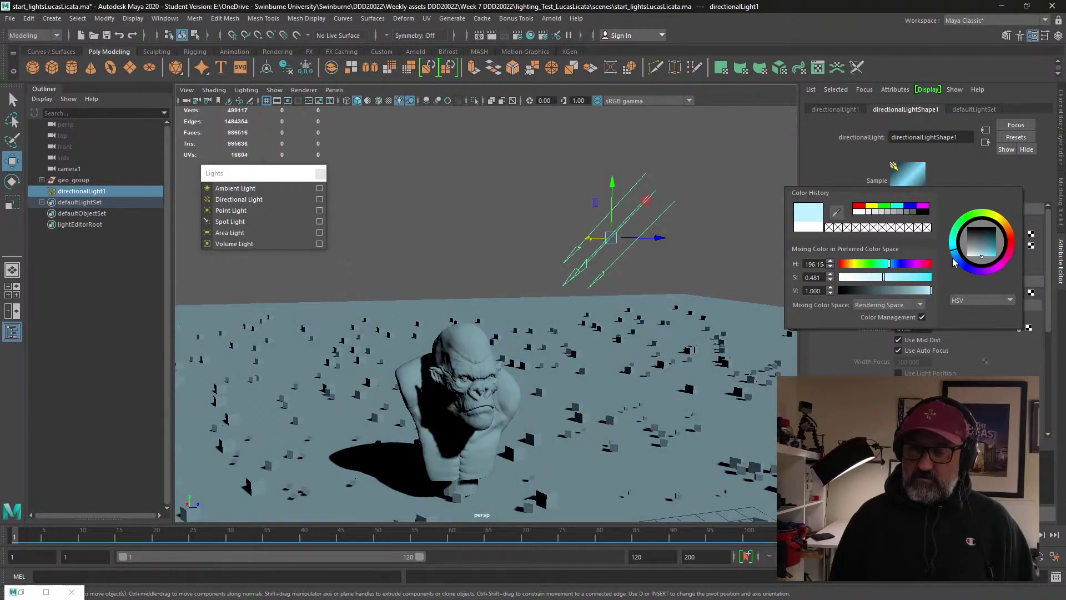
pyautogui.moveTo(983, 257); pyautogui.dragTo(977, 261)
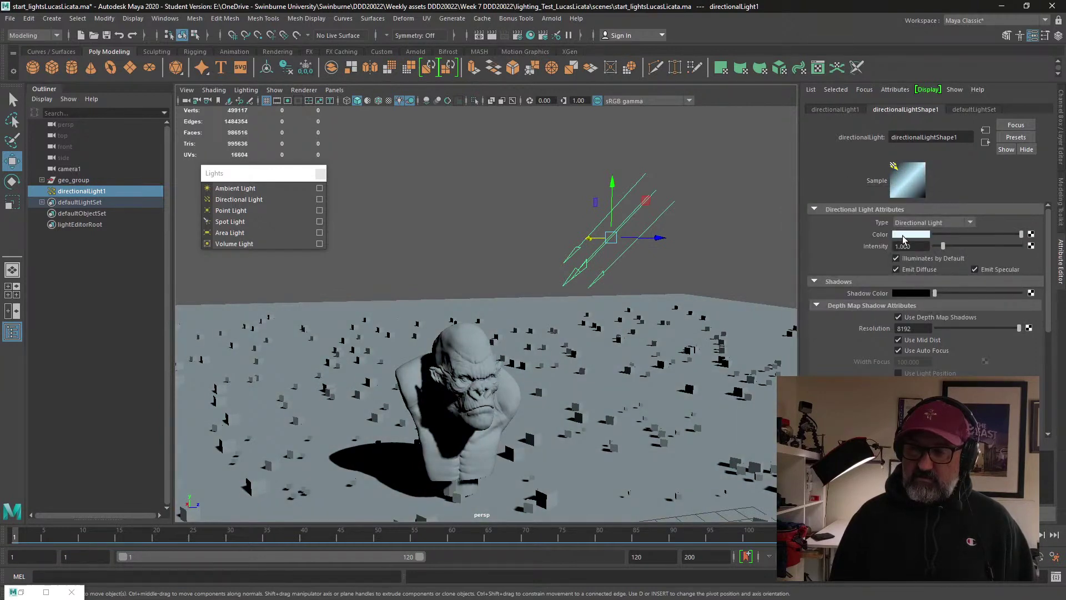
pyautogui.click(903, 236)
pyautogui.moveTo(872, 286); pyautogui.dragTo(850, 282)
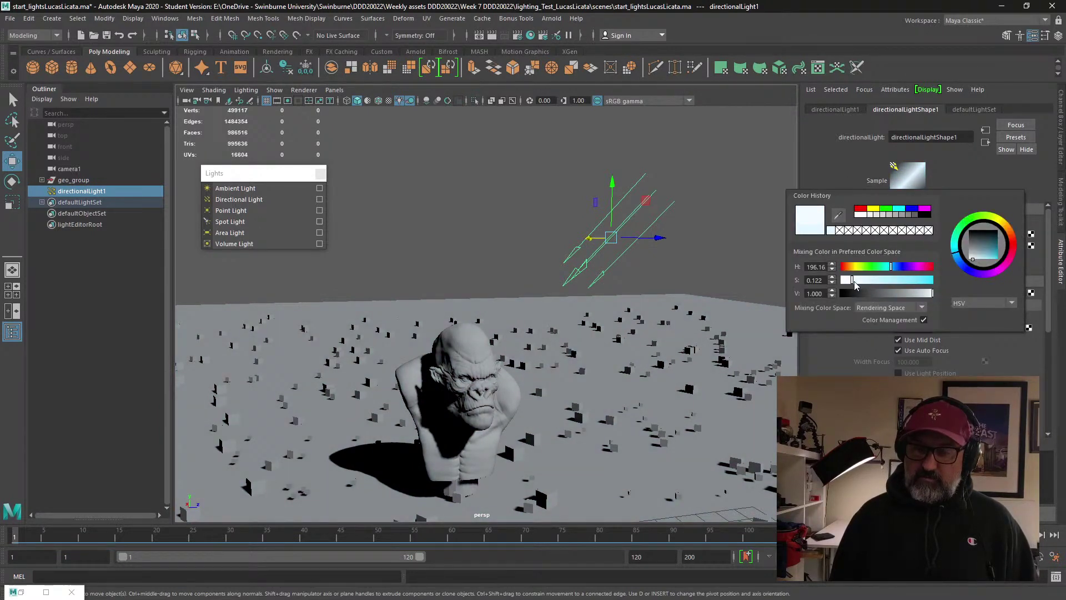
pyautogui.click(418, 215)
# Step: Raise the directional light's intensity to about 3.182 and view the effect on the gorilla's face up close
pyautogui.scroll(-4, 522, 281)
pyautogui.keyDown('alt'); pyautogui.moveTo(521, 281); pyautogui.dragTo(592, 307); pyautogui.keyUp('alt')
pyautogui.click(535, 223)
pyautogui.scroll(5, 621, 299)
pyautogui.moveTo(942, 246); pyautogui.dragTo(962, 247)
pyautogui.scroll(3, 597, 333)
pyautogui.keyDown('alt'); pyautogui.moveTo(597, 333); pyautogui.dragTo(572, 250, button='middle'); pyautogui.keyUp('alt')
pyautogui.keyDown('alt'); pyautogui.moveTo(516, 294); pyautogui.dragTo(507, 362, button='right'); pyautogui.keyUp('alt')
pyautogui.keyDown('alt'); pyautogui.moveTo(506, 362); pyautogui.dragTo(550, 293, button='middle'); pyautogui.keyUp('alt')
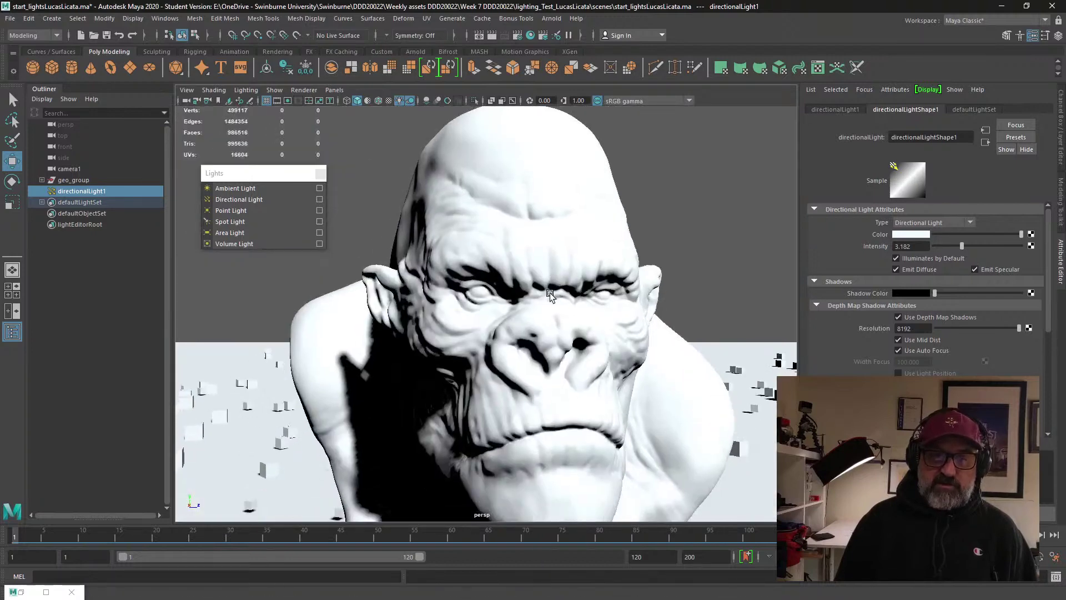
# Step: Lower the directional light's intensity to about 2.403 while checking the highlights on the gorilla's head
pyautogui.keyDown('alt'); pyautogui.moveTo(550, 292); pyautogui.dragTo(538, 347); pyautogui.keyUp('alt')
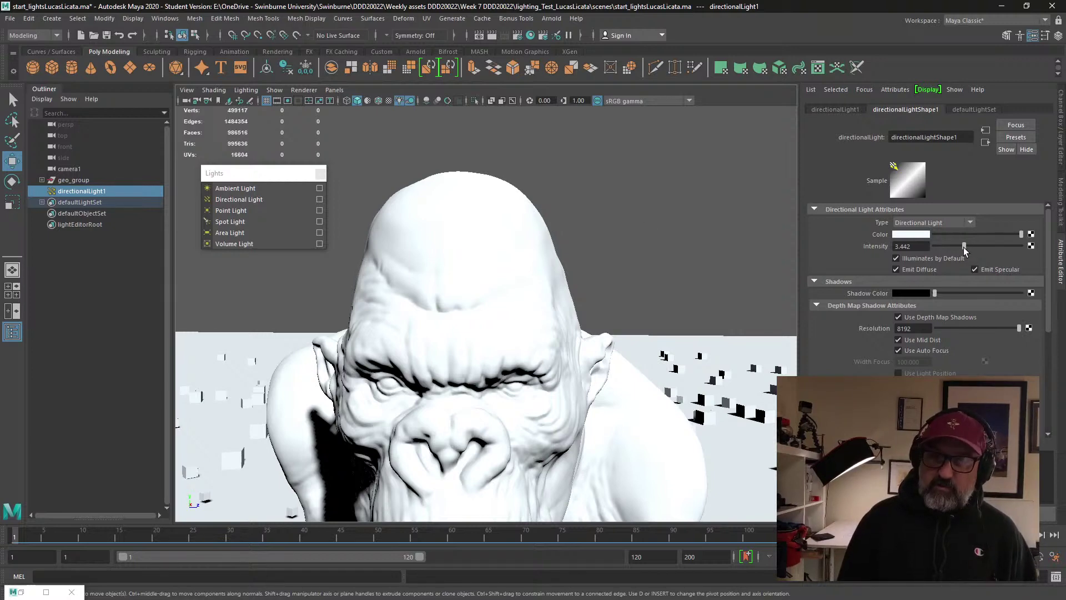
pyautogui.moveTo(964, 251); pyautogui.dragTo(956, 251)
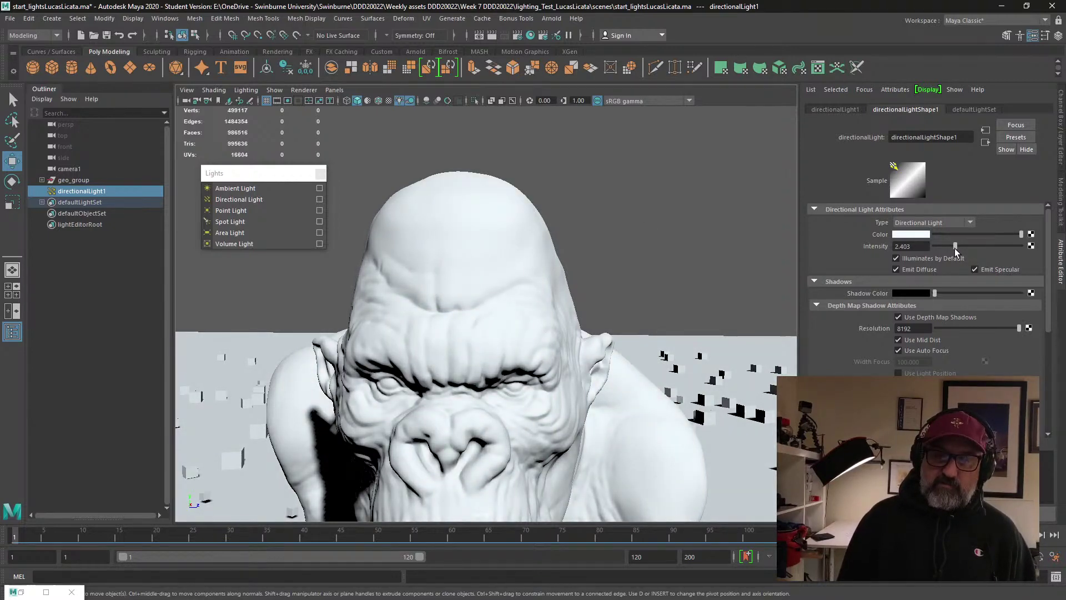
pyautogui.keyDown('alt'); pyautogui.moveTo(681, 276); pyautogui.dragTo(598, 282); pyautogui.keyUp('alt')
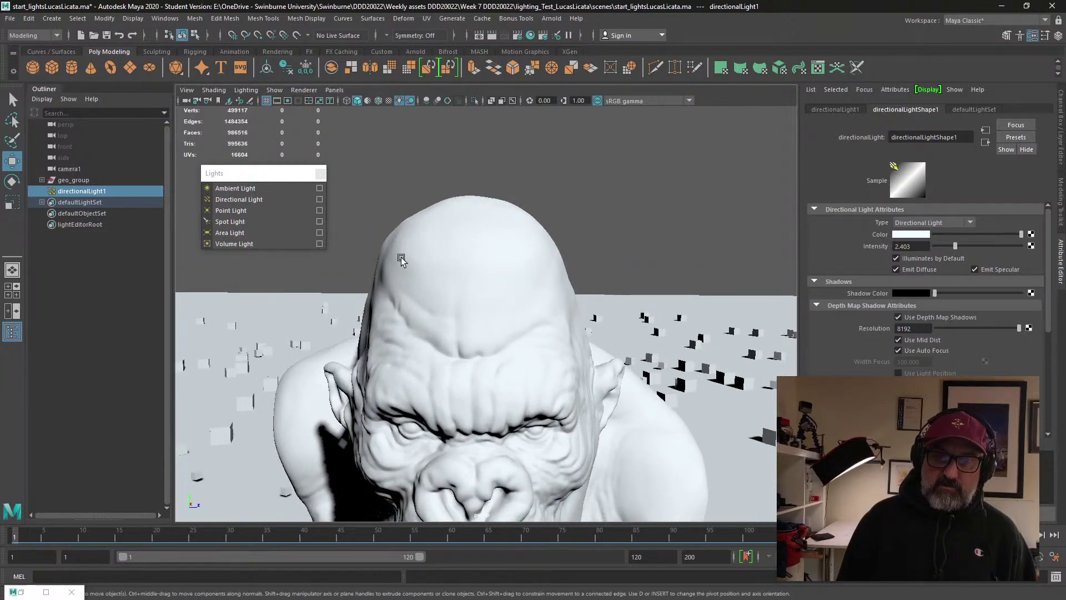
pyautogui.scroll(-5, 531, 256)
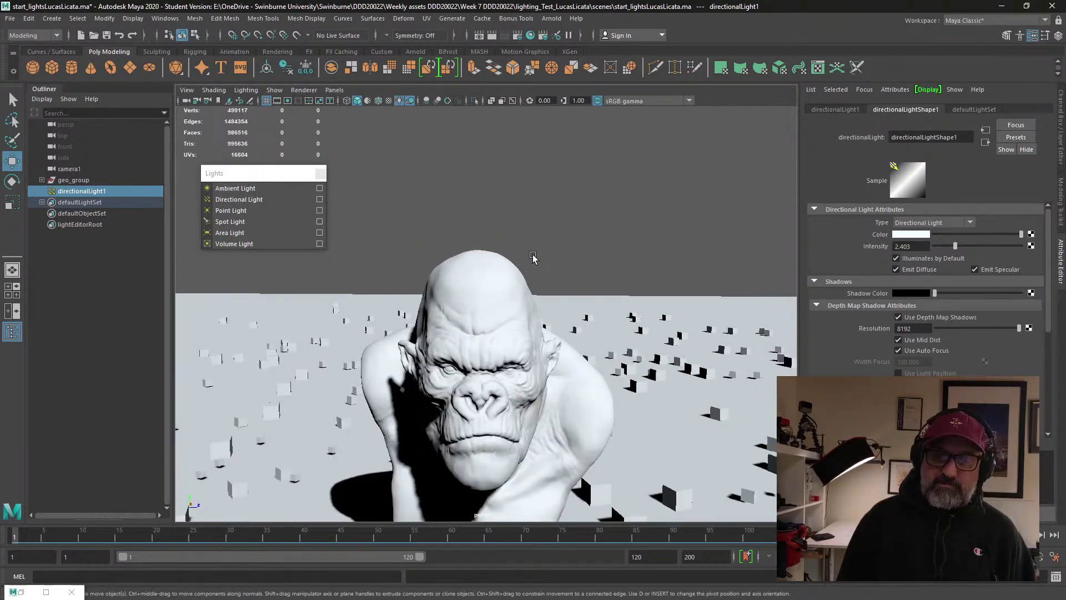
# Step: View the whole bust together with the directional light and the surrounding floor
pyautogui.keyDown('alt'); pyautogui.moveTo(532, 257); pyautogui.dragTo(523, 225, button='middle'); pyautogui.keyUp('alt')
pyautogui.scroll(-4, 528, 223)
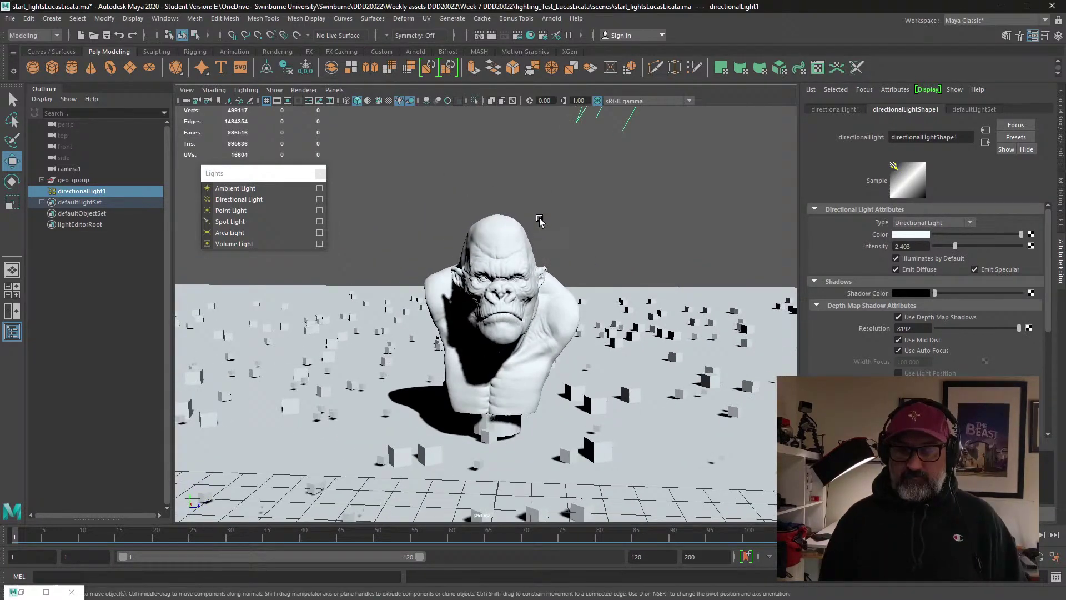
pyautogui.scroll(-6, 528, 233)
pyautogui.keyDown('alt'); pyautogui.moveTo(525, 242); pyautogui.dragTo(479, 289, button='middle'); pyautogui.keyUp('alt')
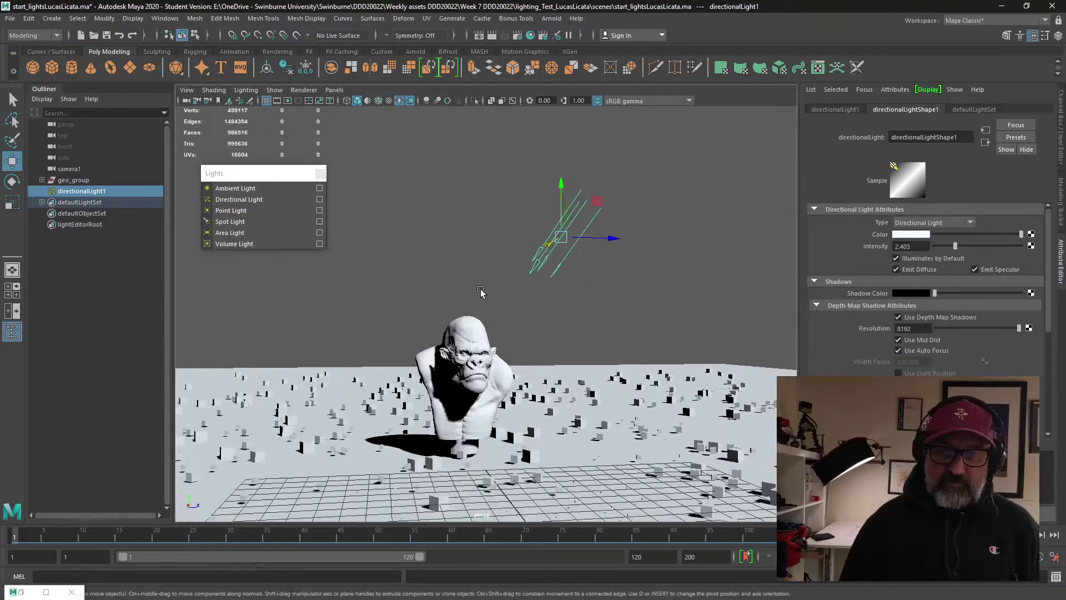
pyautogui.click(609, 273)
pyautogui.moveTo(511, 170); pyautogui.dragTo(681, 322)
pyautogui.keyDown('alt'); pyautogui.moveTo(575, 305); pyautogui.dragTo(592, 317, button='middle'); pyautogui.keyUp('alt')
pyautogui.keyDown('alt'); pyautogui.moveTo(591, 317); pyautogui.dragTo(577, 318); pyautogui.keyUp('alt')
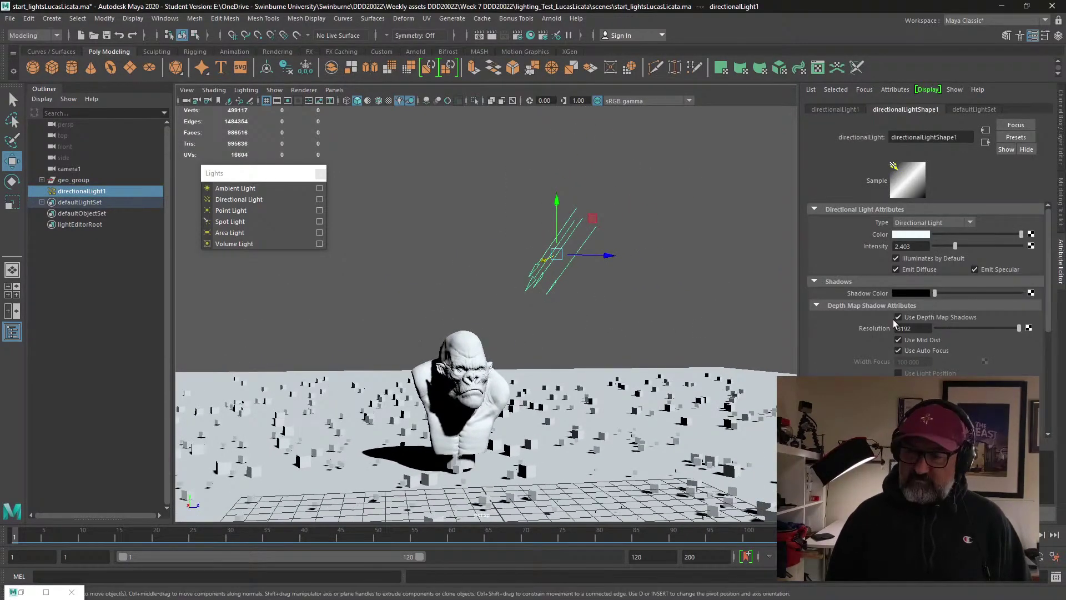
# Step: Hide the directional light and create a point light in the scene
pyautogui.scroll(-3, 1015, 339)
pyautogui.scroll(3, 1015, 340)
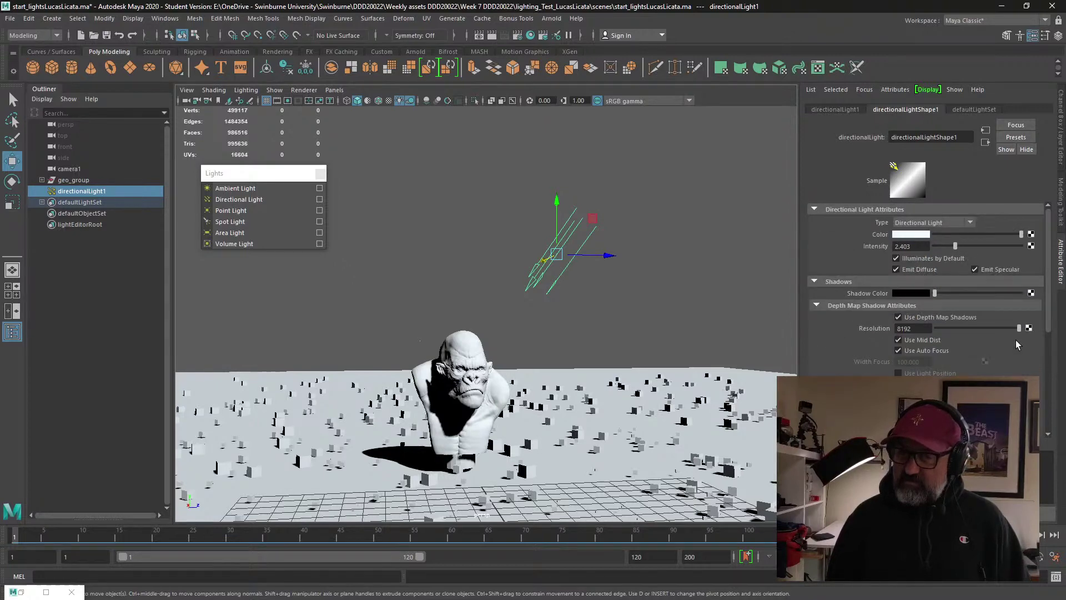
pyautogui.click(105, 316)
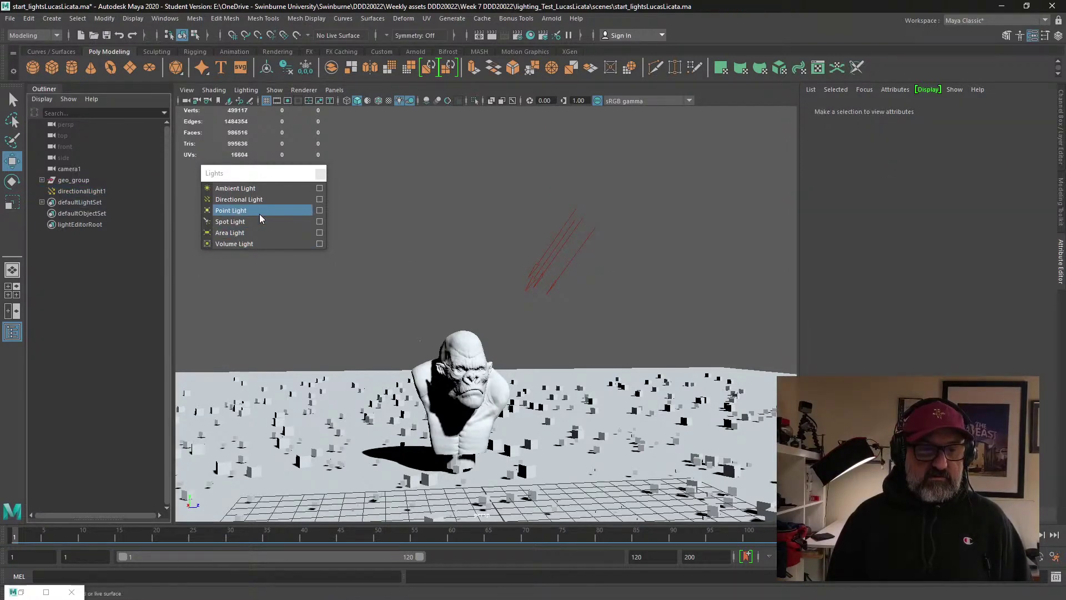
pyautogui.moveTo(518, 219); pyautogui.dragTo(654, 328)
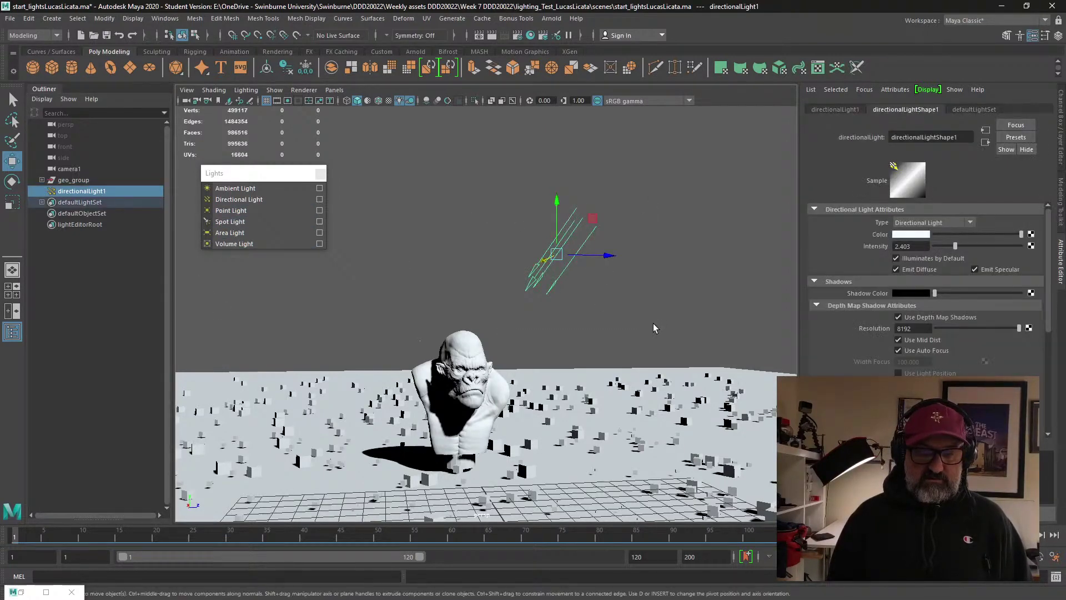
pyautogui.hotkey('ctrl', 'h')
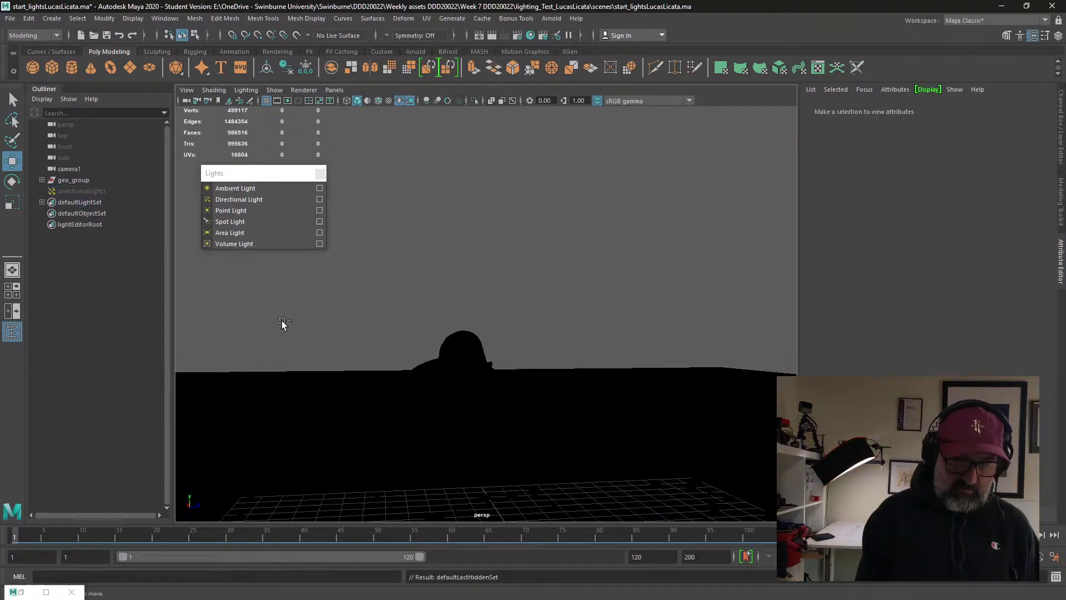
pyautogui.click(257, 209)
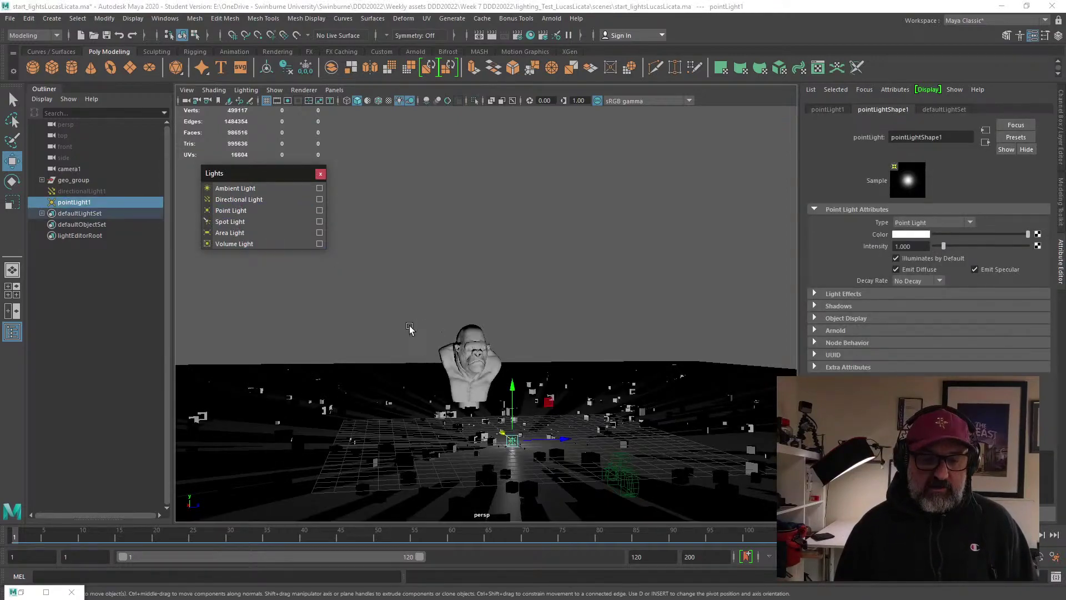
# Step: Raise the point light high above the floor plane, to a Translate Y of about 61.6
pyautogui.keyDown('alt'); pyautogui.moveTo(460, 357); pyautogui.dragTo(496, 309); pyautogui.keyUp('alt')
pyautogui.scroll(5, 491, 305)
pyautogui.keyDown('alt'); pyautogui.moveTo(447, 261); pyautogui.dragTo(557, 367); pyautogui.keyUp('alt')
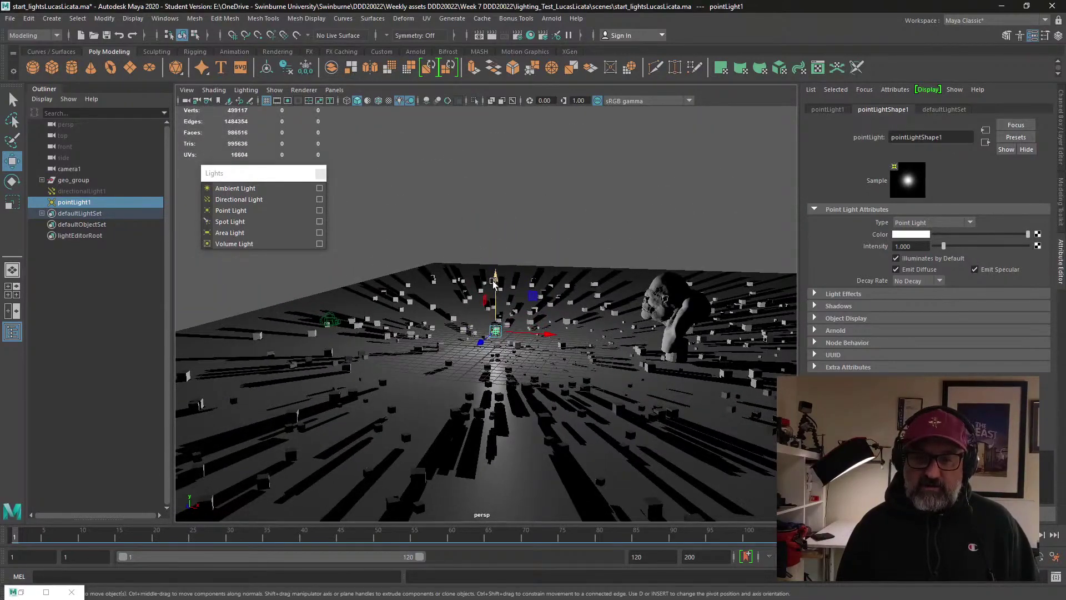
pyautogui.moveTo(494, 282); pyautogui.dragTo(500, 312)
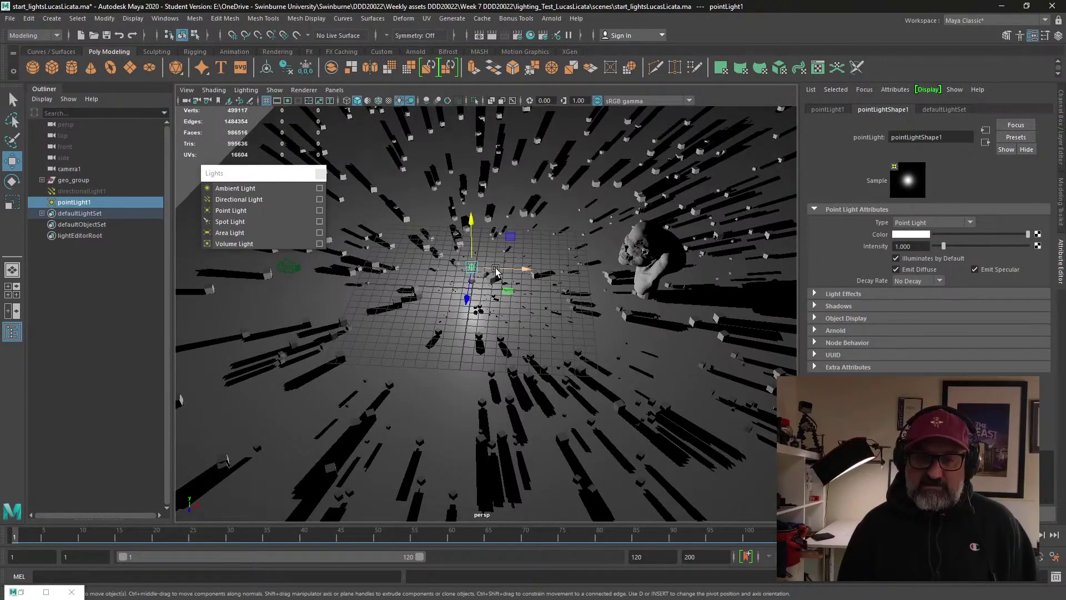
pyautogui.keyDown('alt'); pyautogui.moveTo(496, 271); pyautogui.dragTo(588, 340); pyautogui.keyUp('alt')
pyautogui.moveTo(544, 272); pyautogui.dragTo(524, 260)
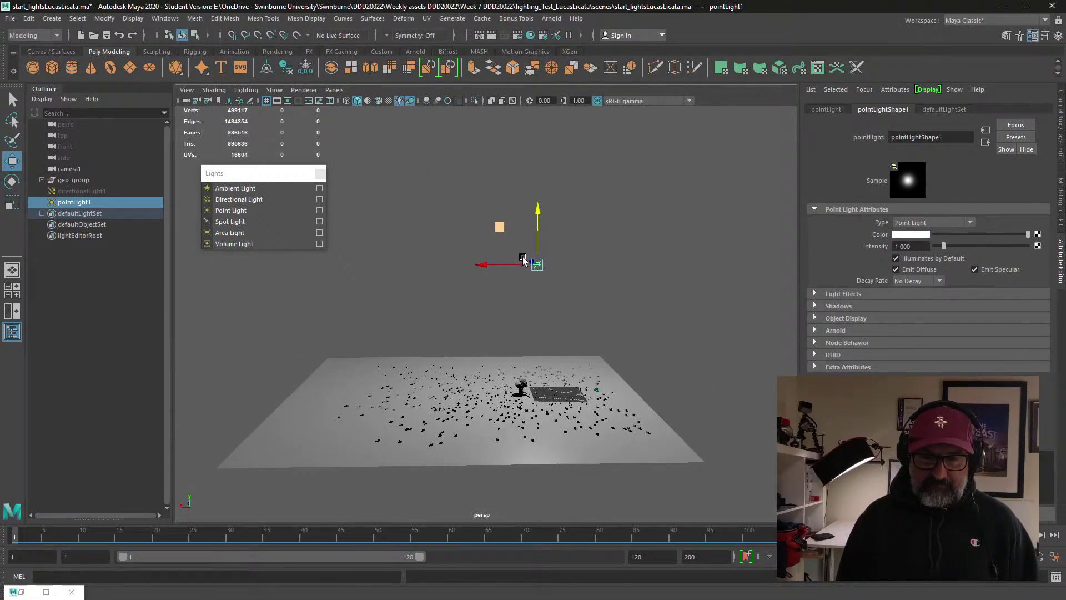
# Step: Set the point light's Translate Y to 60000000 and examine the lighting and shadows on the floor and bust
pyautogui.hotkey('ctrl', 'a')
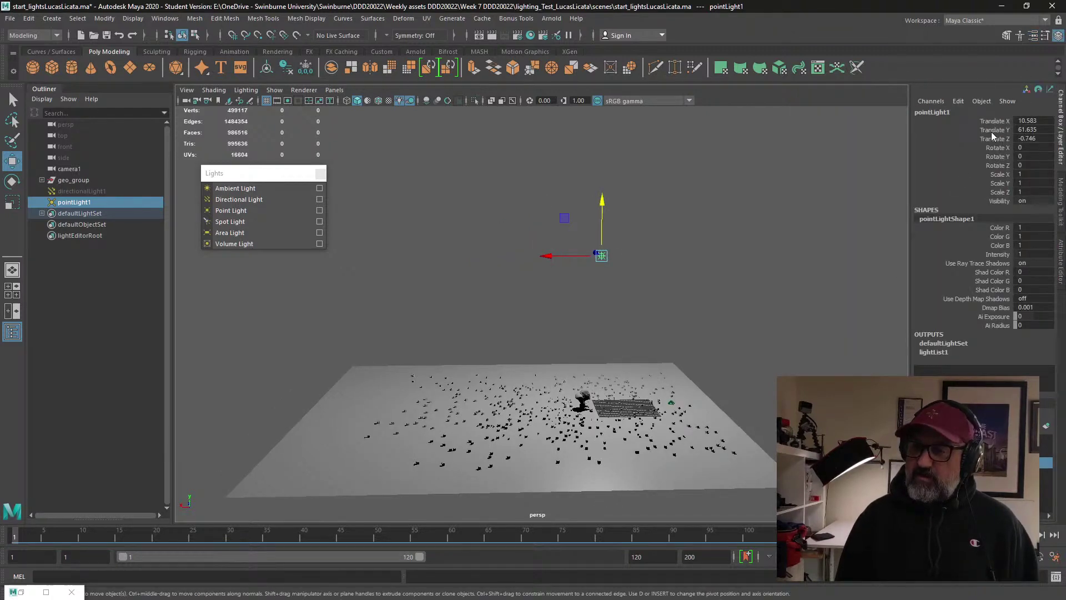
pyautogui.click(1044, 130)
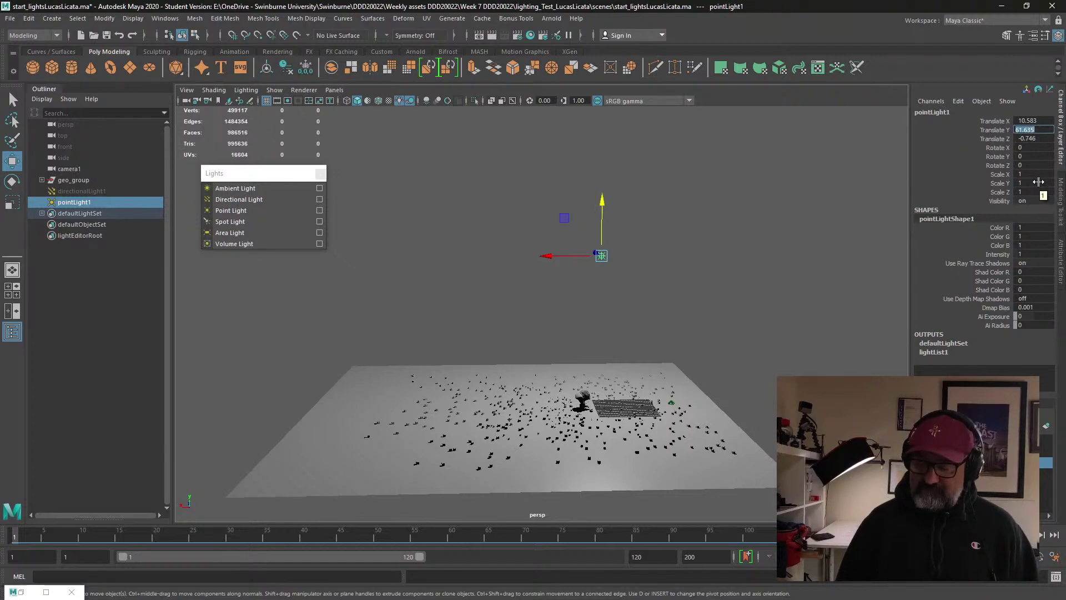
pyautogui.keyDown('alt'); pyautogui.moveTo(744, 291); pyautogui.dragTo(751, 323, button='middle'); pyautogui.keyUp('alt')
pyautogui.click(1049, 134)
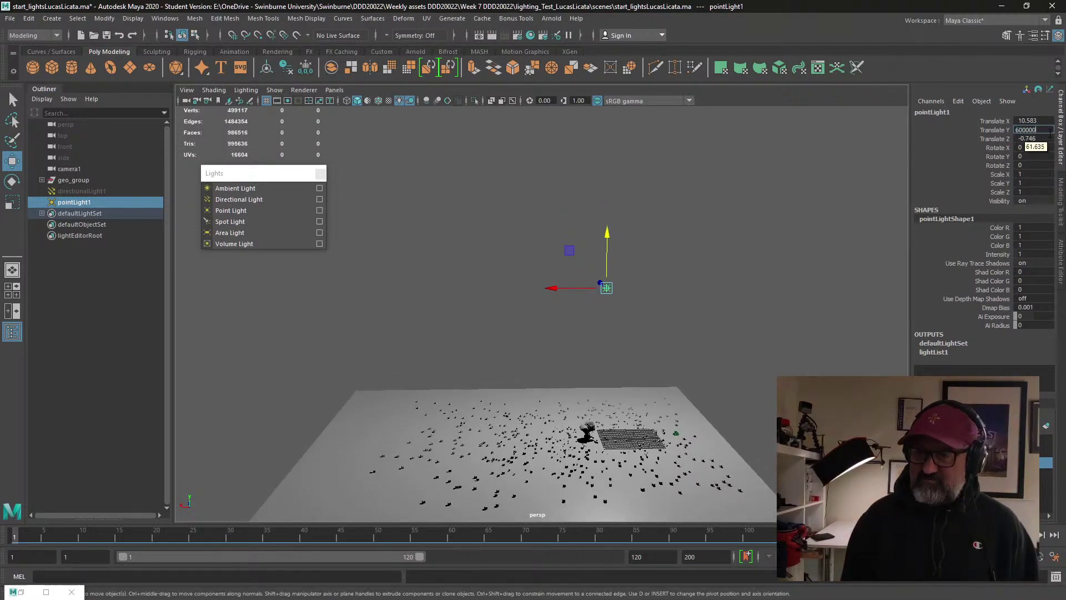
pyautogui.write('60000000')
pyautogui.press('Return')
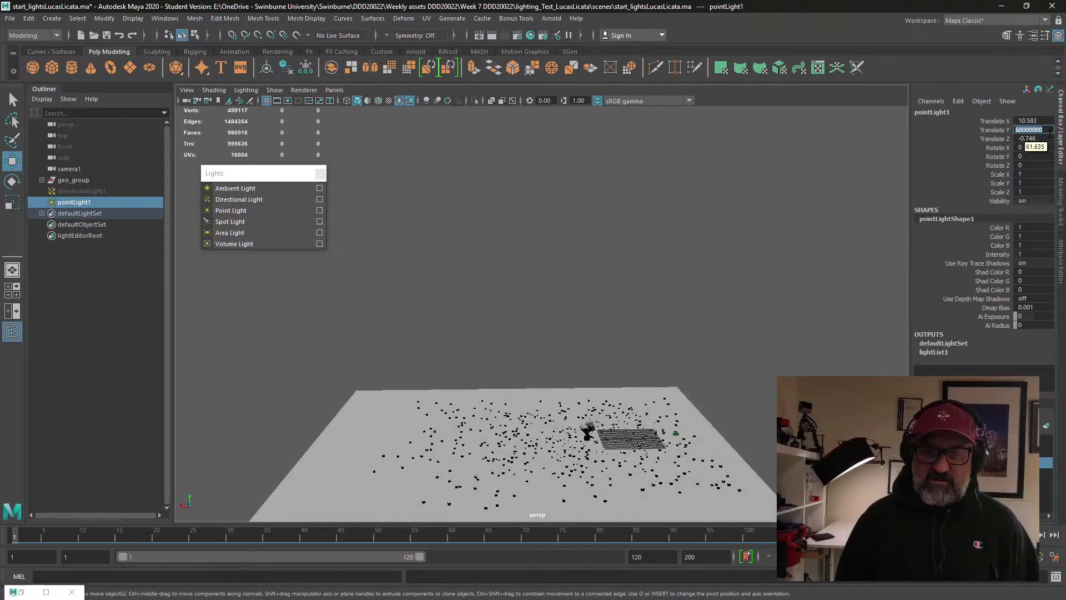
pyautogui.scroll(6, 535, 297)
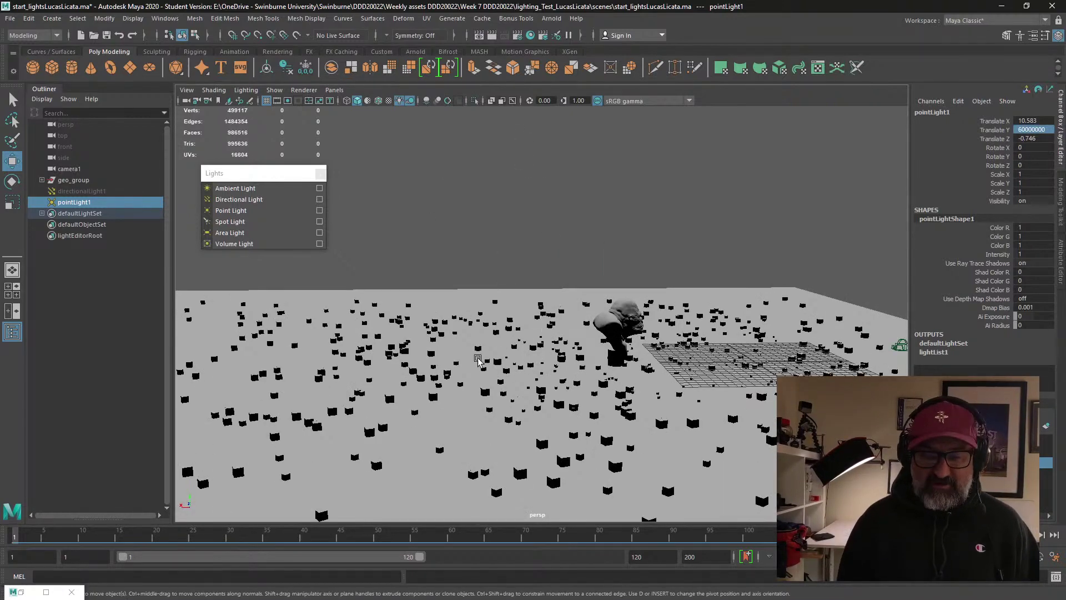
pyautogui.keyDown('alt'); pyautogui.moveTo(478, 359); pyautogui.dragTo(541, 422); pyautogui.keyUp('alt')
pyautogui.keyDown('alt'); pyautogui.moveTo(592, 332); pyautogui.dragTo(745, 236); pyautogui.keyUp('alt')
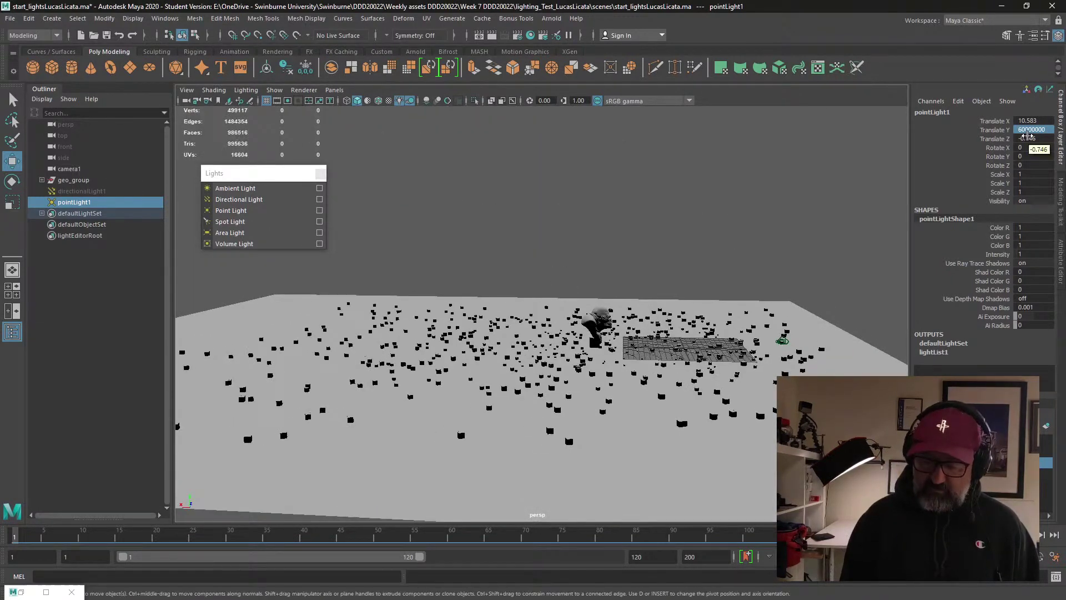
# Step: Set the point light's Translate Y to 60, view the whole floor with the light, and show the light's shape attributes
pyautogui.click(1025, 129)
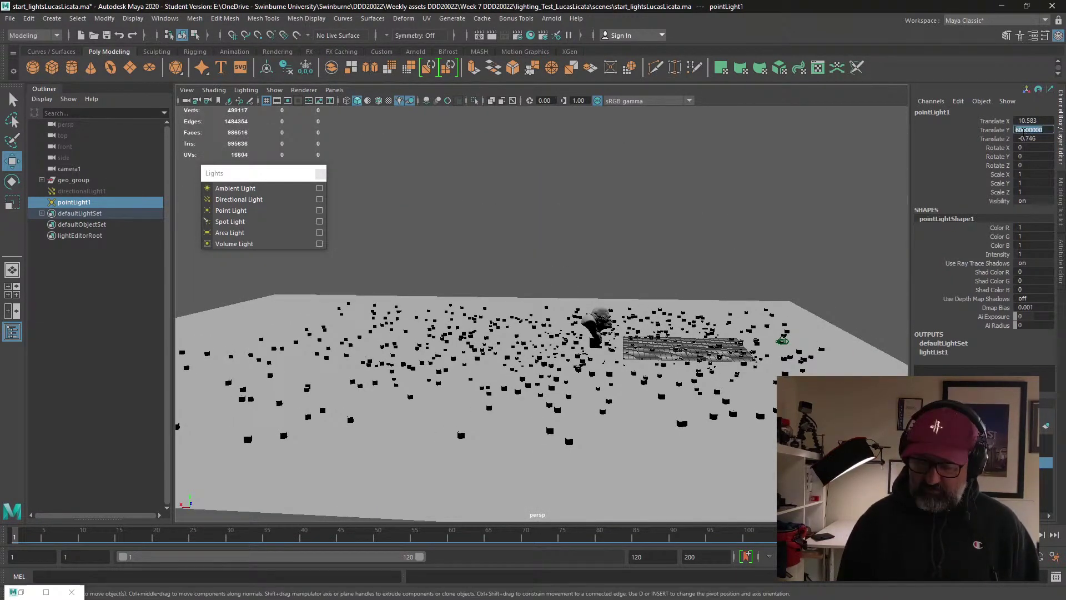
pyautogui.write('60')
pyautogui.press('Return')
pyautogui.press('f')
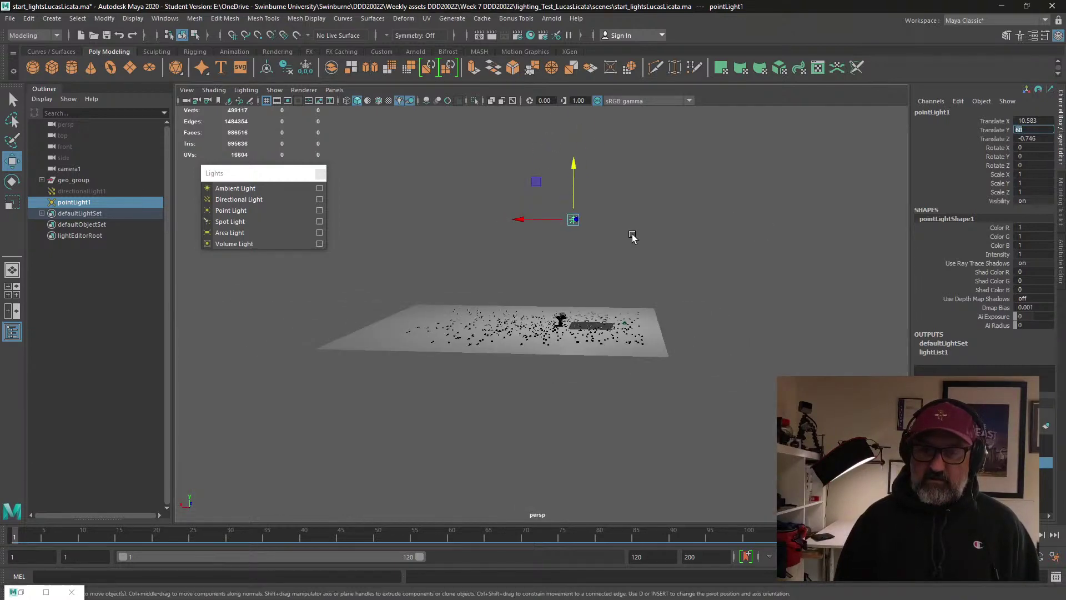
pyautogui.keyDown('alt'); pyautogui.moveTo(633, 236); pyautogui.dragTo(536, 289); pyautogui.keyUp('alt')
pyautogui.keyDown('alt'); pyautogui.moveTo(537, 289); pyautogui.dragTo(526, 296, button='middle'); pyautogui.keyUp('alt')
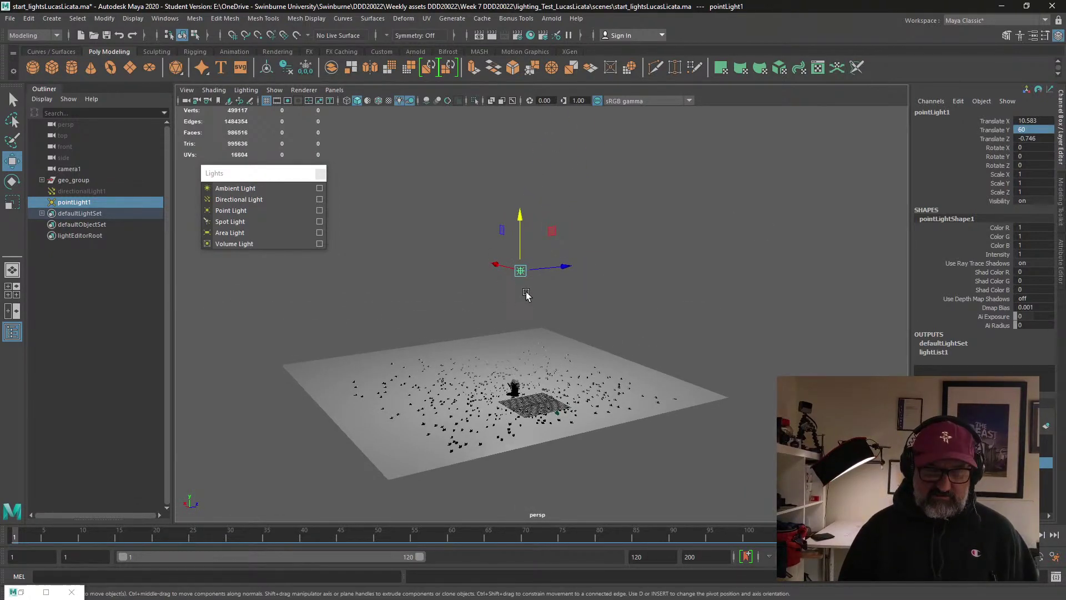
pyautogui.hotkey('ctrl', 'a')
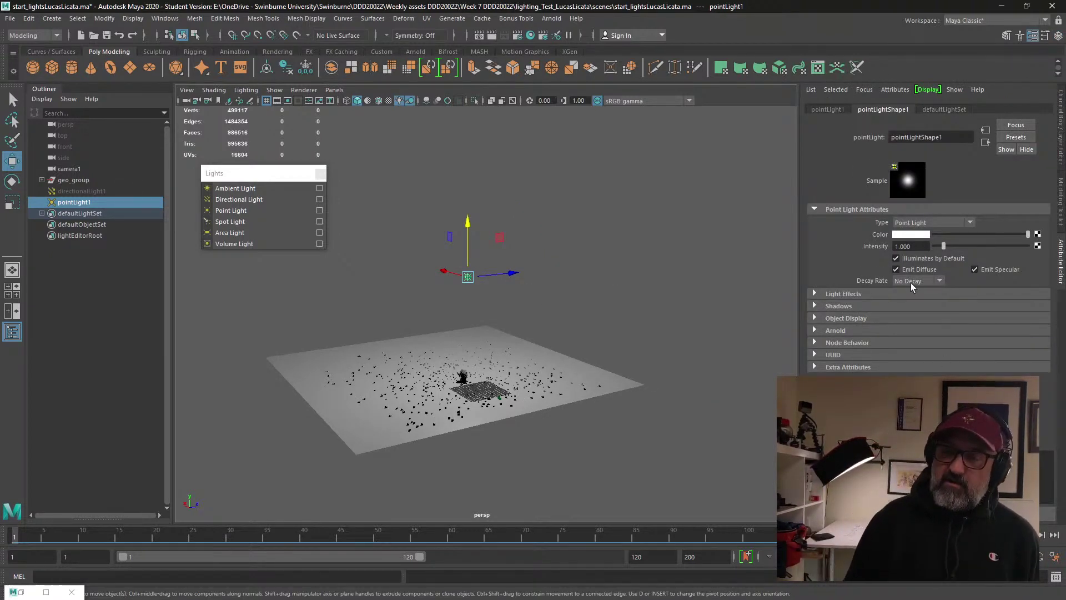
# Step: Lower the point light toward the gorilla bust and grid, to a height of about 24.9
pyautogui.scroll(5, 584, 297)
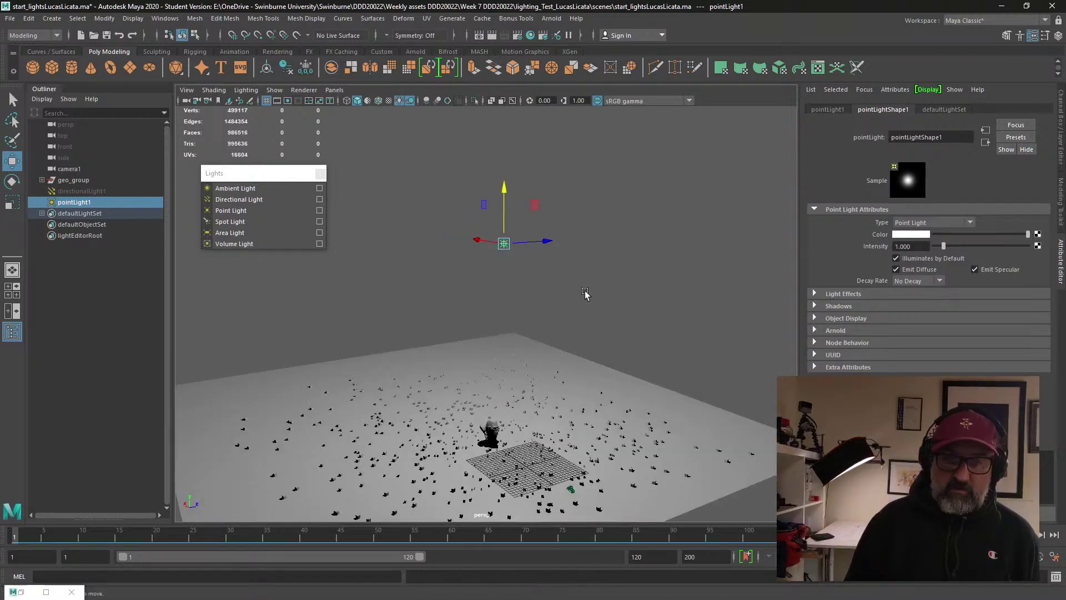
pyautogui.click(584, 296)
pyautogui.scroll(-4, 574, 320)
pyautogui.moveTo(471, 249); pyautogui.dragTo(520, 305)
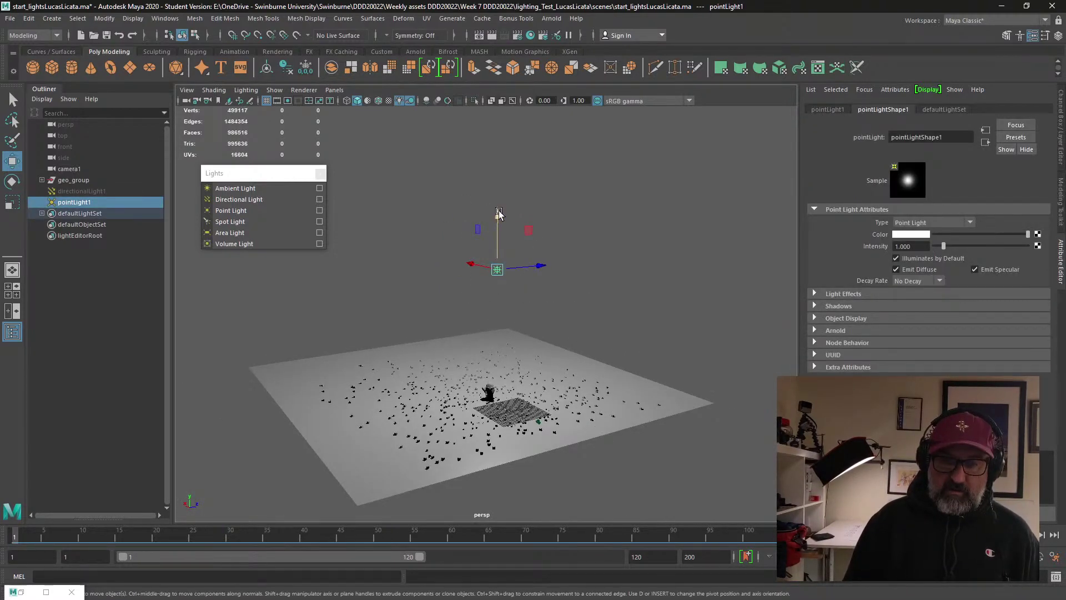
pyautogui.moveTo(498, 213); pyautogui.dragTo(501, 276)
pyautogui.scroll(5, 510, 342)
pyautogui.keyDown('alt'); pyautogui.moveTo(511, 347); pyautogui.dragTo(552, 257, button='middle'); pyautogui.keyUp('alt')
pyautogui.keyDown('alt'); pyautogui.moveTo(552, 257); pyautogui.dragTo(583, 340); pyautogui.keyUp('alt')
pyautogui.moveTo(522, 170); pyautogui.dragTo(520, 214)
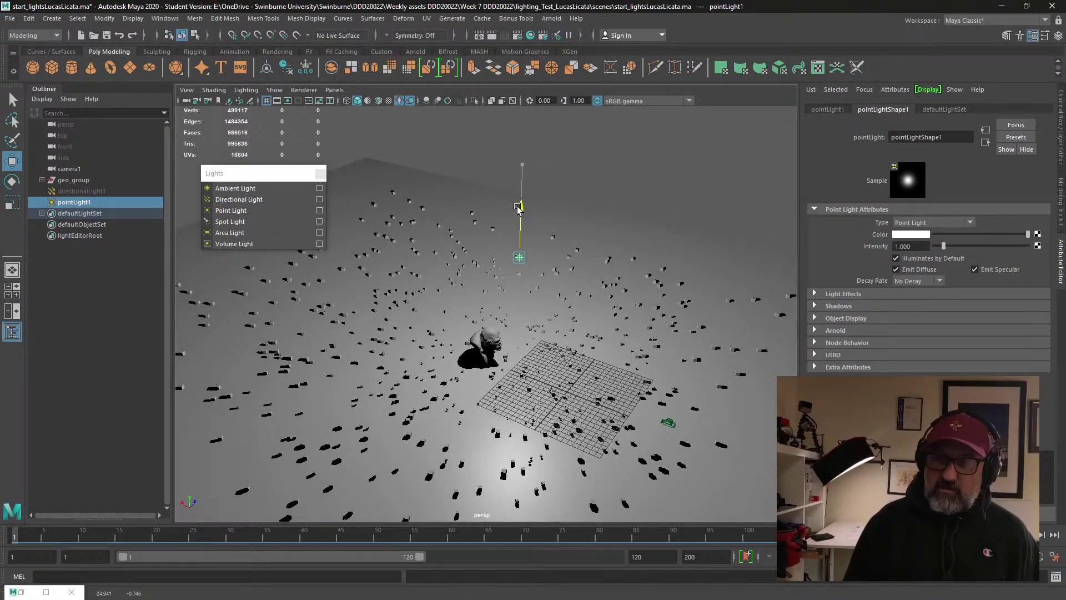
# Step: Set the point light's decay rate to Linear and bring the light down close to the gorilla's head, about 10.3 high
pyautogui.click(911, 281)
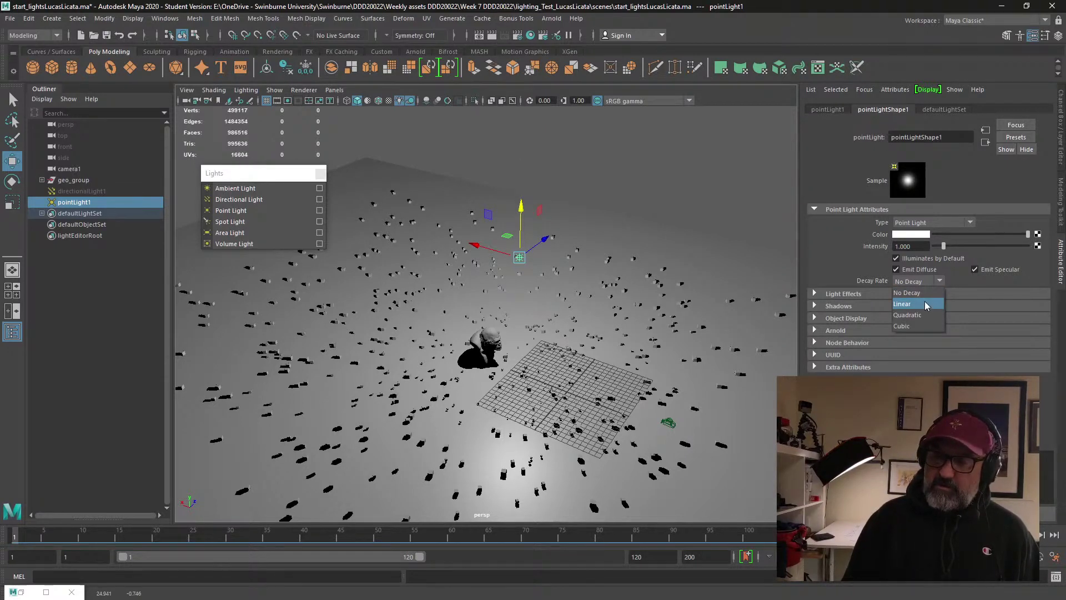
pyautogui.click(925, 302)
pyautogui.keyDown('alt'); pyautogui.moveTo(778, 338); pyautogui.dragTo(738, 322); pyautogui.keyUp('alt')
pyautogui.moveTo(564, 121); pyautogui.dragTo(563, 247)
pyautogui.keyDown('alt'); pyautogui.moveTo(555, 316); pyautogui.dragTo(449, 312); pyautogui.keyUp('alt')
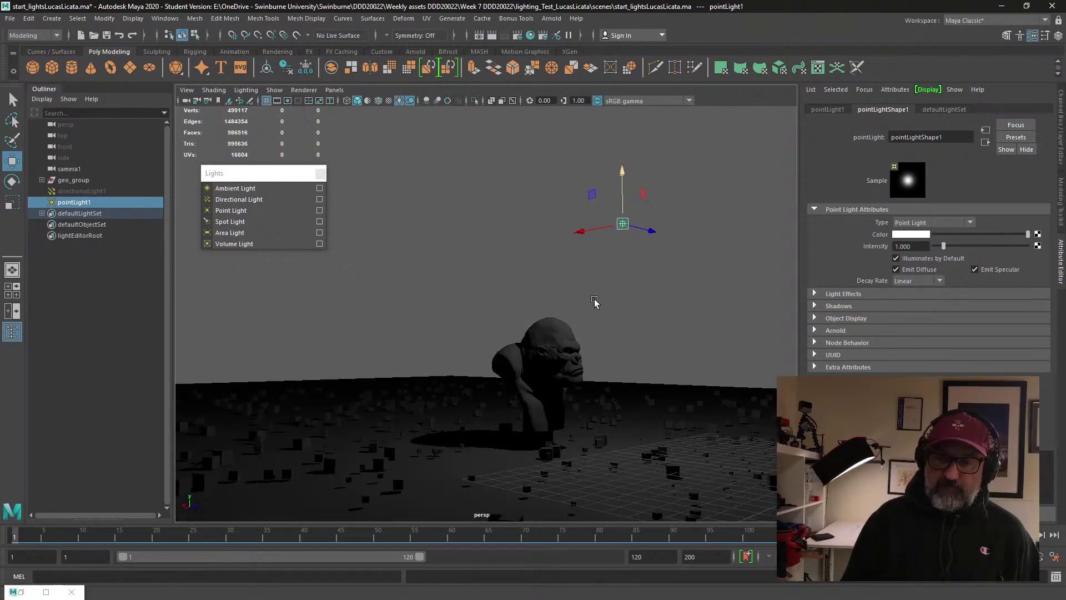
pyautogui.keyDown('alt'); pyautogui.moveTo(594, 301); pyautogui.dragTo(604, 317); pyautogui.keyUp('alt')
pyautogui.keyDown('alt'); pyautogui.moveTo(620, 277); pyautogui.dragTo(600, 317, button='middle'); pyautogui.keyUp('alt')
pyautogui.moveTo(591, 274); pyautogui.dragTo(563, 328)
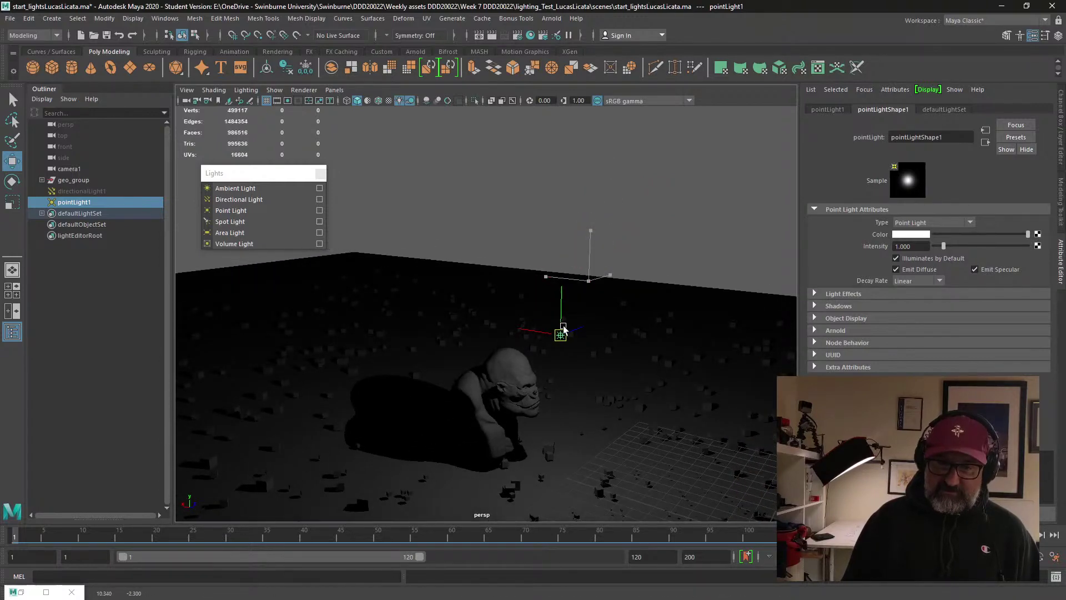
# Step: Raise the point light's intensity to about 3.795 and view the gorilla's lit face from the front
pyautogui.moveTo(944, 248); pyautogui.dragTo(970, 248)
pyautogui.keyDown('alt'); pyautogui.moveTo(640, 345); pyautogui.dragTo(548, 328); pyautogui.keyUp('alt')
pyautogui.scroll(5, 547, 329)
pyautogui.keyDown('alt'); pyautogui.moveTo(567, 352); pyautogui.dragTo(522, 193, button='middle'); pyautogui.keyUp('alt')
pyautogui.scroll(-3, 523, 308)
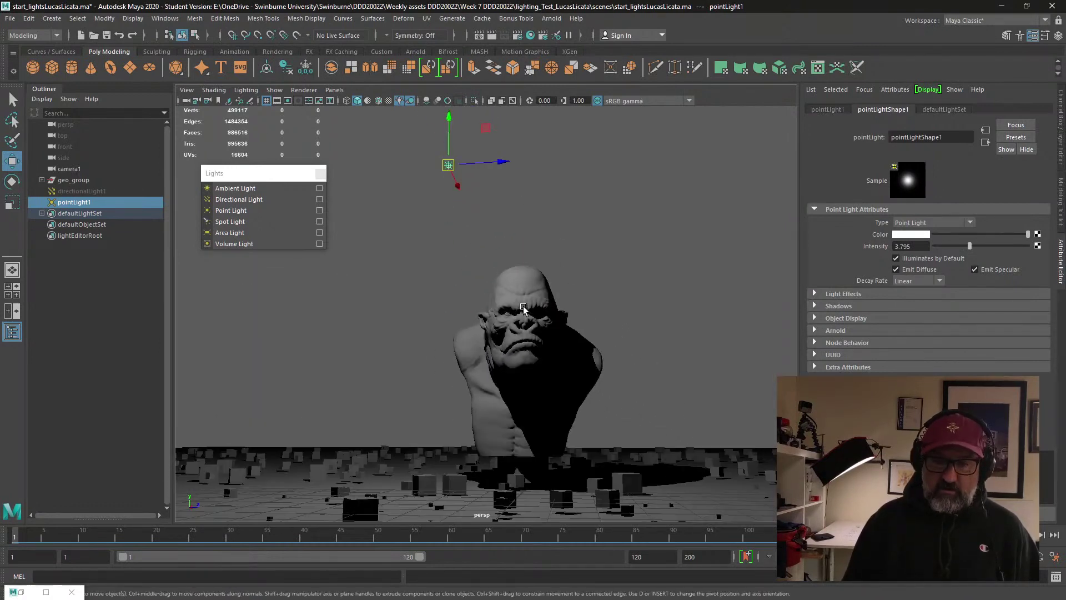
# Step: Lower the point light beside the gorilla's shoulder and view the shadow it casts from above
pyautogui.scroll(-4, 523, 310)
pyautogui.keyDown('alt'); pyautogui.moveTo(520, 310); pyautogui.dragTo(519, 351); pyautogui.keyUp('alt')
pyautogui.moveTo(464, 220); pyautogui.dragTo(466, 349)
pyautogui.scroll(4, 448, 304)
pyautogui.keyDown('alt'); pyautogui.moveTo(467, 350); pyautogui.dragTo(467, 322, button='middle'); pyautogui.keyUp('alt')
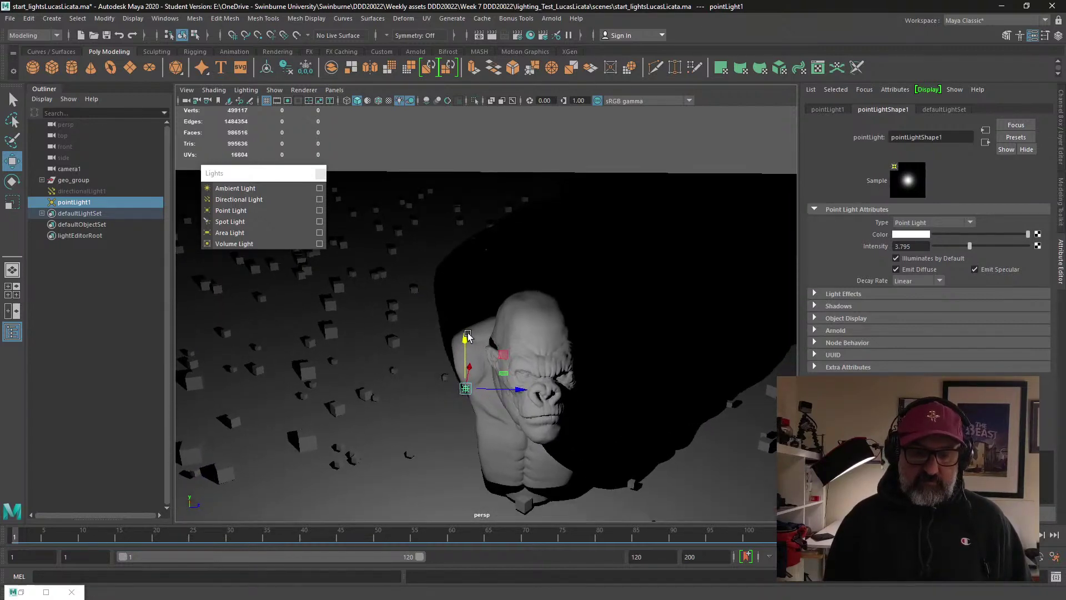
# Step: Try the Quadratic decay rate on the point light, compare its falloff around the bust, and return it to Linear
pyautogui.click(87, 191)
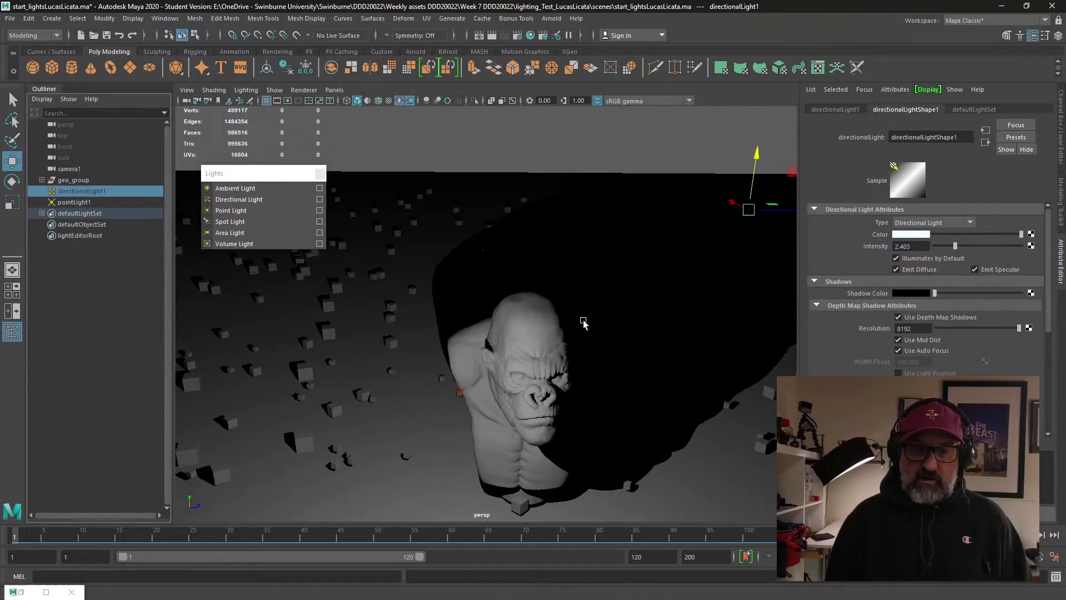
pyautogui.keyDown('alt'); pyautogui.moveTo(583, 322); pyautogui.dragTo(542, 360); pyautogui.keyUp('alt')
pyautogui.click(482, 339)
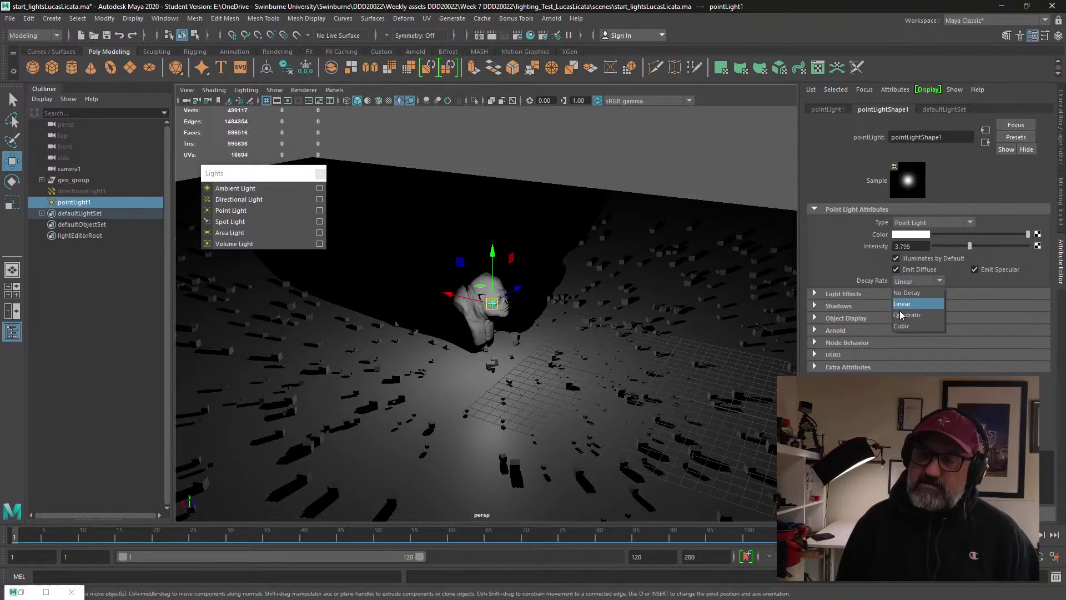
pyautogui.click(922, 315)
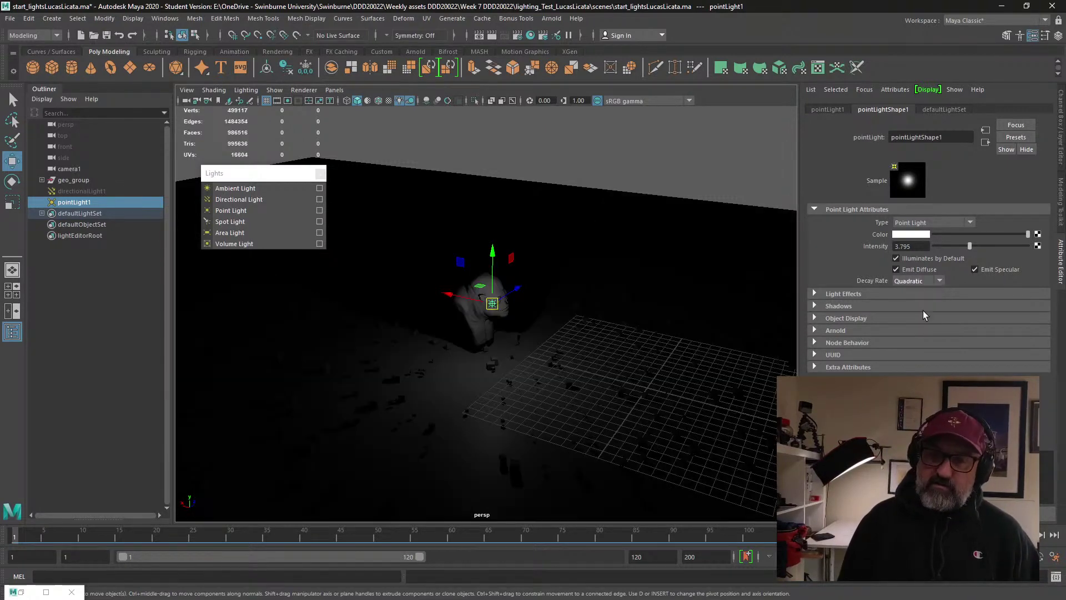
pyautogui.keyDown('alt'); pyautogui.moveTo(556, 394); pyautogui.dragTo(499, 338); pyautogui.keyUp('alt')
pyautogui.click(912, 305)
pyautogui.scroll(-5, 472, 317)
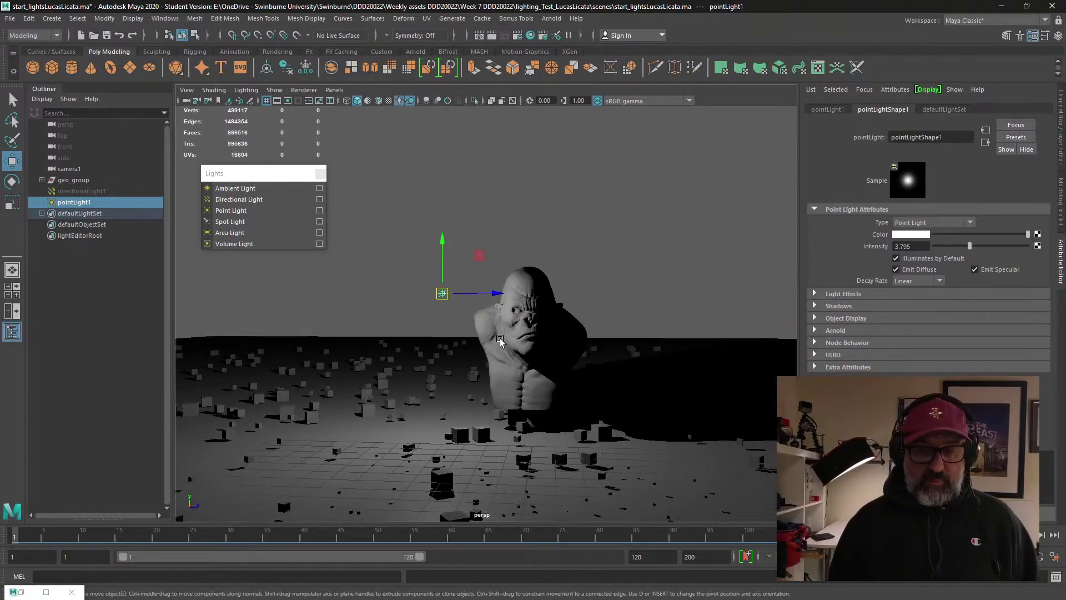
# Step: Hide the point light and create a spot light in the scene
pyautogui.click(103, 259)
pyautogui.click(84, 203)
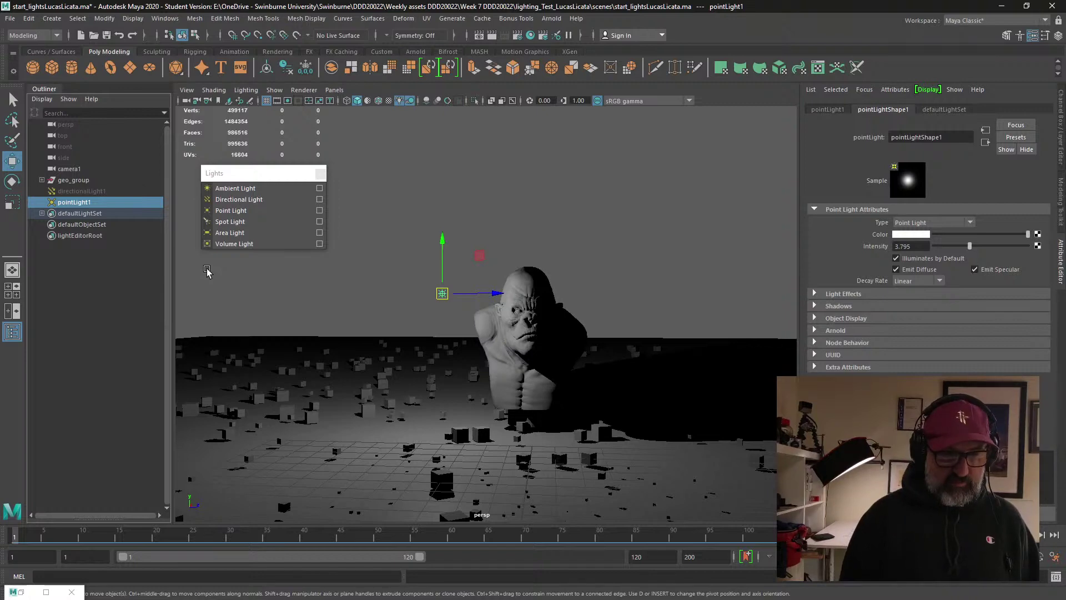
pyautogui.hotkey('ctrl', 'h')
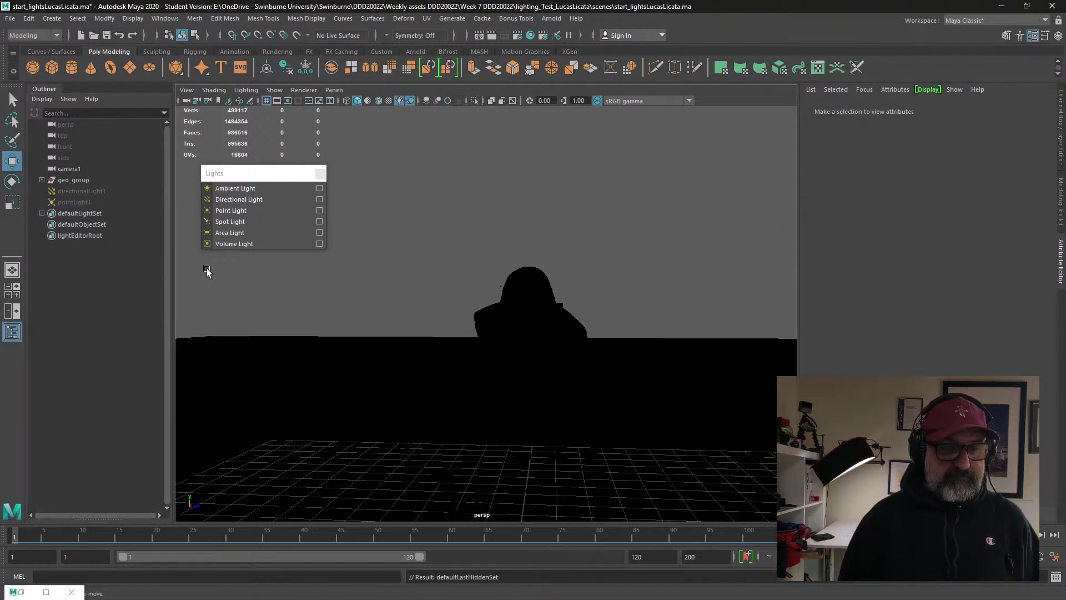
pyautogui.click(276, 224)
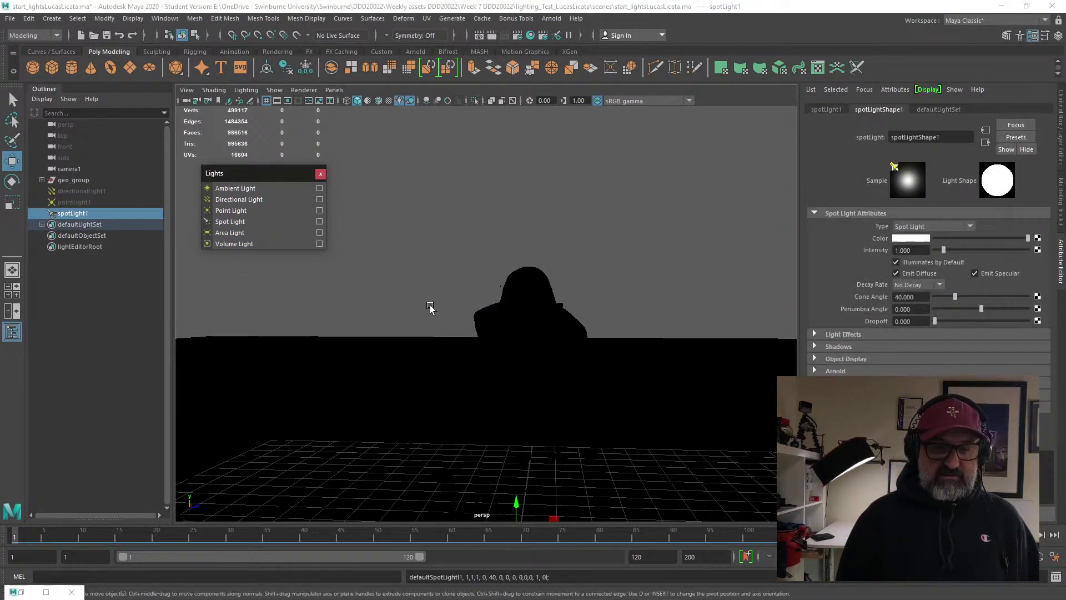
# Step: Move the spot light back along Z to about 8.9 and raise it to about 8.0 above the grid
pyautogui.scroll(-4, 463, 377)
pyautogui.keyDown('alt'); pyautogui.moveTo(463, 377); pyautogui.dragTo(530, 406); pyautogui.keyUp('alt')
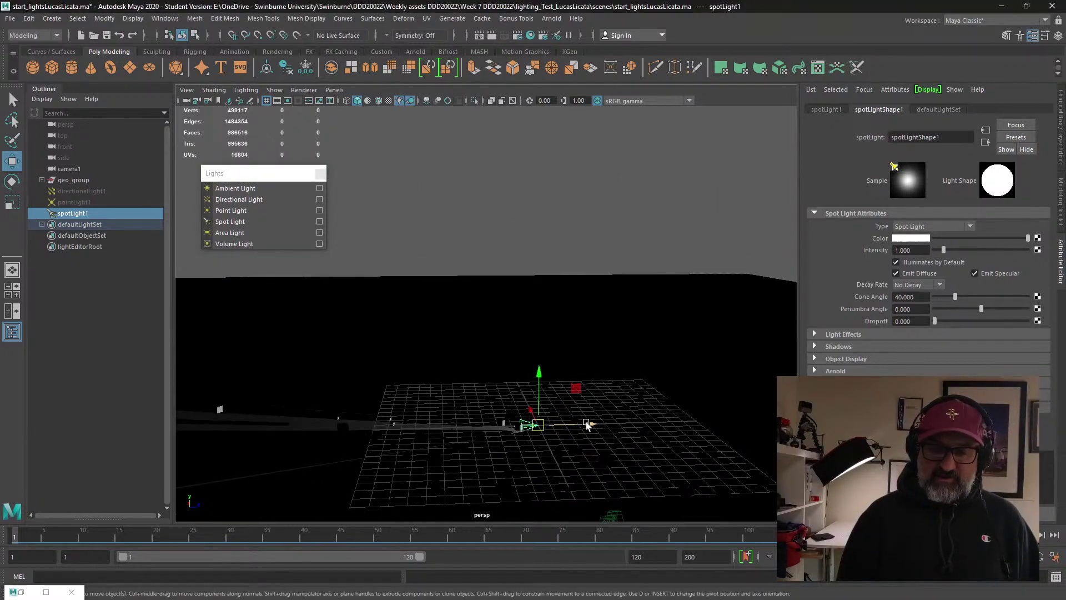
pyautogui.moveTo(587, 425); pyautogui.dragTo(705, 423)
pyautogui.moveTo(659, 390); pyautogui.dragTo(671, 265)
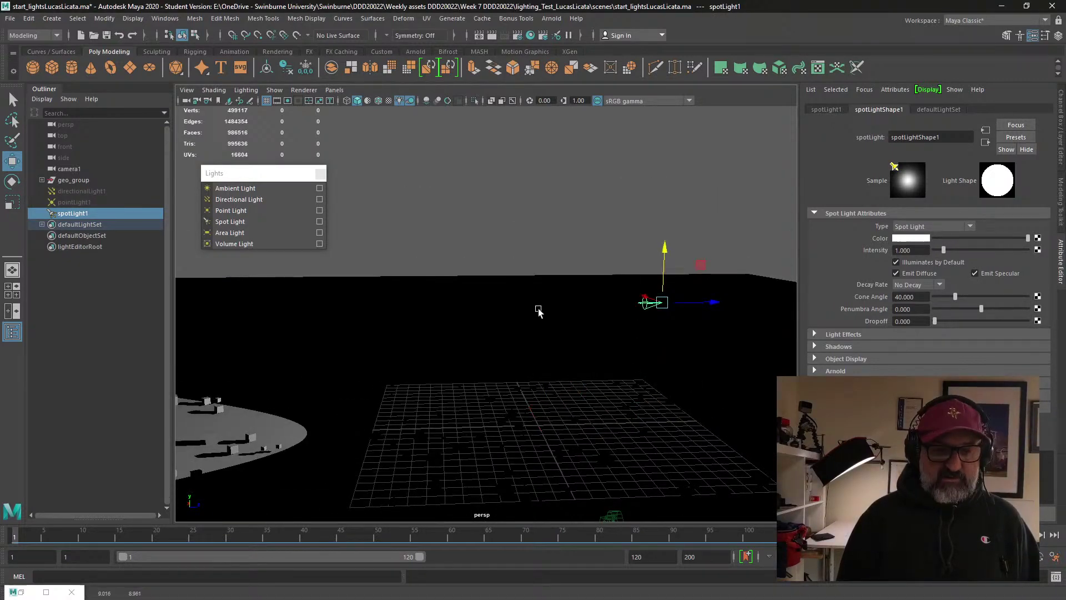
# Step: Rotate the spot light so its cone angles down onto the floor around the gorilla bust
pyautogui.scroll(-5, 539, 311)
pyautogui.keyDown('alt'); pyautogui.moveTo(539, 311); pyautogui.dragTo(545, 340); pyautogui.keyUp('alt')
pyautogui.click(12, 181)
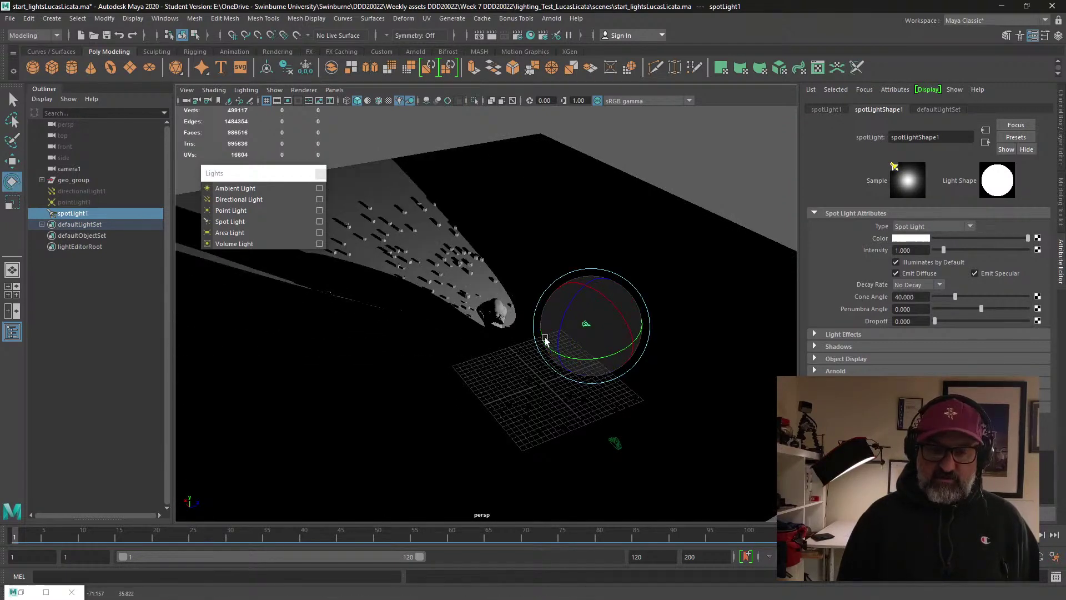
pyautogui.moveTo(611, 301); pyautogui.dragTo(595, 289)
pyautogui.keyDown('alt'); pyautogui.moveTo(536, 333); pyautogui.dragTo(591, 312); pyautogui.keyUp('alt')
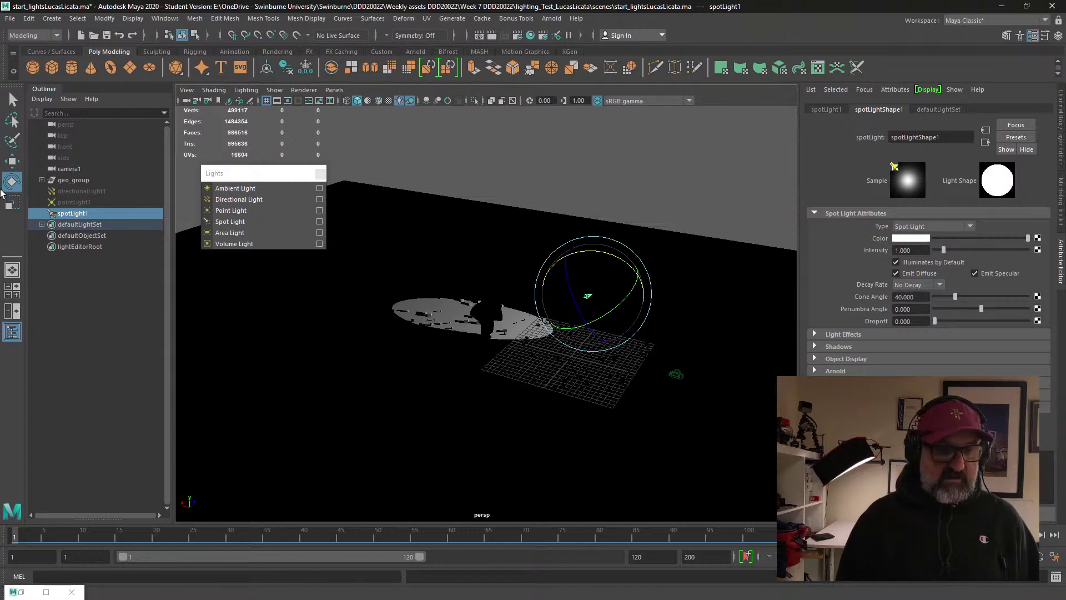
# Step: Move the spot light up and in front of the bust so its circular pool lights the gorilla's face
pyautogui.click(11, 162)
pyautogui.keyDown('alt'); pyautogui.moveTo(524, 308); pyautogui.dragTo(450, 355); pyautogui.keyUp('alt')
pyautogui.moveTo(565, 368); pyautogui.dragTo(505, 398)
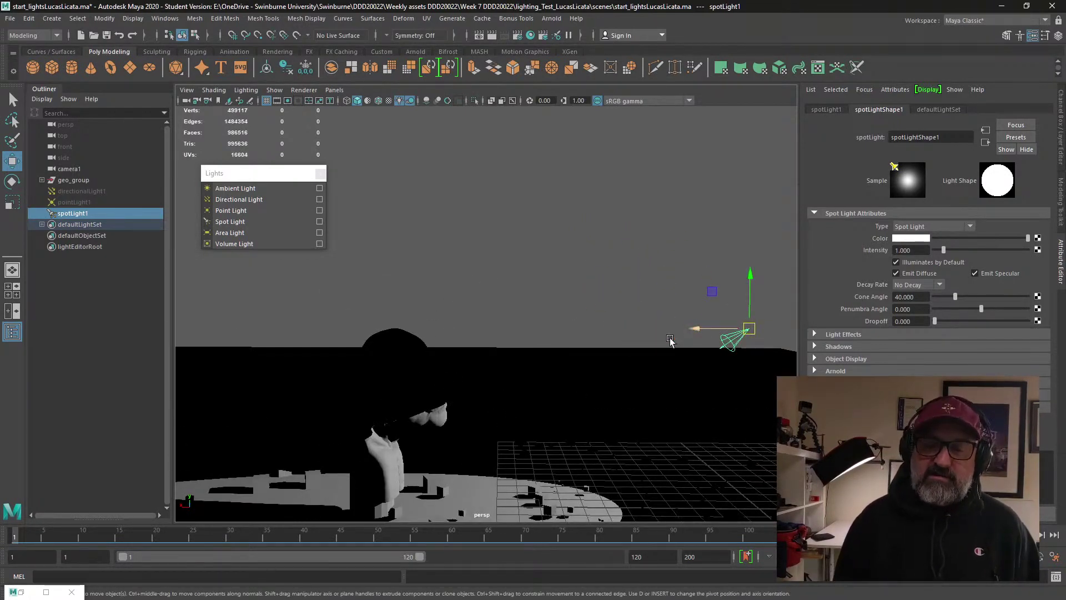
pyautogui.keyDown('alt'); pyautogui.moveTo(642, 422); pyautogui.dragTo(582, 439); pyautogui.keyUp('alt')
pyautogui.moveTo(630, 310); pyautogui.dragTo(620, 215)
pyautogui.keyDown('alt'); pyautogui.moveTo(512, 376); pyautogui.dragTo(554, 423); pyautogui.keyUp('alt')
pyautogui.moveTo(667, 305); pyautogui.dragTo(550, 409)
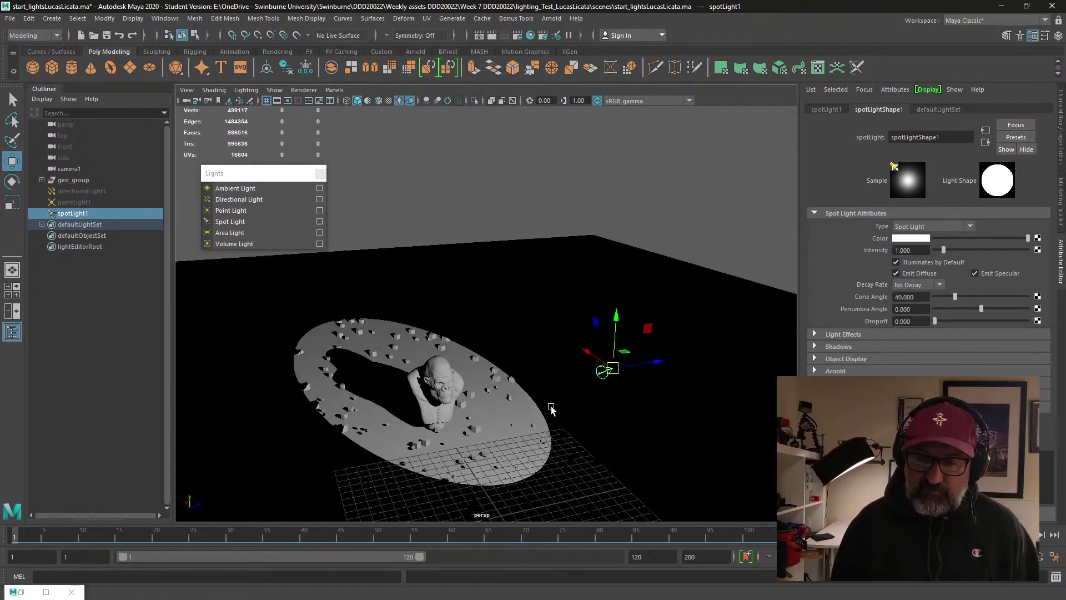
# Step: Set the spot light to Linear decay, intensity 7.651, cone angle 40.124, penumbra angle 3.133 and dropoff 82.952
pyautogui.click(911, 285)
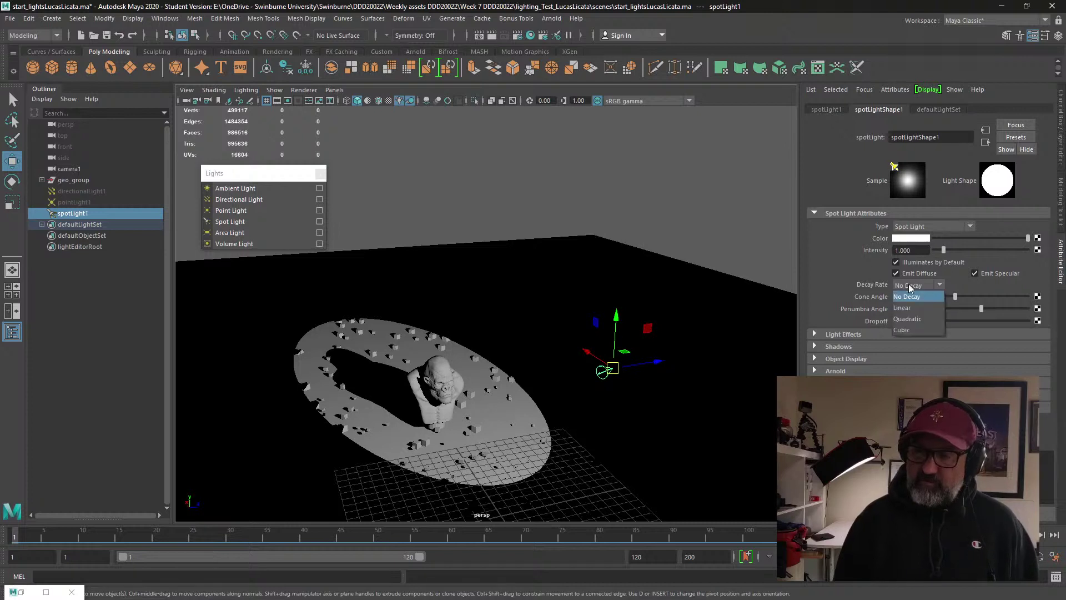
pyautogui.click(917, 309)
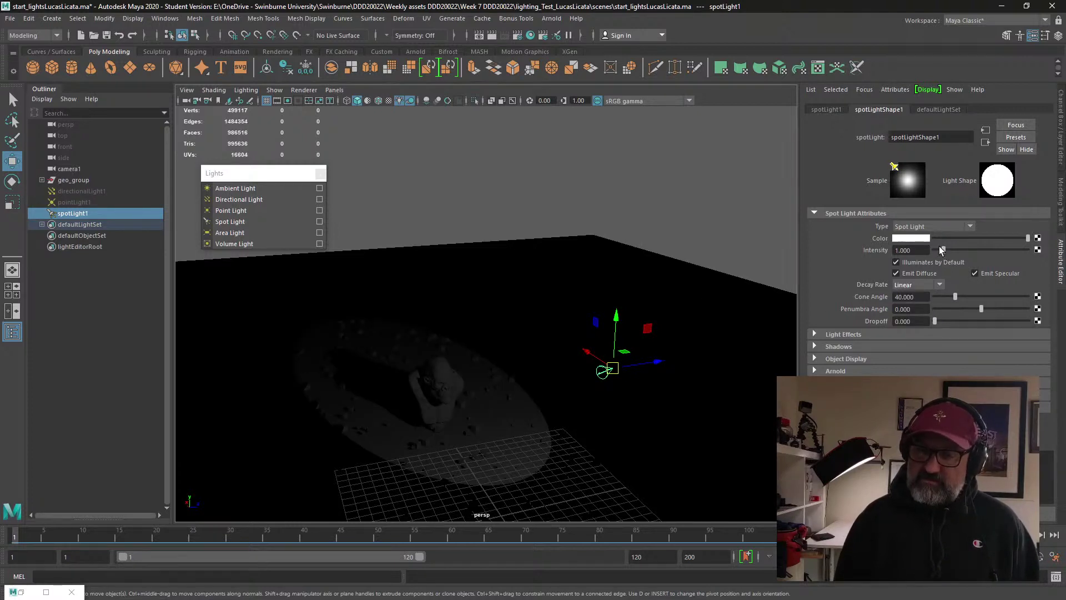
pyautogui.moveTo(942, 250); pyautogui.dragTo(1005, 248)
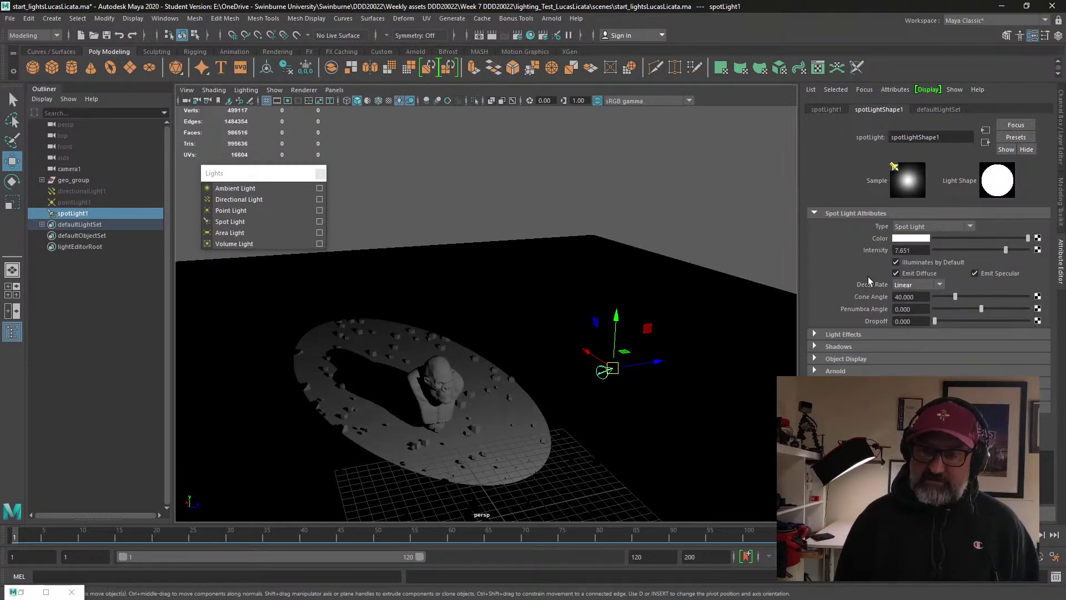
pyautogui.moveTo(946, 295); pyautogui.dragTo(997, 307)
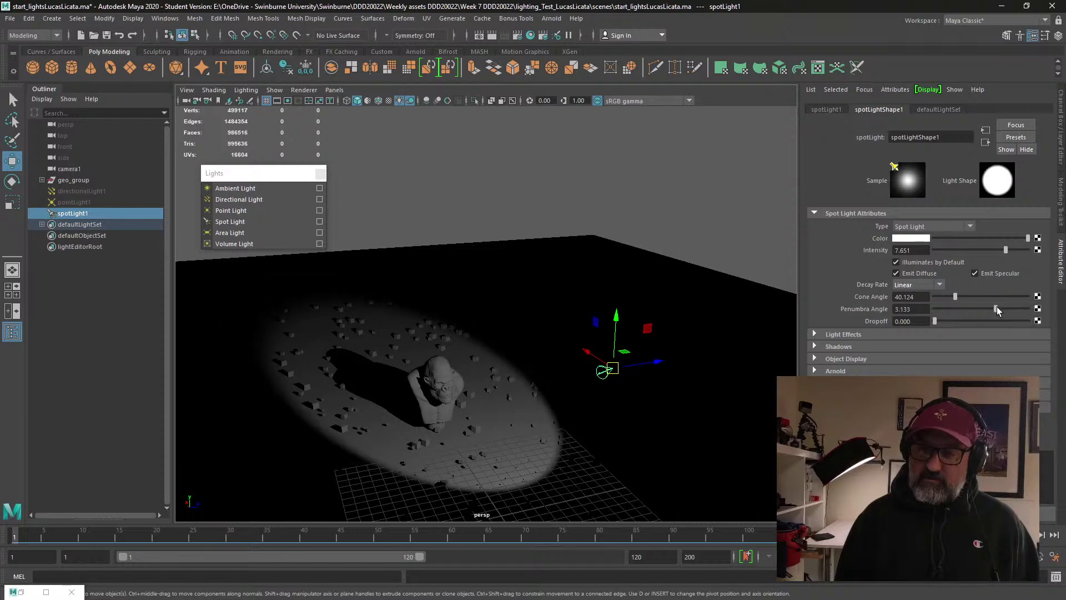
pyautogui.moveTo(935, 321); pyautogui.dragTo(964, 323)
# Step: Examine the spot light's soft-edged pool and shadow around the bust from the front, side and above, and deselect the light
pyautogui.keyDown('alt'); pyautogui.moveTo(638, 373); pyautogui.dragTo(680, 355); pyautogui.keyUp('alt')
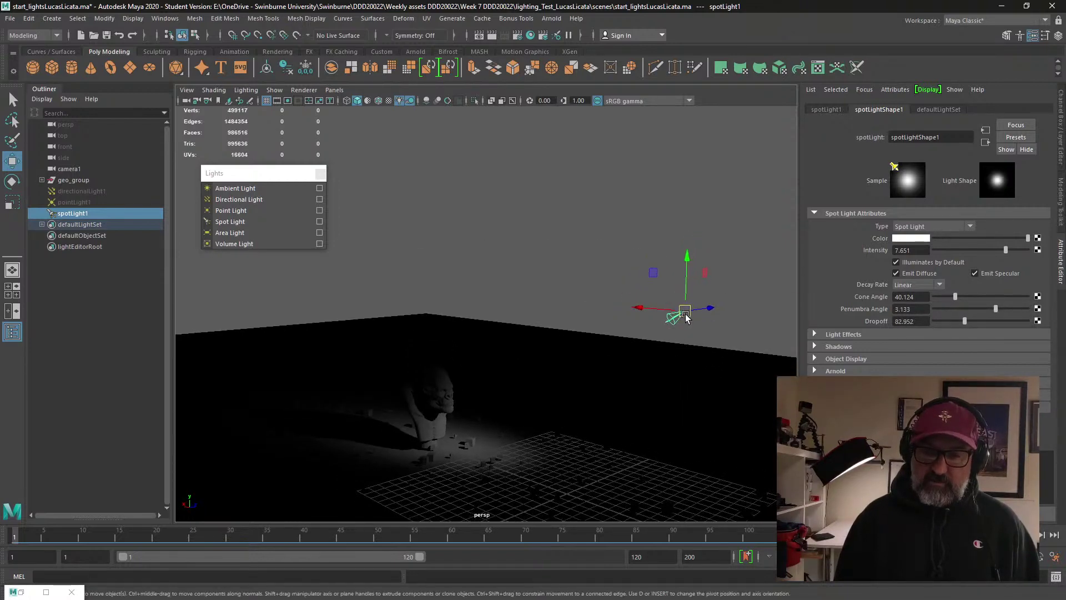
pyautogui.moveTo(686, 312); pyautogui.dragTo(587, 286)
pyautogui.keyDown('alt'); pyautogui.moveTo(551, 372); pyautogui.dragTo(450, 357); pyautogui.keyUp('alt')
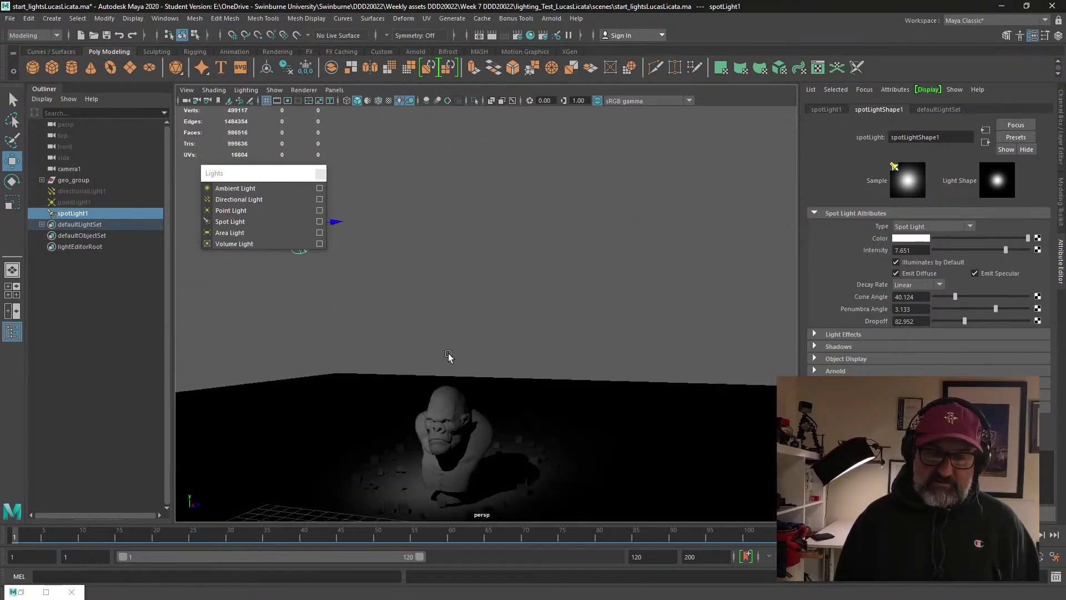
pyautogui.keyDown('alt'); pyautogui.moveTo(450, 357); pyautogui.dragTo(541, 279, button='middle'); pyautogui.keyUp('alt')
pyautogui.keyDown('alt'); pyautogui.moveTo(540, 278); pyautogui.dragTo(535, 314, button='right'); pyautogui.keyUp('alt')
pyautogui.keyDown('alt'); pyautogui.moveTo(535, 314); pyautogui.dragTo(578, 314); pyautogui.keyUp('alt')
pyautogui.keyDown('alt'); pyautogui.moveTo(578, 315); pyautogui.dragTo(575, 326, button='right'); pyautogui.keyUp('alt')
pyautogui.keyDown('alt'); pyautogui.moveTo(574, 326); pyautogui.dragTo(577, 363, button='middle'); pyautogui.keyUp('alt')
pyautogui.keyDown('alt'); pyautogui.moveTo(577, 363); pyautogui.dragTo(620, 404); pyautogui.keyUp('alt')
pyautogui.click(101, 305)
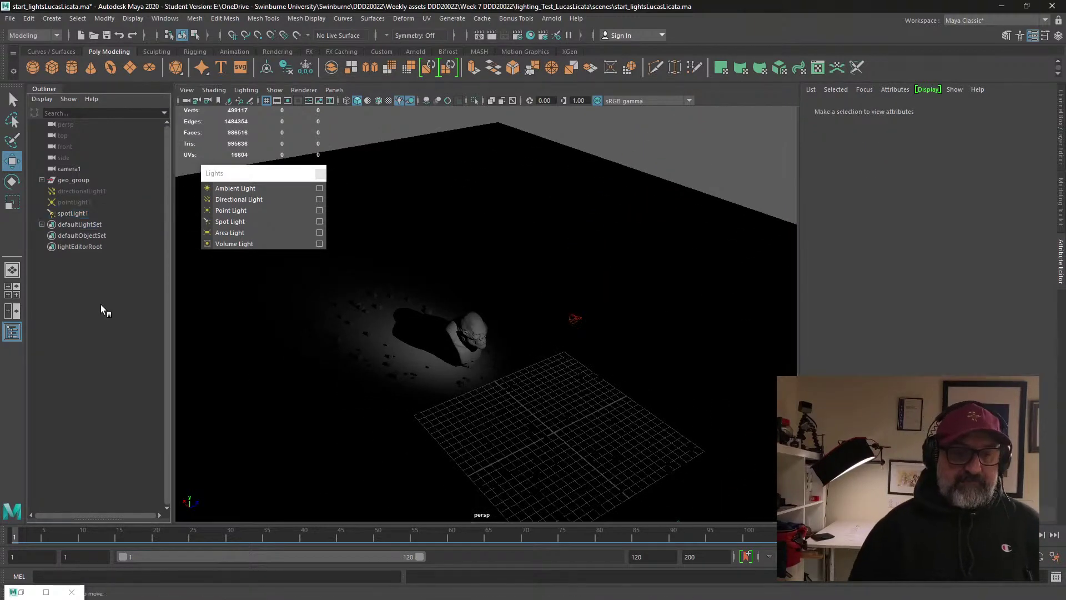
# Step: Hide the spot light and create an area light in the scene
pyautogui.click(572, 312)
pyautogui.click(574, 321)
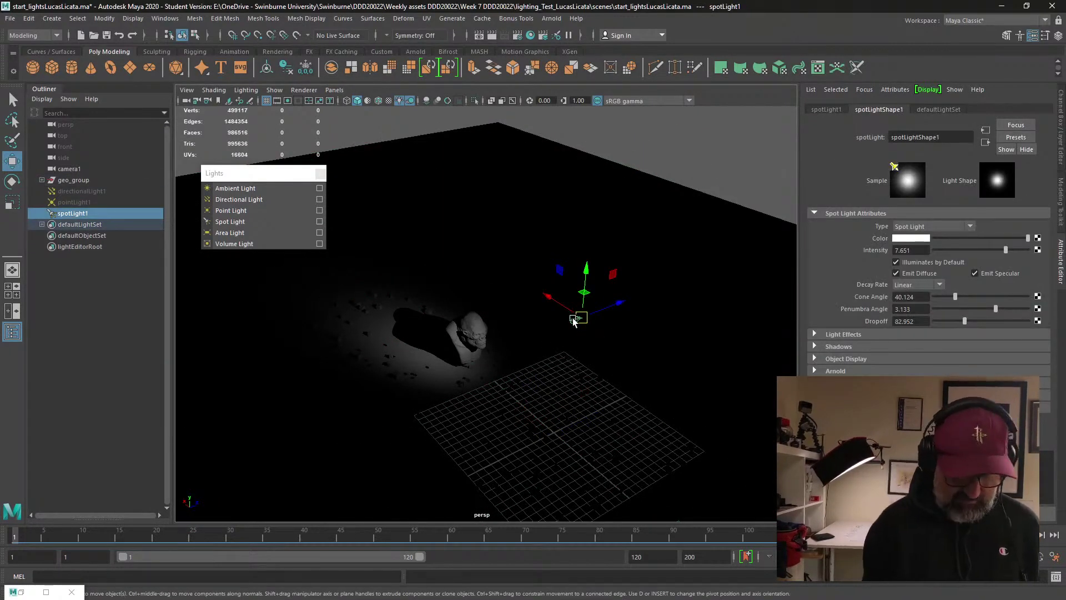
pyautogui.hotkey('ctrl', 'h')
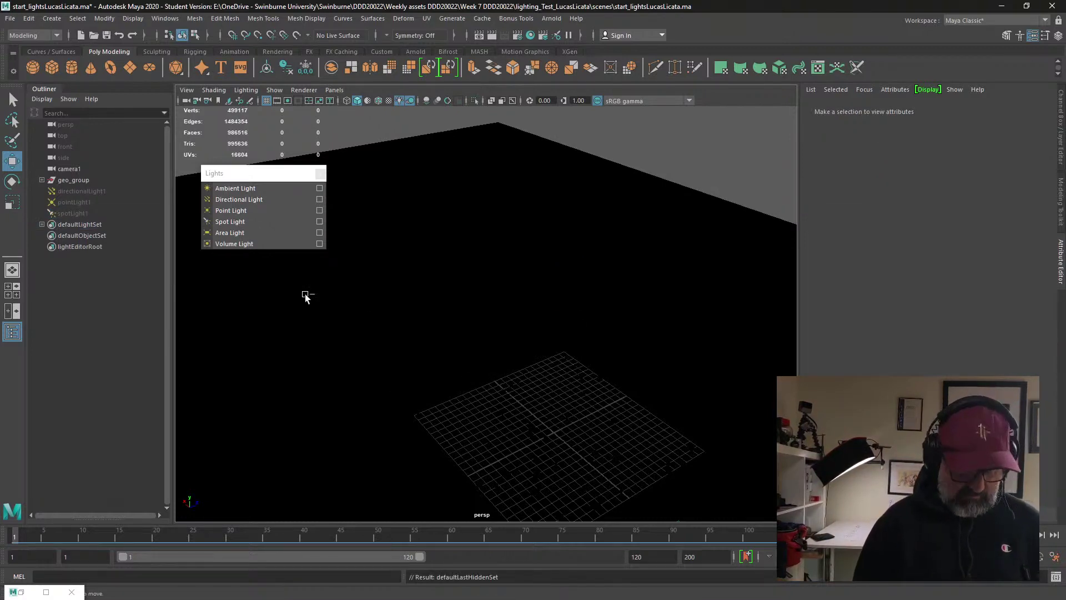
pyautogui.click(261, 232)
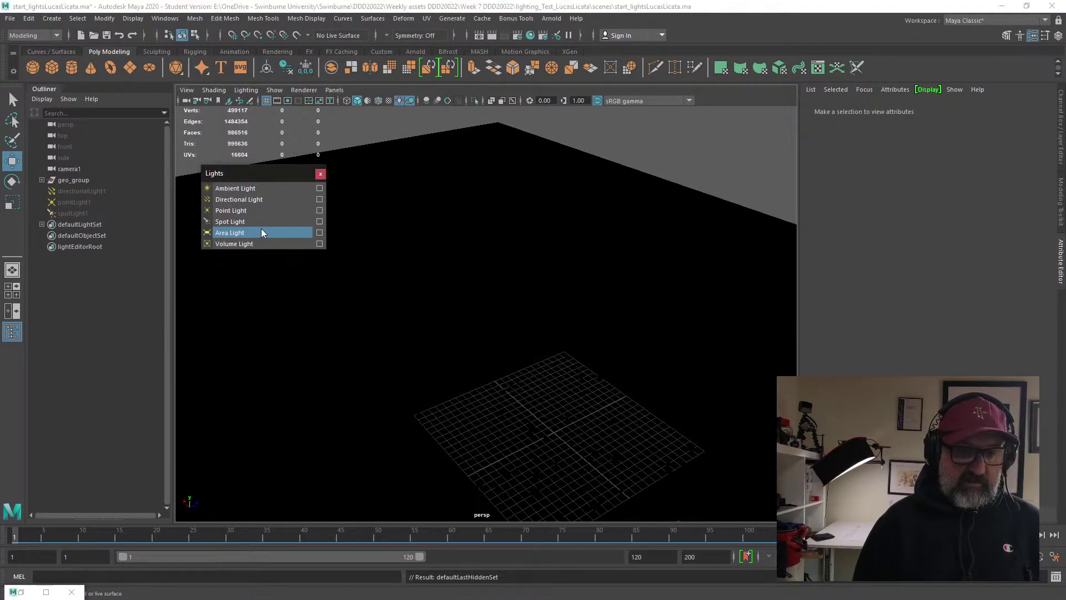
pyautogui.keyDown('alt'); pyautogui.moveTo(392, 297); pyautogui.dragTo(522, 393); pyautogui.keyUp('alt')
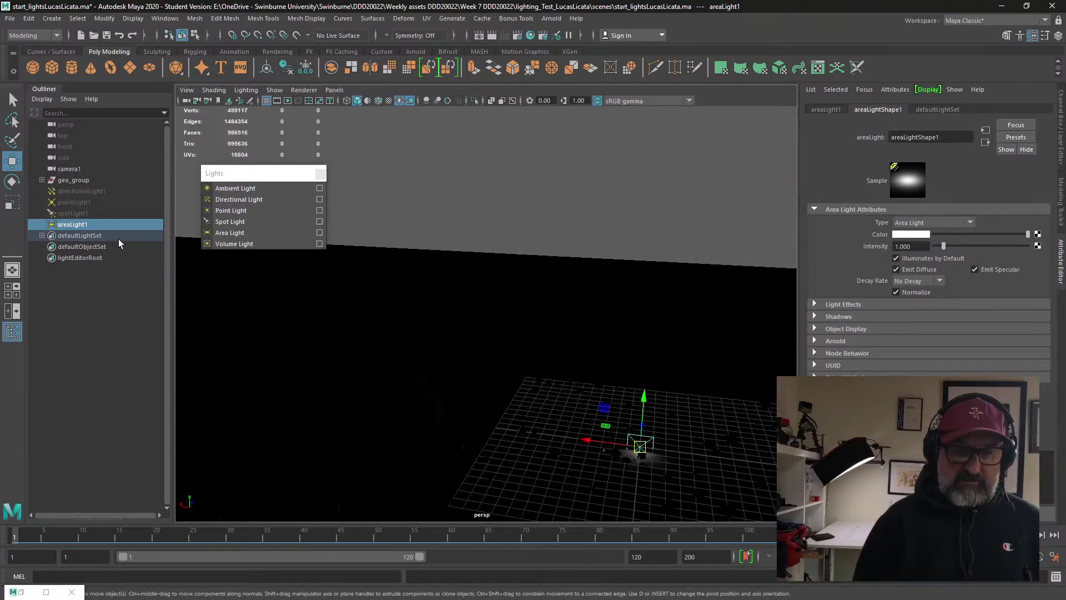
# Step: Scale the area light up uniformly at the centre of the grid
pyautogui.press('e')
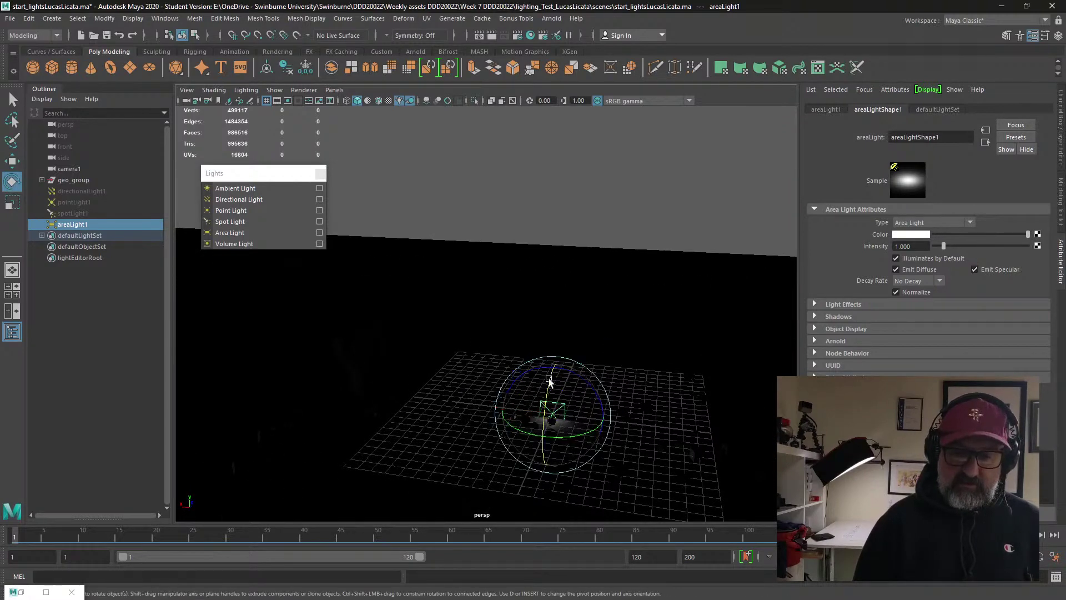
pyautogui.press('w')
pyautogui.press('r')
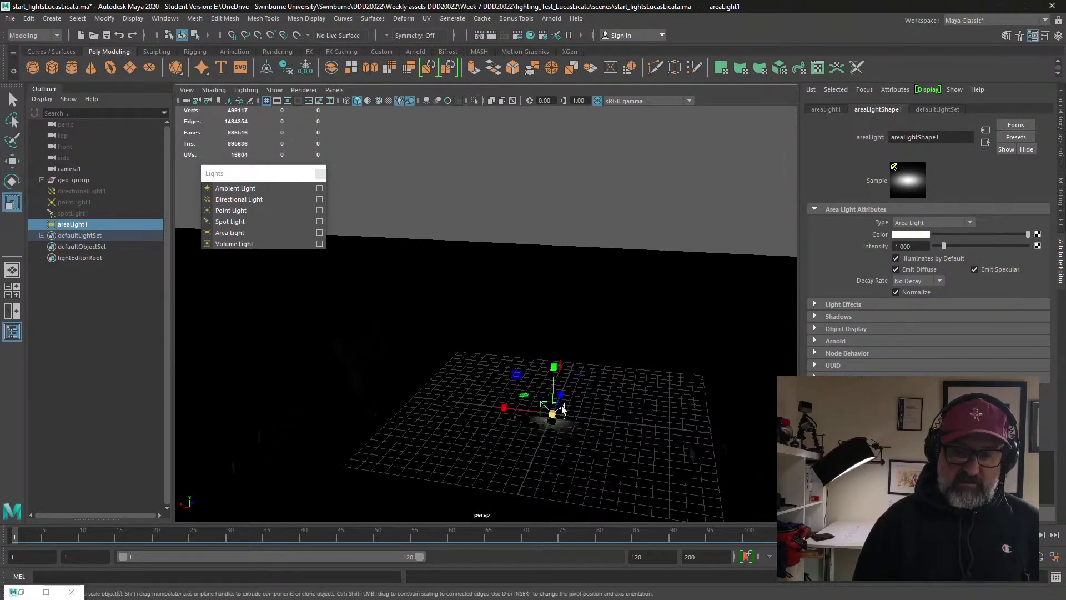
pyautogui.moveTo(550, 414); pyautogui.dragTo(615, 412)
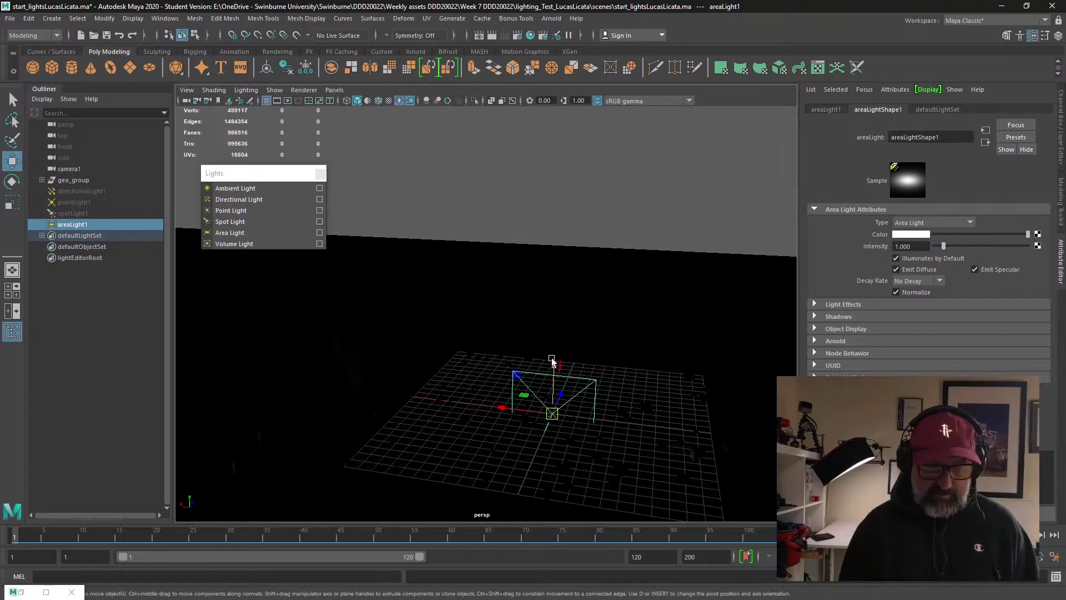
# Step: Raise the area light above the grid and turn it to face the gorilla bust
pyautogui.press('w')
pyautogui.moveTo(554, 364); pyautogui.dragTo(499, 380)
pyautogui.press('e')
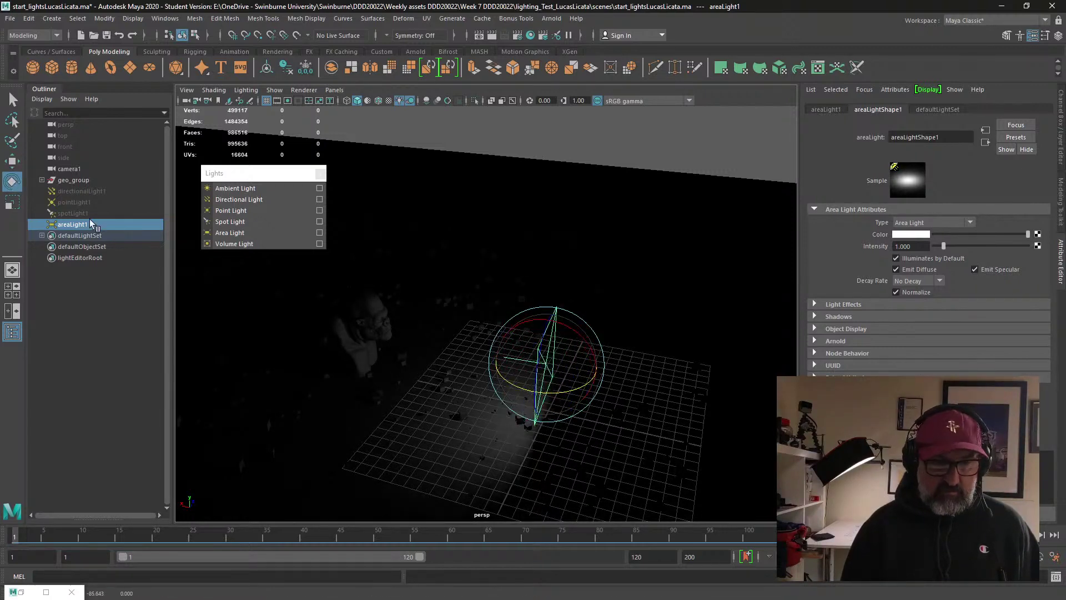
# Step: Move the area light higher and closer in front of the bust, and tilt it down toward the gorilla's face
pyautogui.click(8, 162)
pyautogui.moveTo(555, 317); pyautogui.dragTo(503, 274)
pyautogui.keyDown('alt'); pyautogui.moveTo(411, 398); pyautogui.dragTo(501, 276); pyautogui.keyUp('alt')
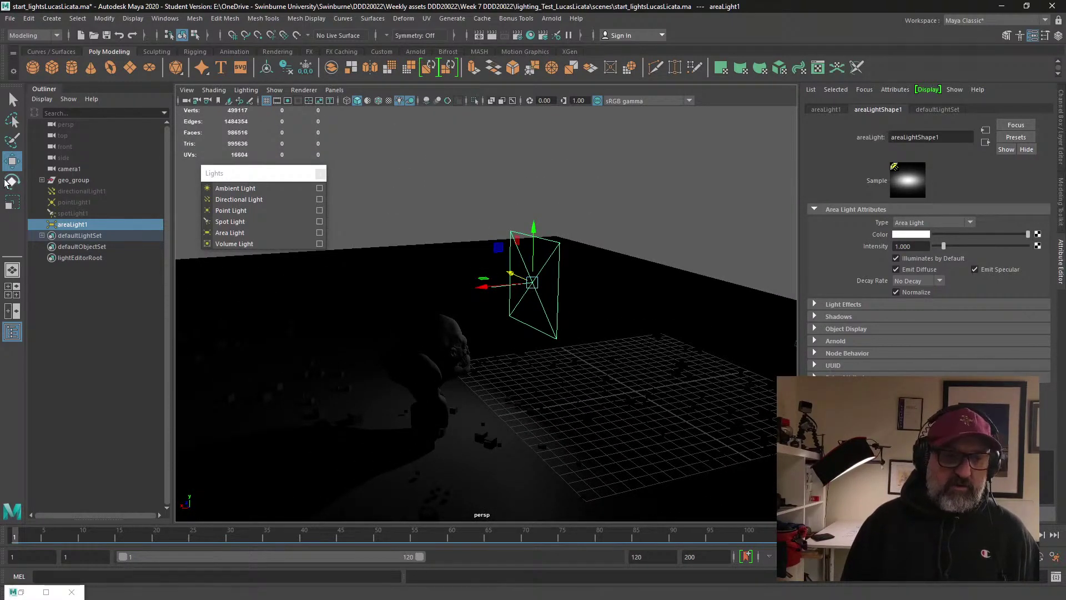
pyautogui.press('e')
pyautogui.moveTo(515, 238); pyautogui.dragTo(465, 315)
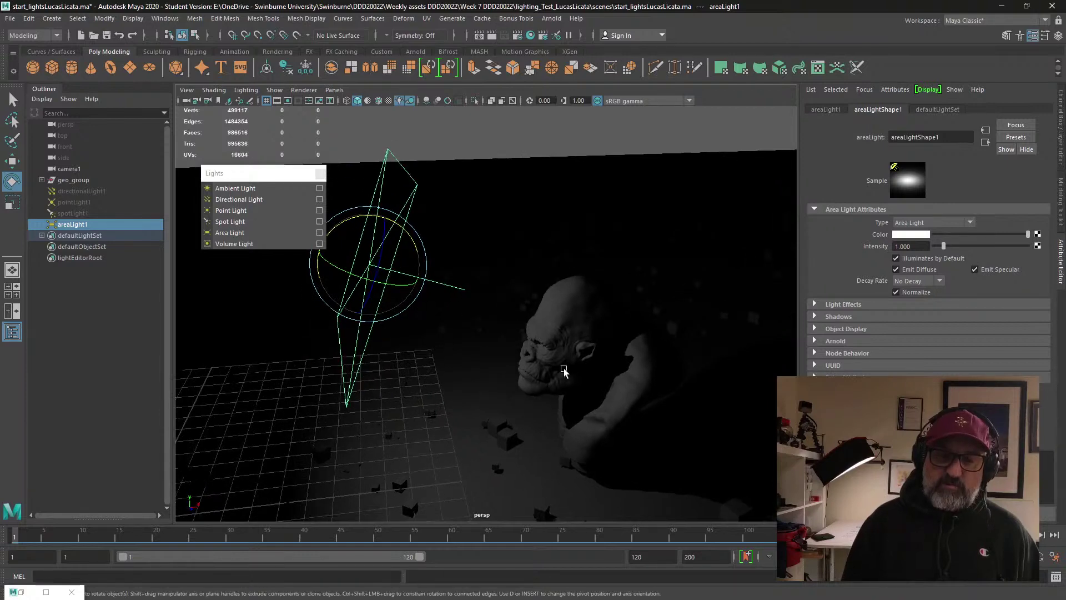
pyautogui.keyDown('alt'); pyautogui.moveTo(564, 371); pyautogui.dragTo(512, 334); pyautogui.keyUp('alt')
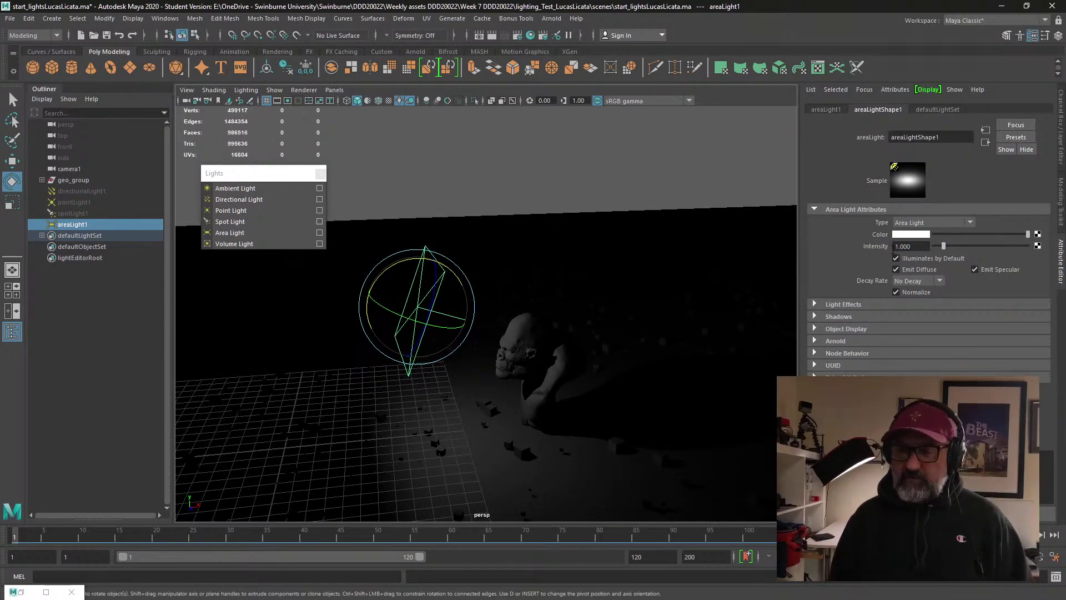
# Step: Try an intensity of 3.193 on the area light and set it back to 1
pyautogui.moveTo(945, 250); pyautogui.dragTo(961, 245)
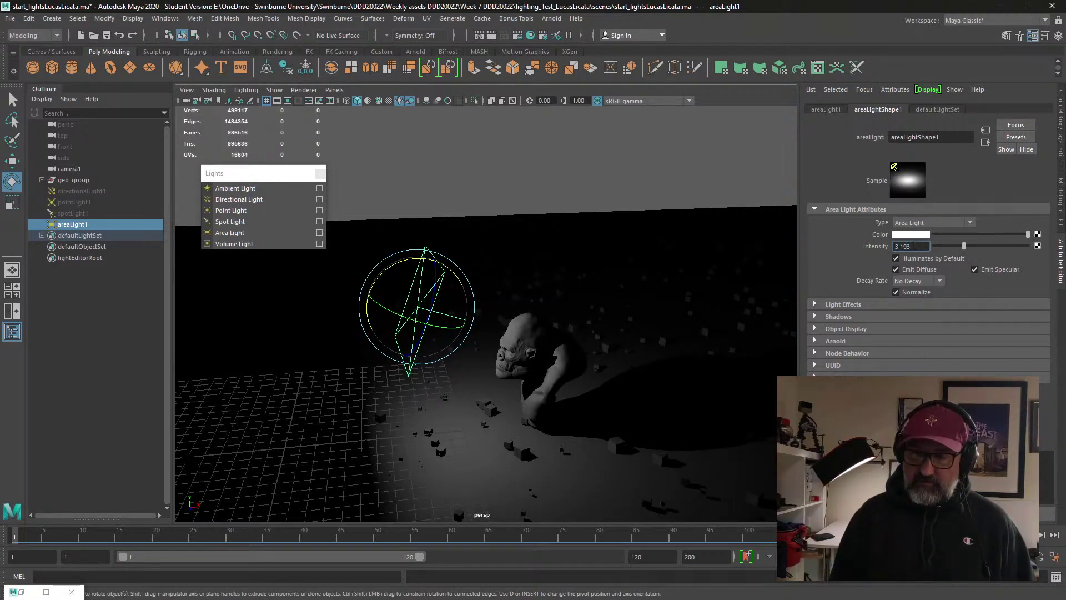
pyautogui.press('Return')
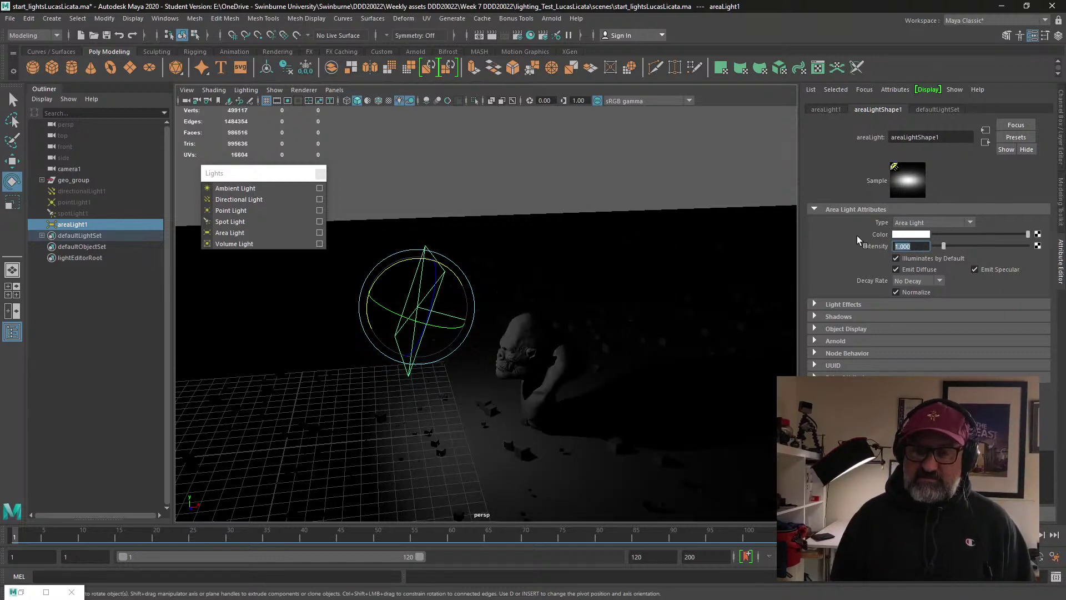
pyautogui.keyDown('alt'); pyautogui.moveTo(791, 322); pyautogui.dragTo(707, 336); pyautogui.keyUp('alt')
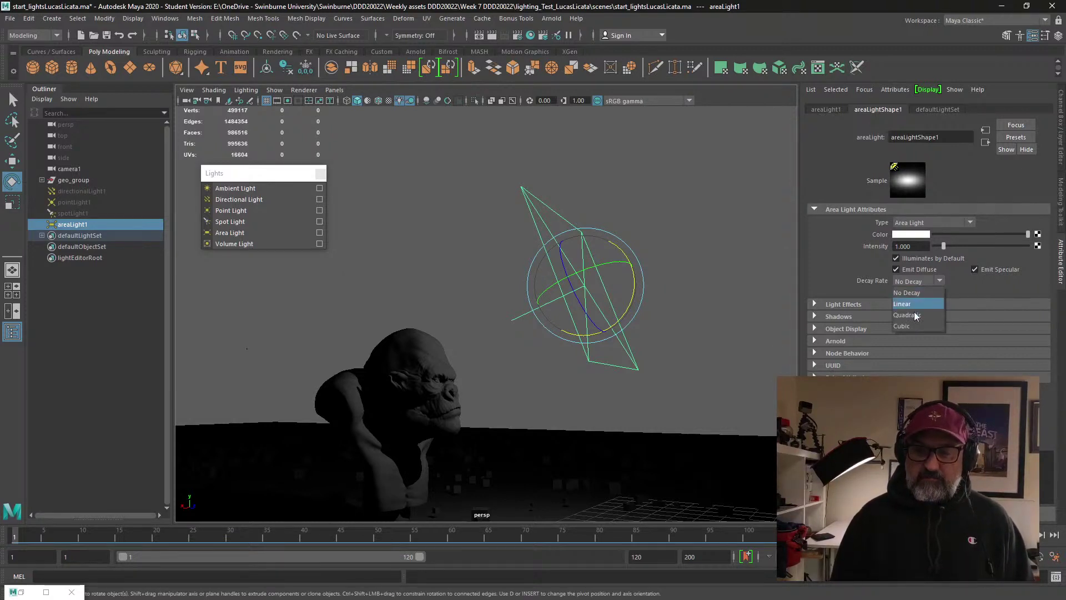
# Step: Try the Quadratic and Linear decay rates on the area light, and return it to No Decay
pyautogui.click(916, 315)
pyautogui.keyDown('alt'); pyautogui.moveTo(694, 401); pyautogui.dragTo(560, 387); pyautogui.keyUp('alt')
pyautogui.click(934, 281)
pyautogui.click(920, 303)
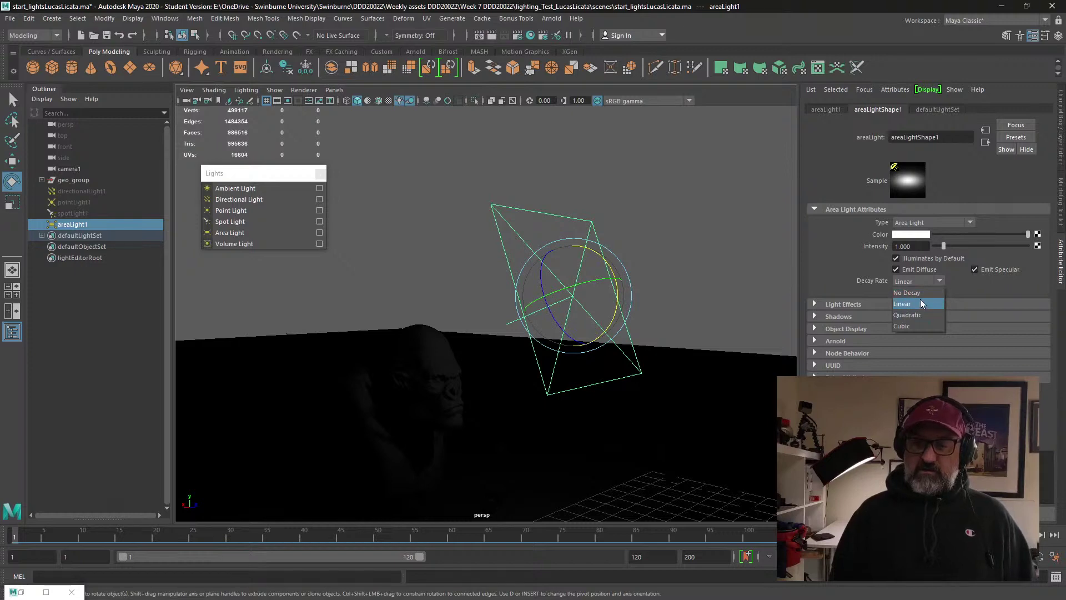
pyautogui.click(921, 293)
pyautogui.keyDown('alt'); pyautogui.moveTo(676, 374); pyautogui.dragTo(744, 347); pyautogui.keyUp('alt')
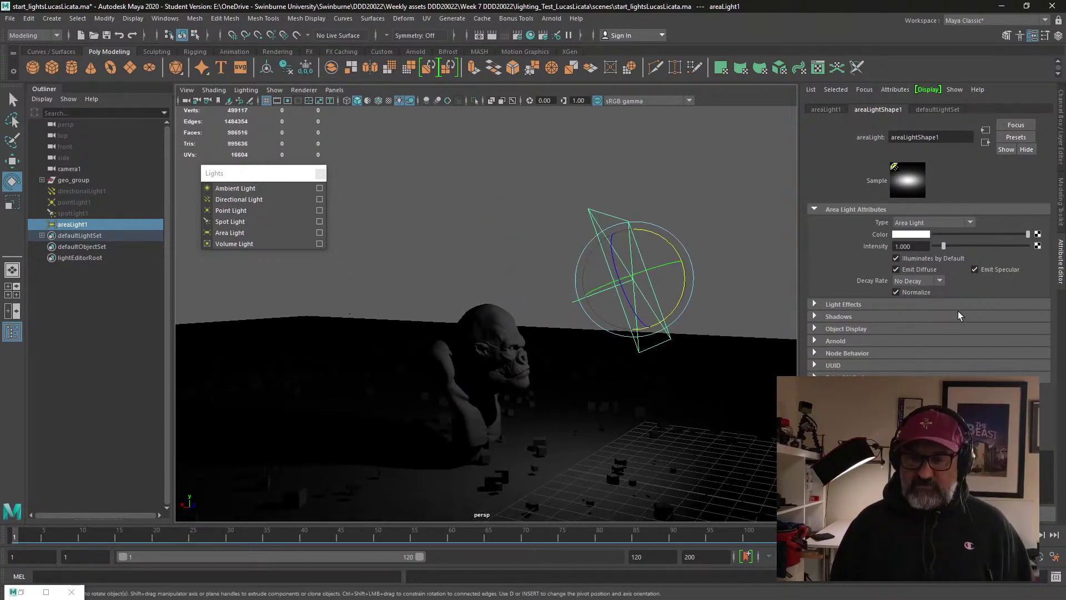
# Step: Turn off Normalize for the area light and view its brightness across the bust and floor
pyautogui.keyDown('alt'); pyautogui.moveTo(618, 447); pyautogui.dragTo(627, 362); pyautogui.keyUp('alt')
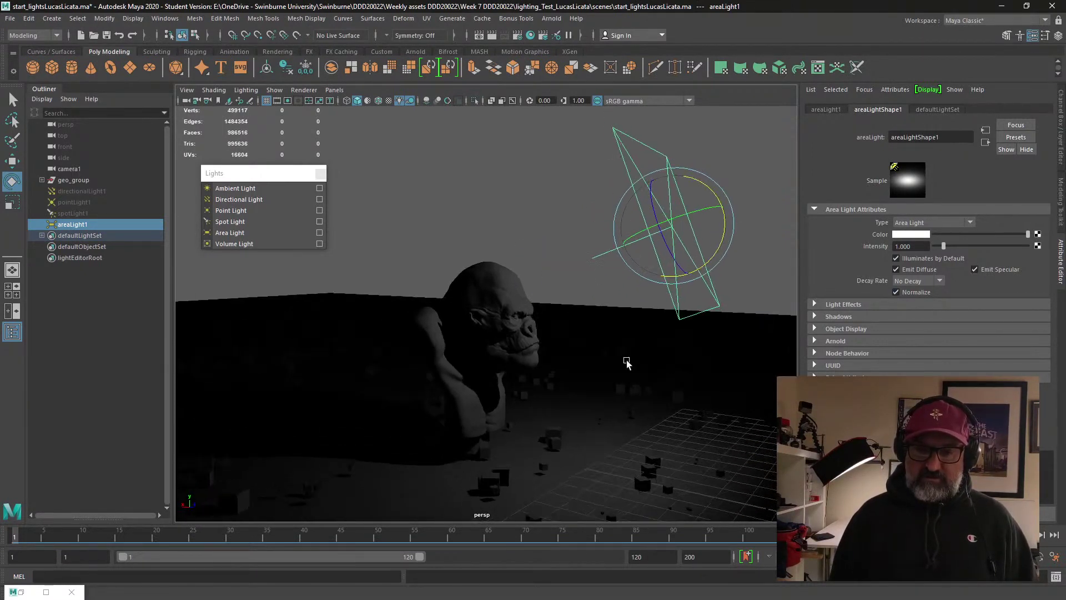
pyautogui.click(896, 292)
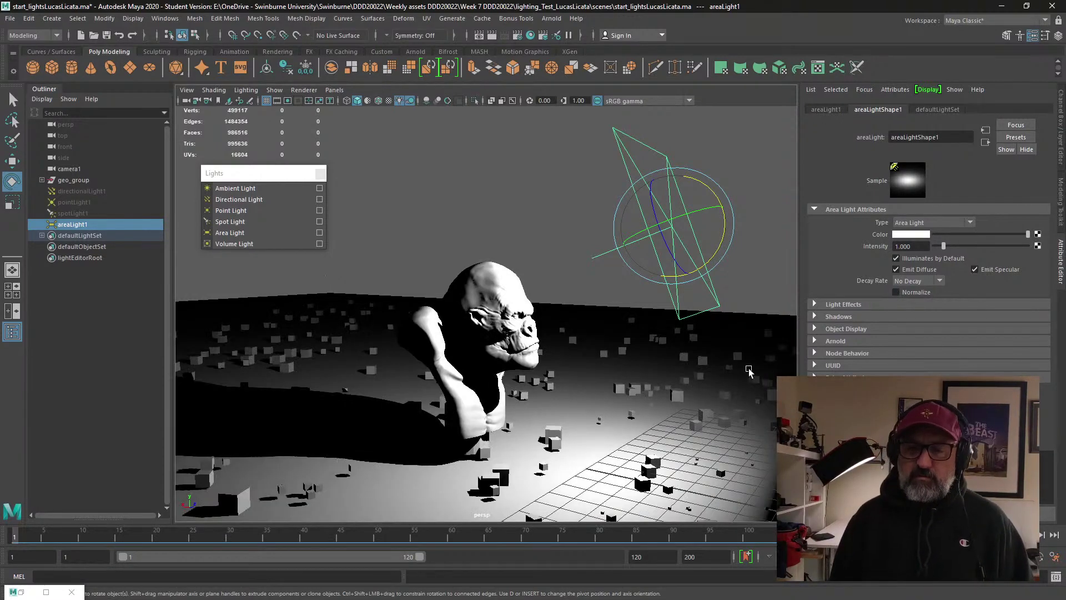
pyautogui.keyDown('alt'); pyautogui.moveTo(744, 350); pyautogui.dragTo(295, 300); pyautogui.keyUp('alt')
# Step: Scale the area light down to compare how its size affects the brightness on the bust
pyautogui.click(12, 201)
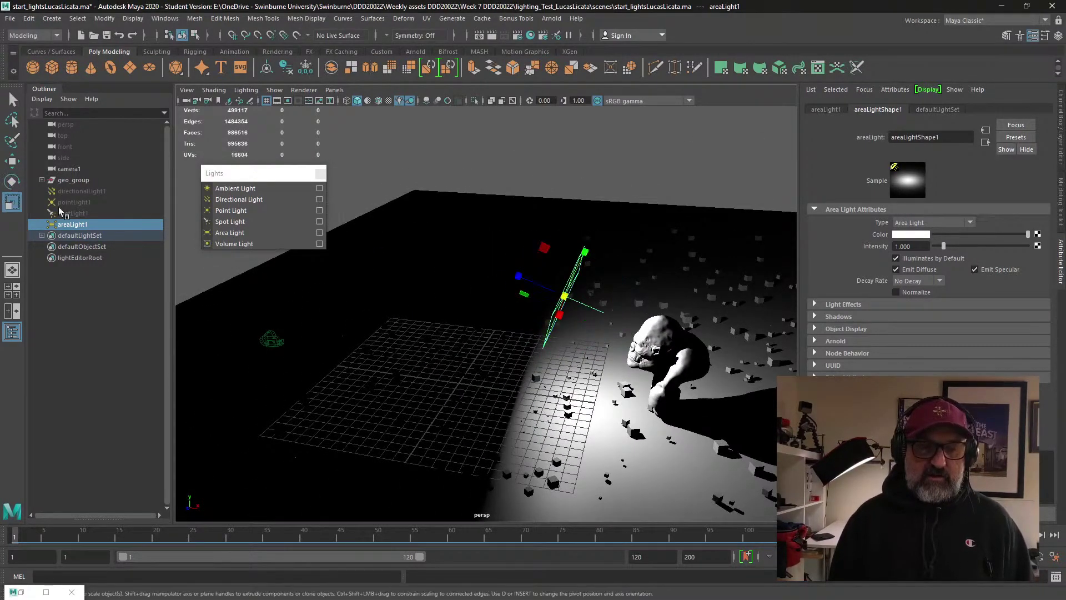
pyautogui.moveTo(563, 295); pyautogui.dragTo(520, 377)
pyautogui.moveTo(648, 288)
pyautogui.mouseDown()
pyautogui.moveTo(669, 289)
pyautogui.moveTo(629, 282)
pyautogui.mouseUp()
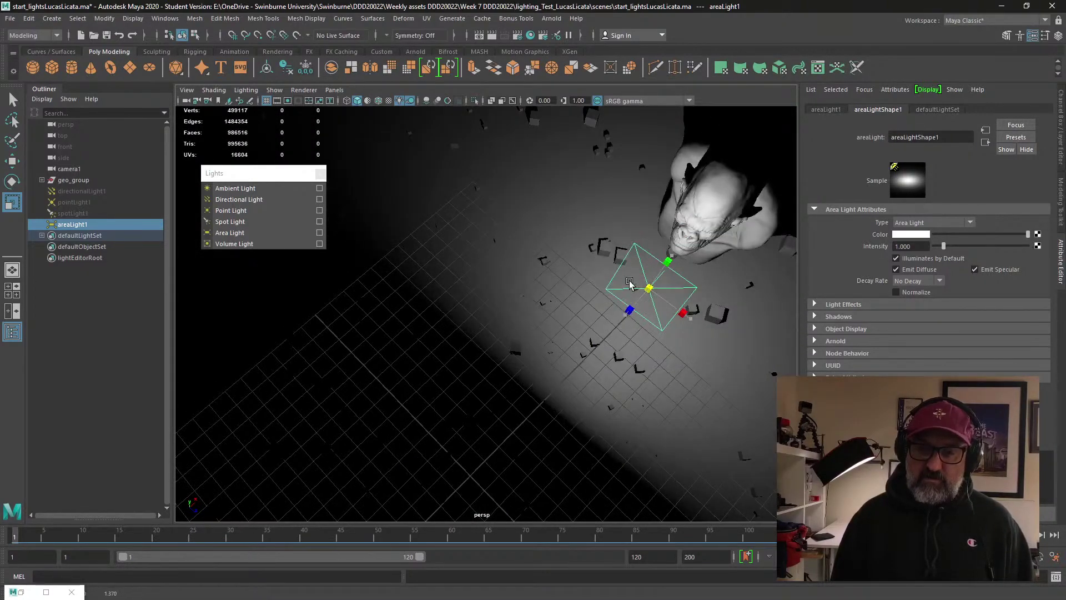
# Step: Set the area light's intensity to 1.265
pyautogui.keyDown('alt'); pyautogui.moveTo(597, 332); pyautogui.dragTo(578, 353); pyautogui.keyUp('alt')
pyautogui.moveTo(946, 245); pyautogui.dragTo(943, 250)
pyautogui.moveTo(945, 248); pyautogui.dragTo(946, 252)
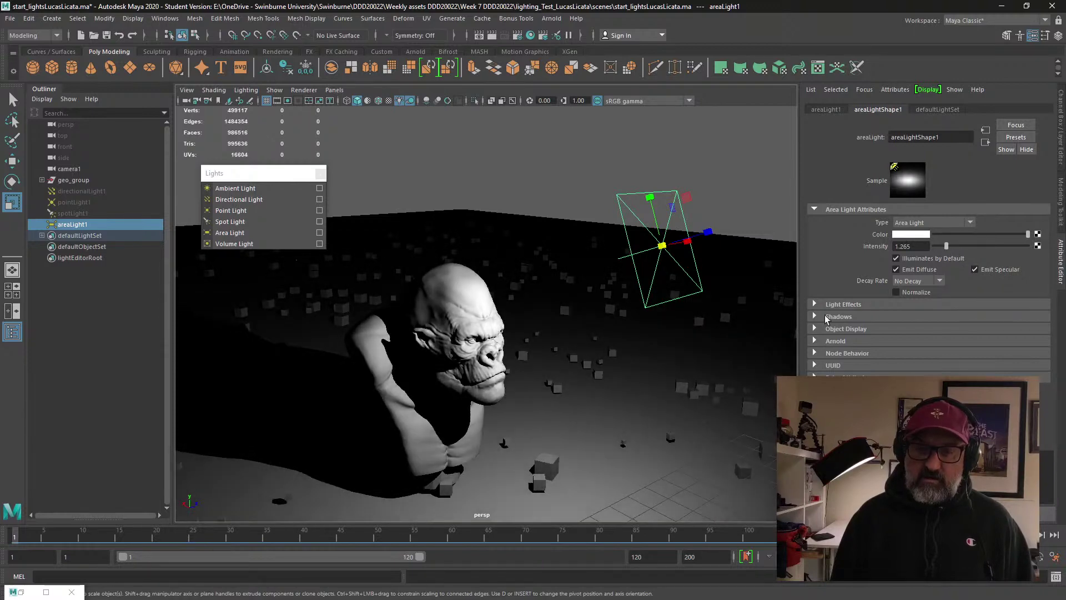
# Step: Enlarge the area light in front of the bust to brighten the gorilla and the floor
pyautogui.keyDown('alt'); pyautogui.moveTo(641, 344); pyautogui.dragTo(595, 383); pyautogui.keyUp('alt')
pyautogui.keyDown('alt'); pyautogui.moveTo(596, 384); pyautogui.dragTo(528, 374, button='right'); pyautogui.keyUp('alt')
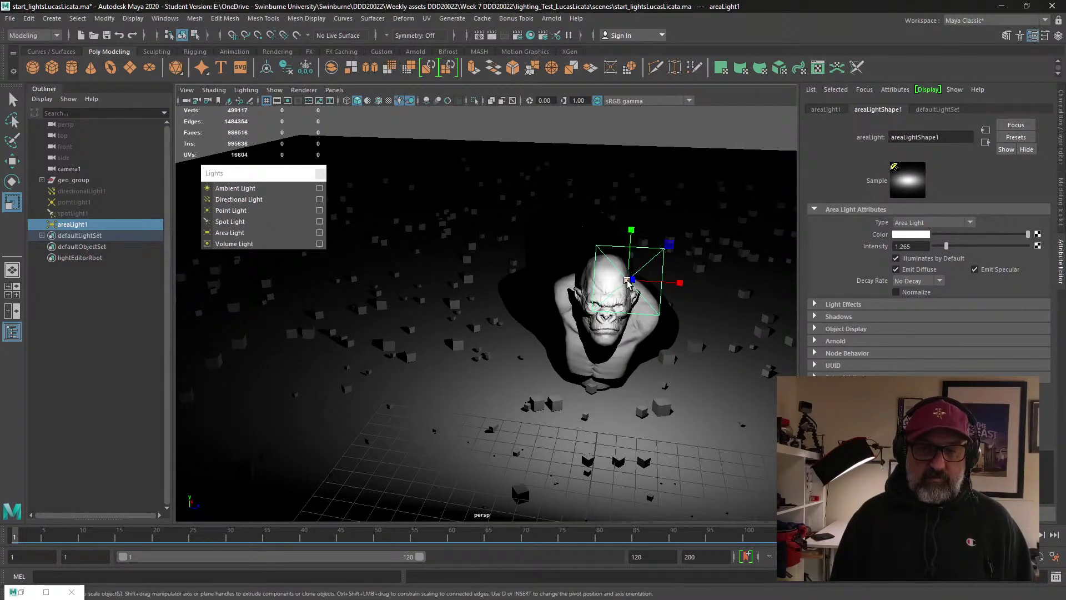
pyautogui.keyDown('alt'); pyautogui.moveTo(627, 282); pyautogui.dragTo(3, 165); pyautogui.keyUp('alt')
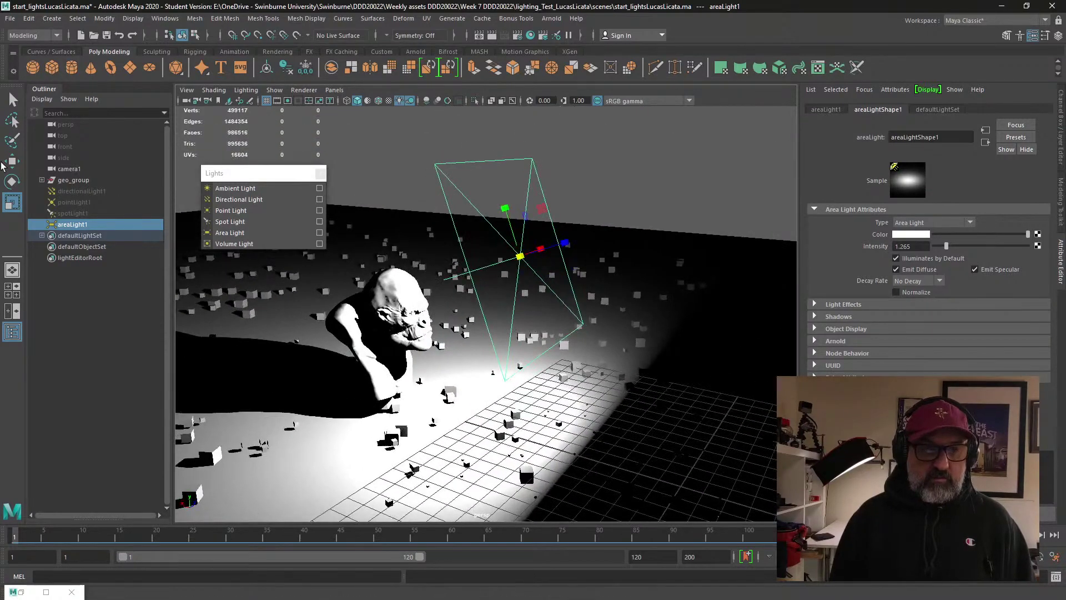
# Step: Set the Move tool's axis orientation to Component for the area light
pyautogui.click(10, 161)
pyautogui.keyDown('alt'); pyautogui.moveTo(558, 240); pyautogui.dragTo(606, 279); pyautogui.keyUp('alt')
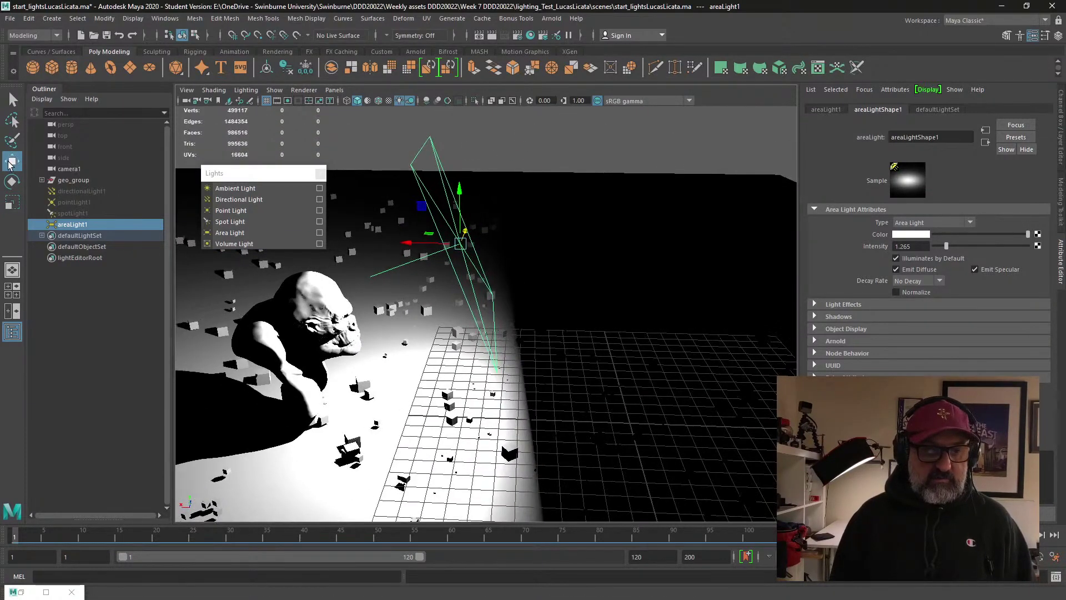
pyautogui.doubleClick(11, 162)
pyautogui.click(226, 151)
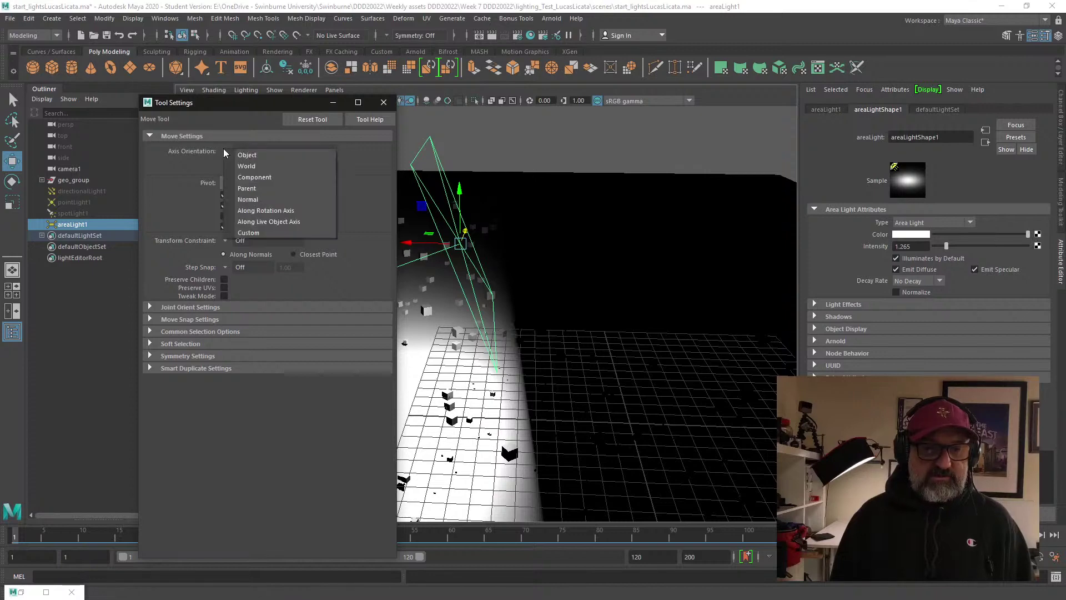
pyautogui.click(282, 177)
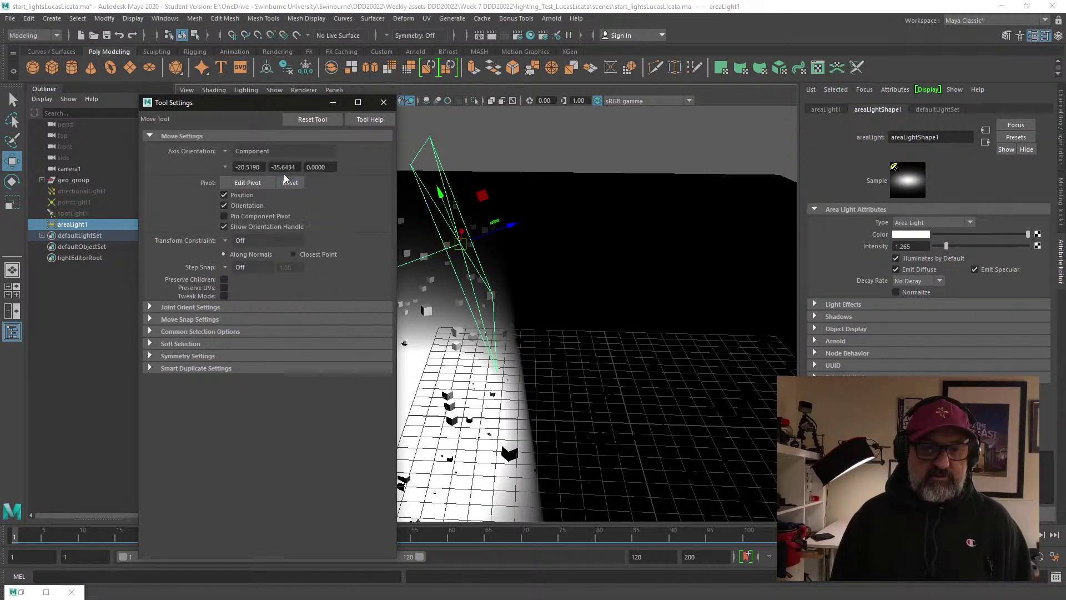
pyautogui.click(384, 103)
# Step: Move the area light farther away in front of the bust and set its intensity to 0.482
pyautogui.moveTo(514, 225); pyautogui.dragTo(689, 201)
pyautogui.scroll(-4, 523, 388)
pyautogui.keyDown('alt'); pyautogui.moveTo(524, 388); pyautogui.dragTo(425, 402); pyautogui.keyUp('alt')
pyautogui.scroll(3, 444, 395)
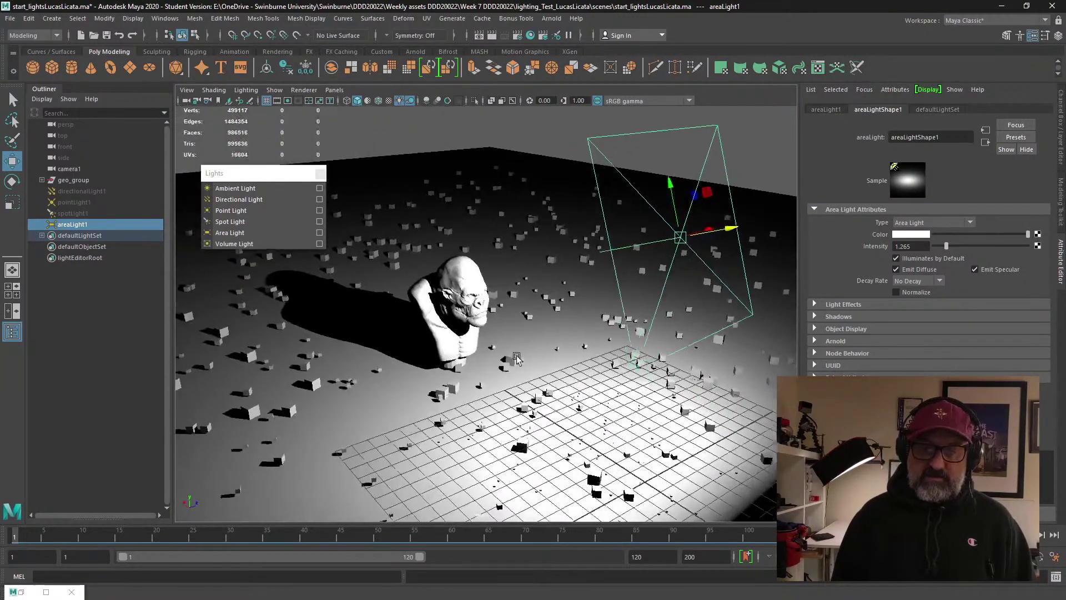
pyautogui.moveTo(946, 245); pyautogui.dragTo(938, 247)
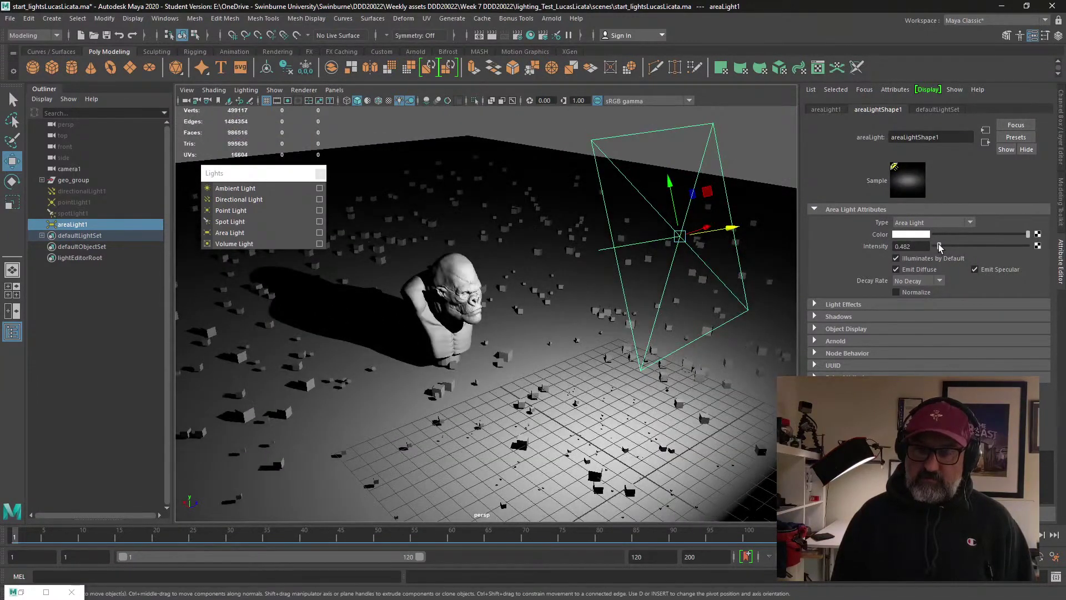
pyautogui.keyDown('alt'); pyautogui.moveTo(721, 322); pyautogui.dragTo(717, 356); pyautogui.keyUp('alt')
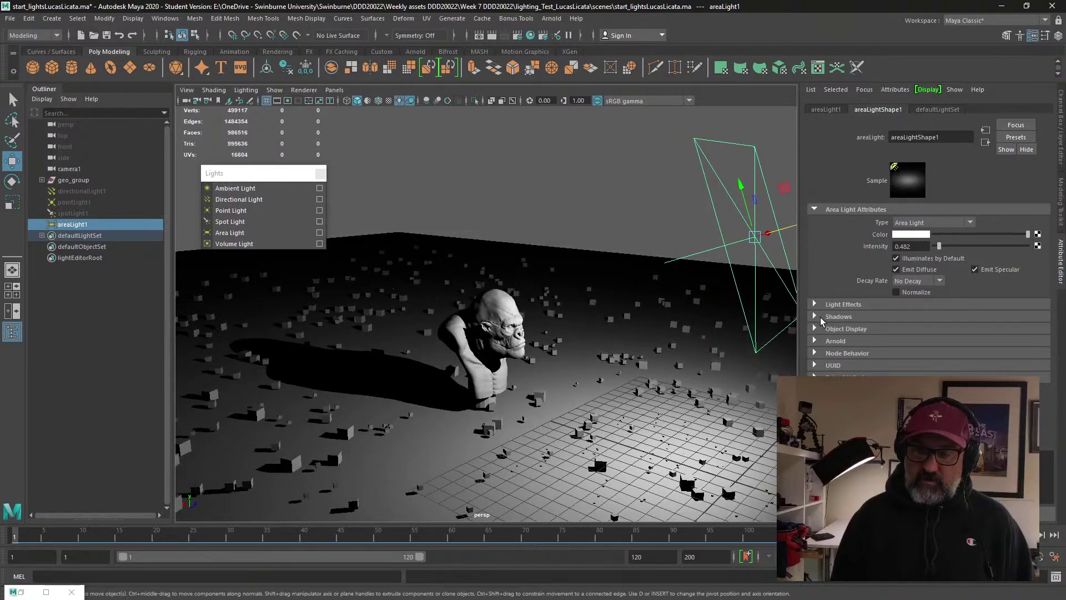
# Step: Set the area light's depth map shadow resolution to 8192
pyautogui.click(820, 318)
pyautogui.scroll(-1, 908, 341)
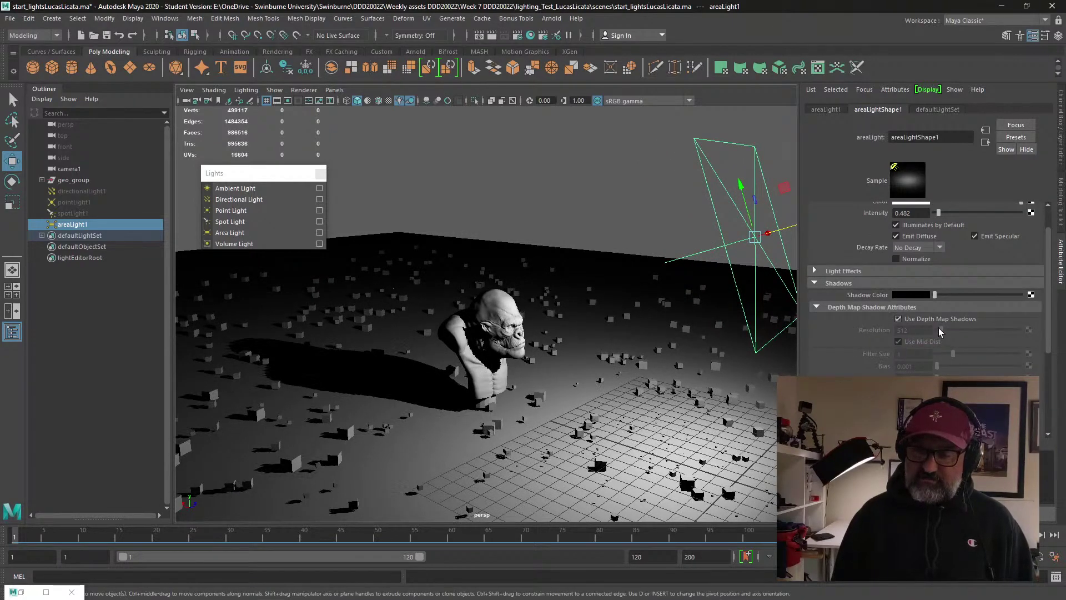
pyautogui.moveTo(993, 329); pyautogui.dragTo(1064, 328)
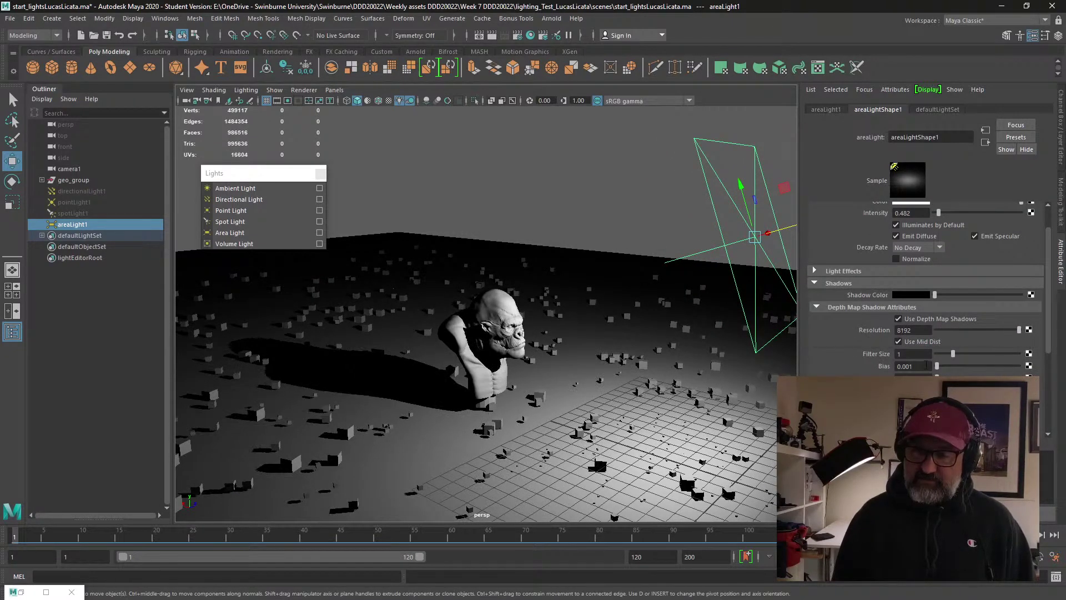
# Step: Swing the area light around horizontally and shift it sideways so it lights the gorilla from the front side
pyautogui.keyDown('alt'); pyautogui.moveTo(569, 426); pyautogui.dragTo(297, 295); pyautogui.keyUp('alt')
pyautogui.click(11, 180)
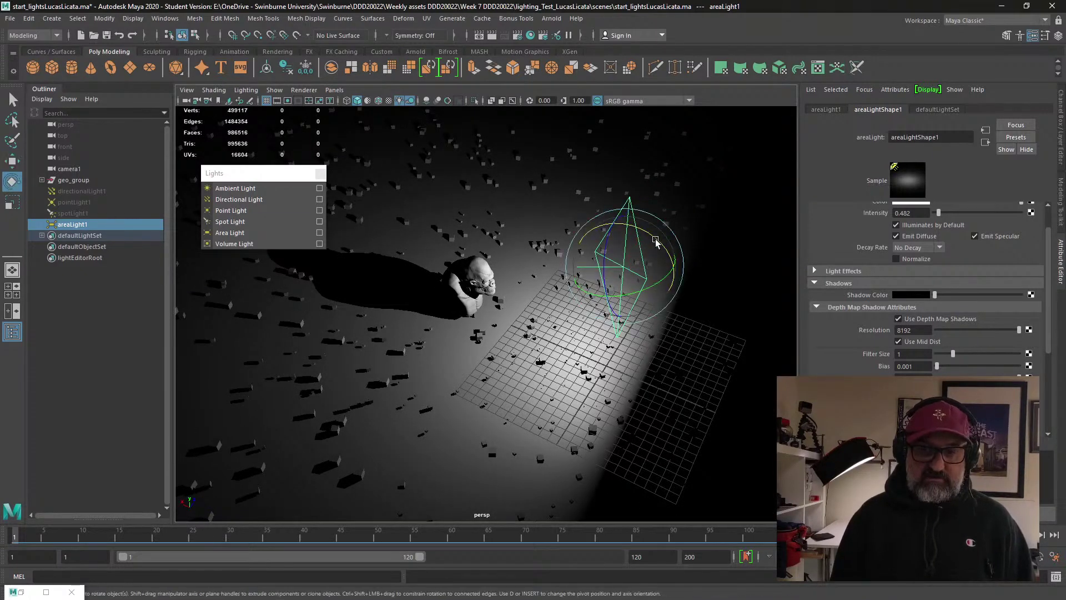
pyautogui.moveTo(655, 232); pyautogui.dragTo(516, 239)
pyautogui.press('w')
pyautogui.keyDown('alt'); pyautogui.moveTo(452, 337); pyautogui.dragTo(578, 426); pyautogui.keyUp('alt')
pyautogui.moveTo(549, 257); pyautogui.dragTo(687, 282)
# Step: Rotate the area light to angle it down towards the gorilla bust
pyautogui.click(13, 181)
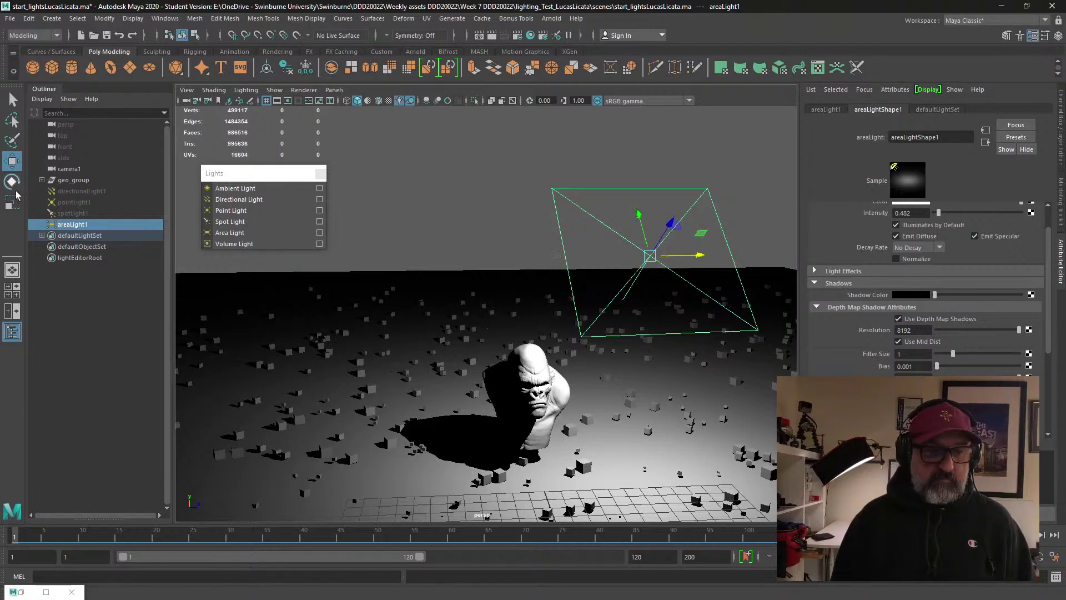
pyautogui.moveTo(643, 231); pyautogui.dragTo(668, 338)
pyautogui.keyDown('alt'); pyautogui.moveTo(661, 342); pyautogui.dragTo(619, 390, button='right'); pyautogui.keyUp('alt')
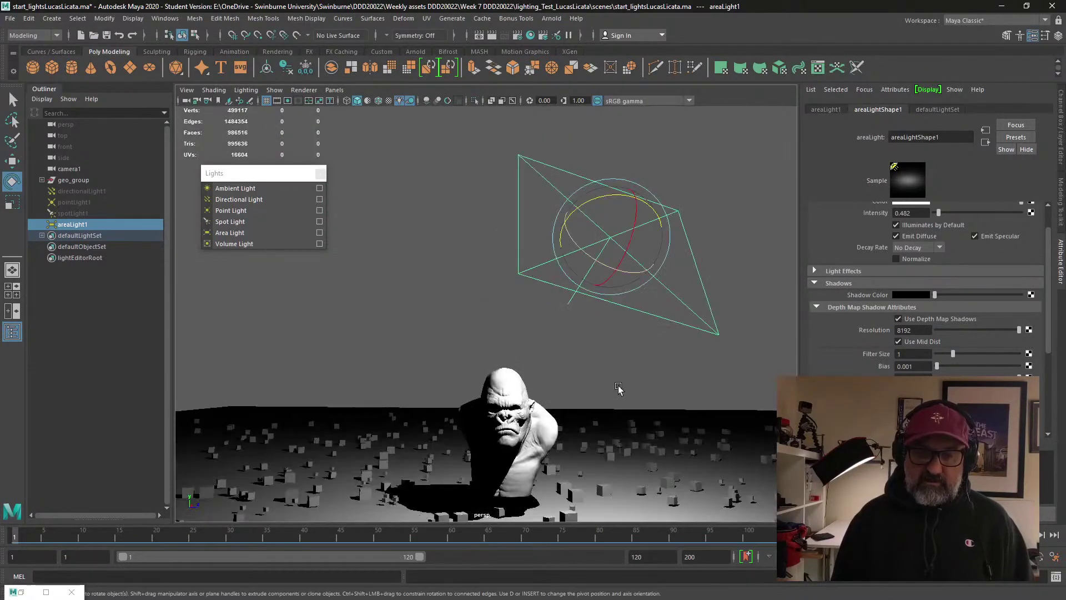
# Step: Set the area light's intensity to 0.195 while framing the gorilla's face and shoulders
pyautogui.keyDown('alt'); pyautogui.moveTo(618, 390); pyautogui.dragTo(615, 309, button='middle'); pyautogui.keyUp('alt')
pyautogui.keyDown('alt'); pyautogui.moveTo(583, 339); pyautogui.dragTo(554, 432, button='right'); pyautogui.keyUp('alt')
pyautogui.keyDown('alt'); pyautogui.moveTo(554, 422); pyautogui.dragTo(518, 374, button='middle'); pyautogui.keyUp('alt')
pyautogui.keyDown('alt'); pyautogui.moveTo(518, 374); pyautogui.dragTo(506, 348); pyautogui.keyUp('alt')
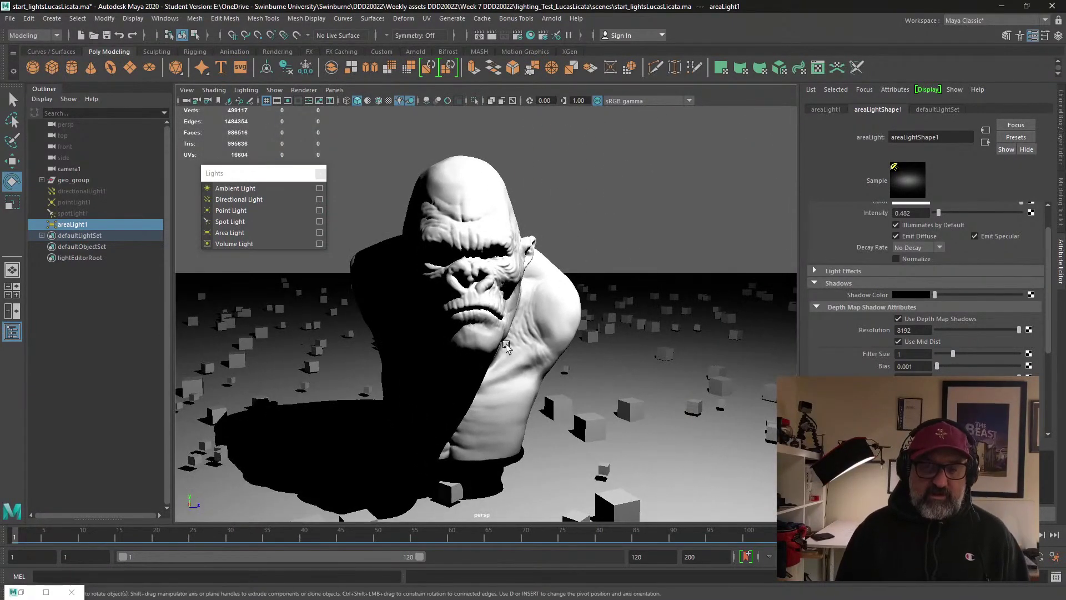
pyautogui.scroll(2, 1000, 322)
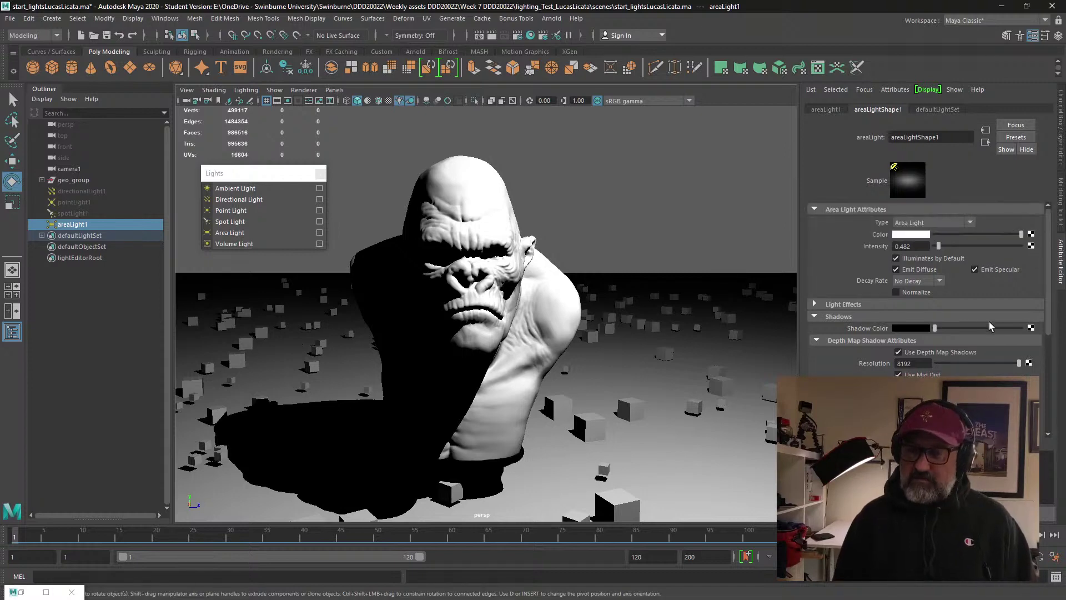
pyautogui.moveTo(937, 246); pyautogui.dragTo(937, 246)
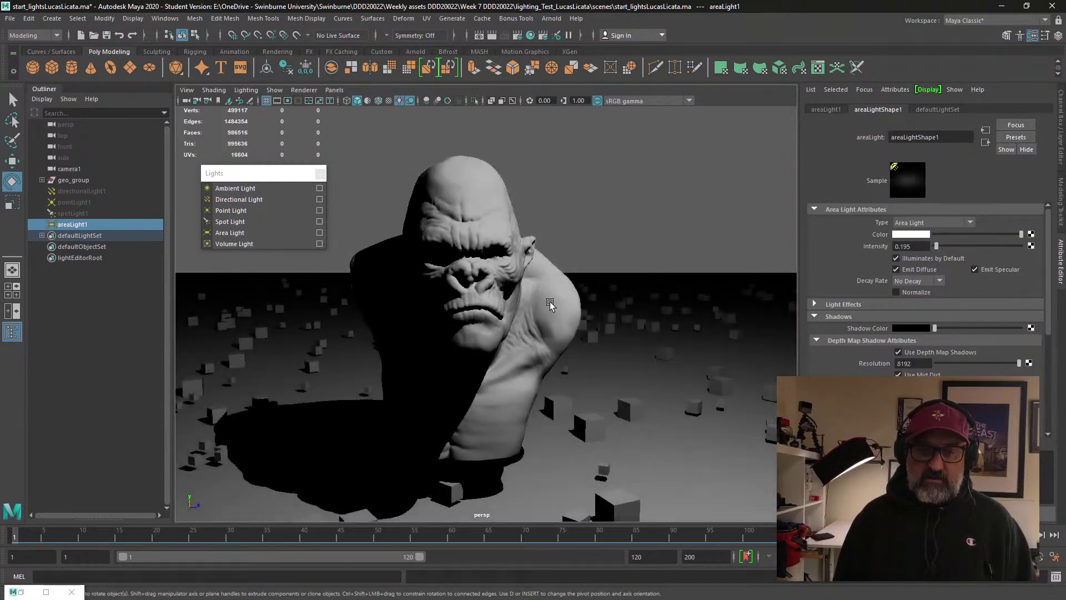
# Step: Unhide pointLight1 so it lights the shadowed side of the gorilla bust
pyautogui.click(92, 202)
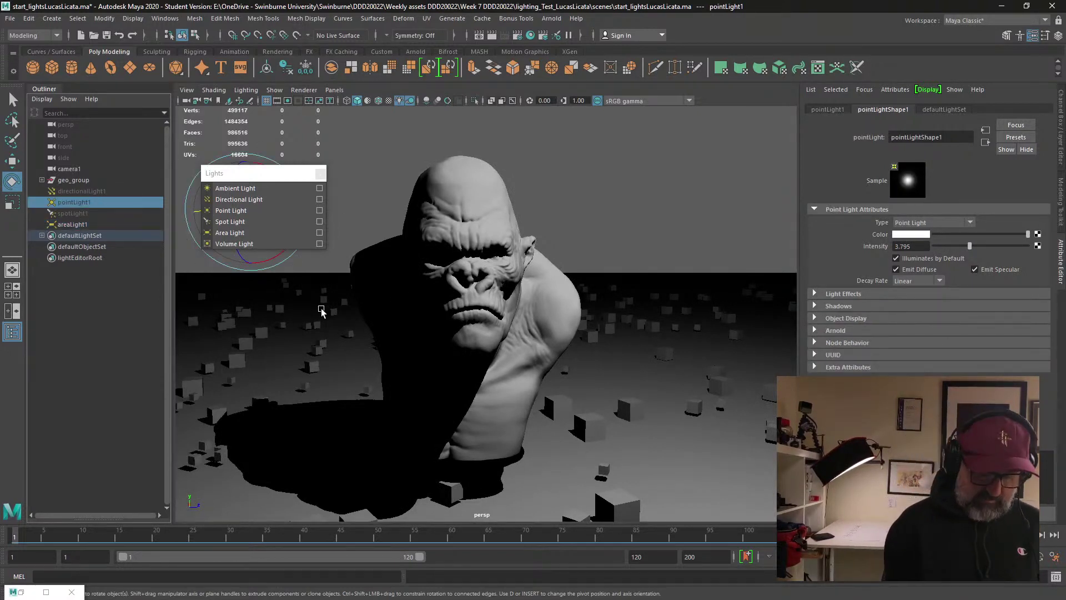
pyautogui.hotkey('shift', 'h')
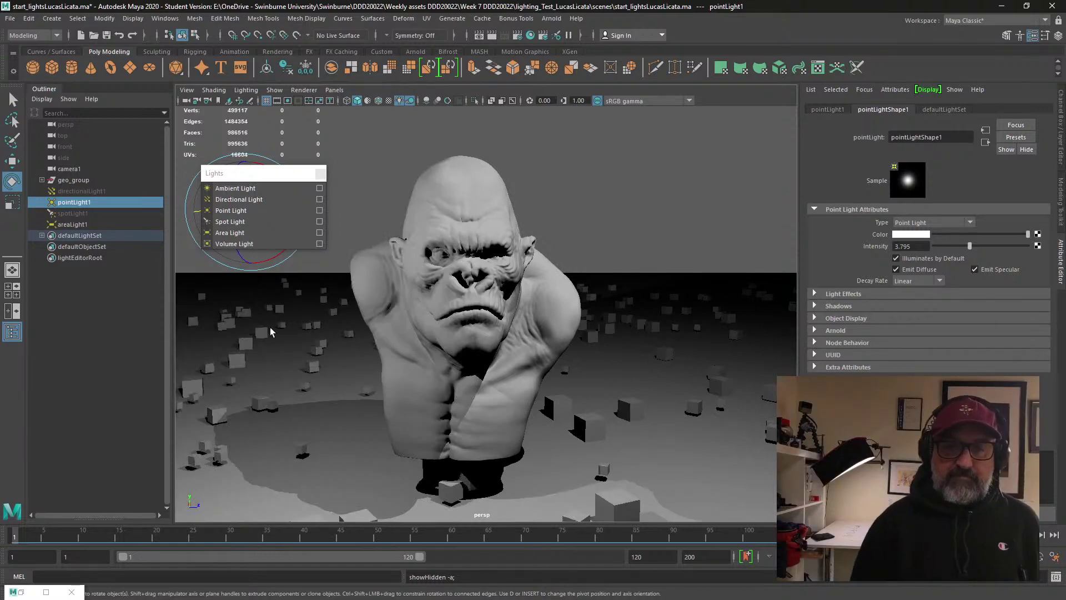
pyautogui.scroll(-5, 268, 331)
pyautogui.keyDown('alt'); pyautogui.moveTo(457, 297); pyautogui.dragTo(455, 334); pyautogui.keyUp('alt')
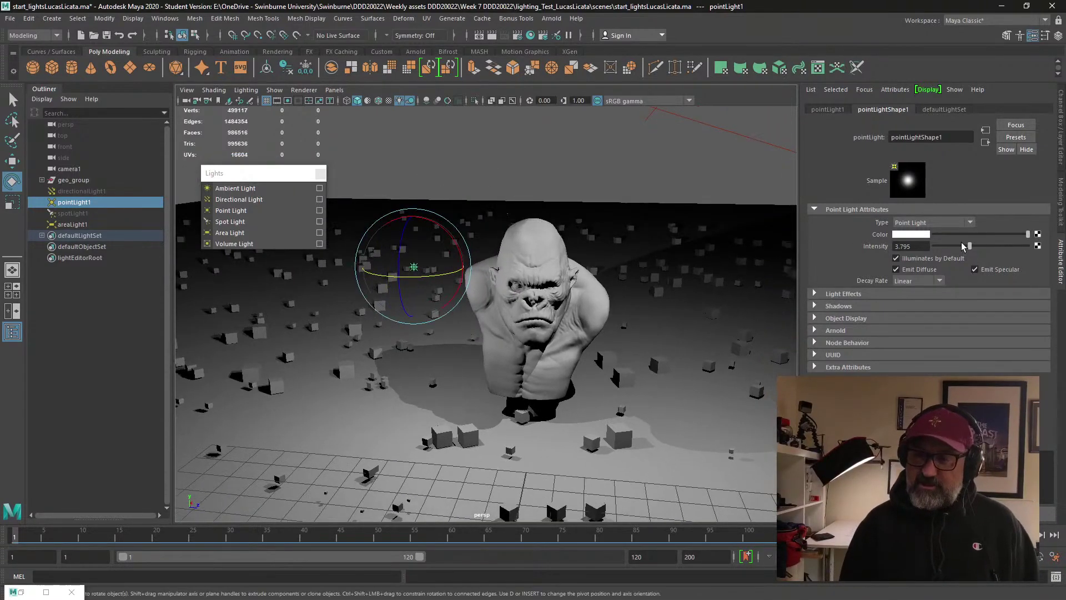
# Step: Set pointLight1's intensity to 0.602 and check the softened light on the gorilla's face
pyautogui.moveTo(968, 246); pyautogui.dragTo(940, 247)
pyautogui.scroll(5, 555, 322)
pyautogui.keyDown('alt'); pyautogui.moveTo(555, 325); pyautogui.dragTo(555, 278); pyautogui.keyUp('alt')
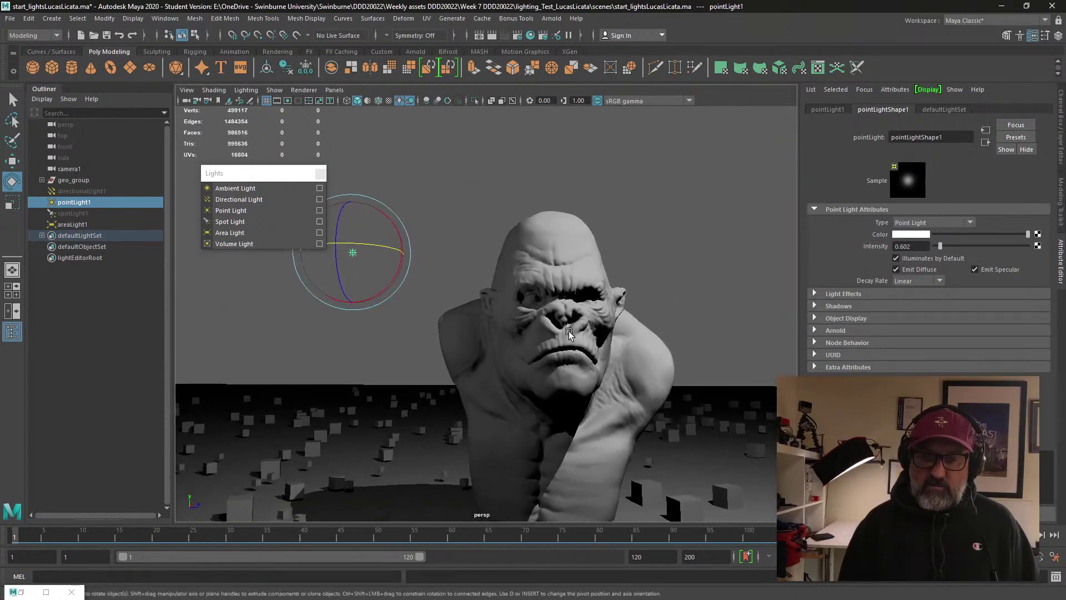
pyautogui.keyDown('alt'); pyautogui.moveTo(555, 277); pyautogui.dragTo(476, 283, button='middle'); pyautogui.keyUp('alt')
pyautogui.scroll(-4, 468, 338)
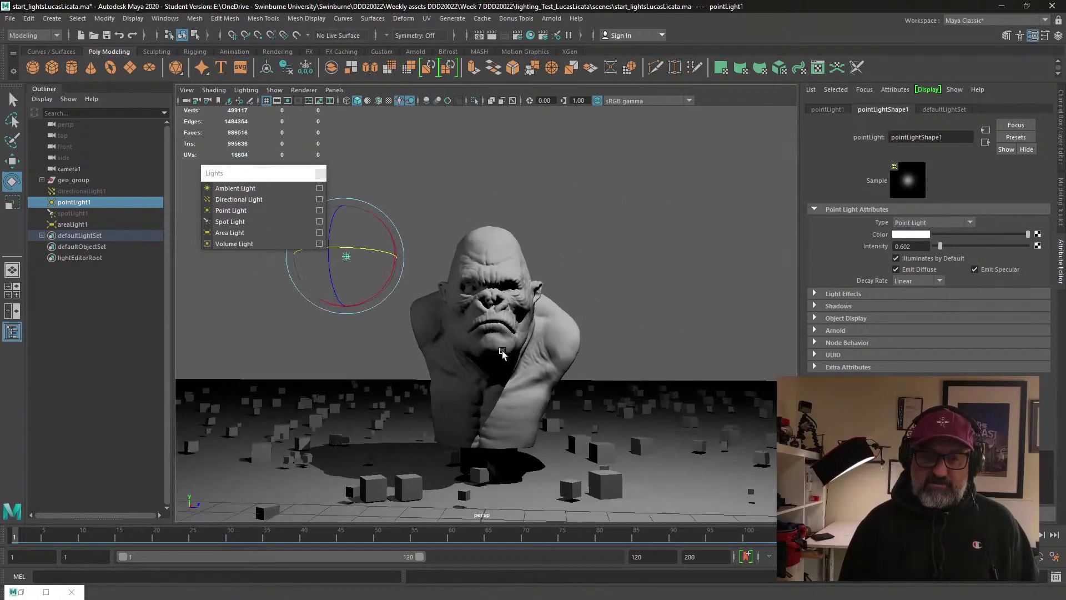
# Step: Move pointLight1 slightly lower beside the gorilla's shoulder
pyautogui.keyDown('alt'); pyautogui.moveTo(501, 351); pyautogui.dragTo(518, 363); pyautogui.keyUp('alt')
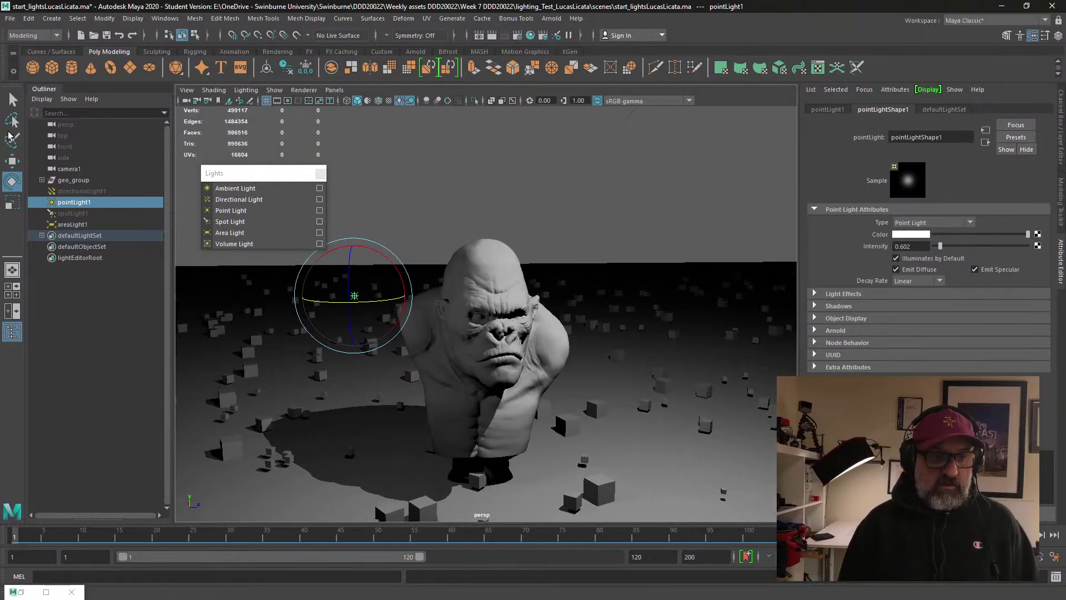
pyautogui.click(12, 160)
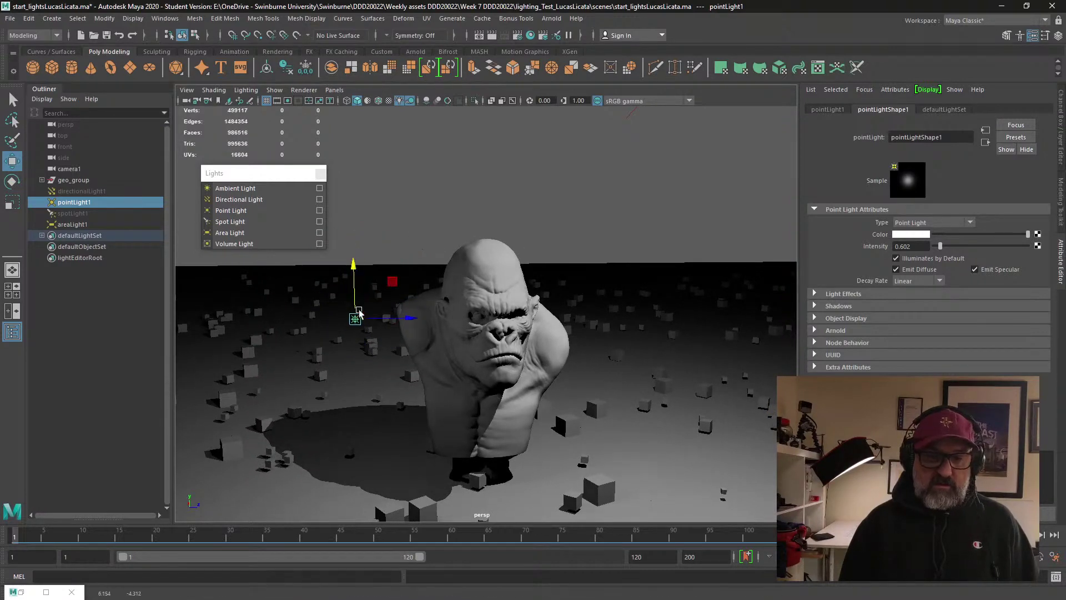
pyautogui.moveTo(364, 319)
pyautogui.keyDown('alt'); pyautogui.mouseDown()
pyautogui.moveTo(549, 358)
pyautogui.moveTo(438, 281)
pyautogui.moveTo(428, 245)
pyautogui.moveTo(602, 256)
pyautogui.moveTo(549, 262)
pyautogui.moveTo(486, 312)
pyautogui.moveTo(431, 306)
pyautogui.moveTo(583, 315)
pyautogui.mouseUp(); pyautogui.keyUp('alt')
# Step: Add a second point light behind the gorilla's shoulder and set its intensity to 3.614
pyautogui.moveTo(940, 246); pyautogui.dragTo(961, 246)
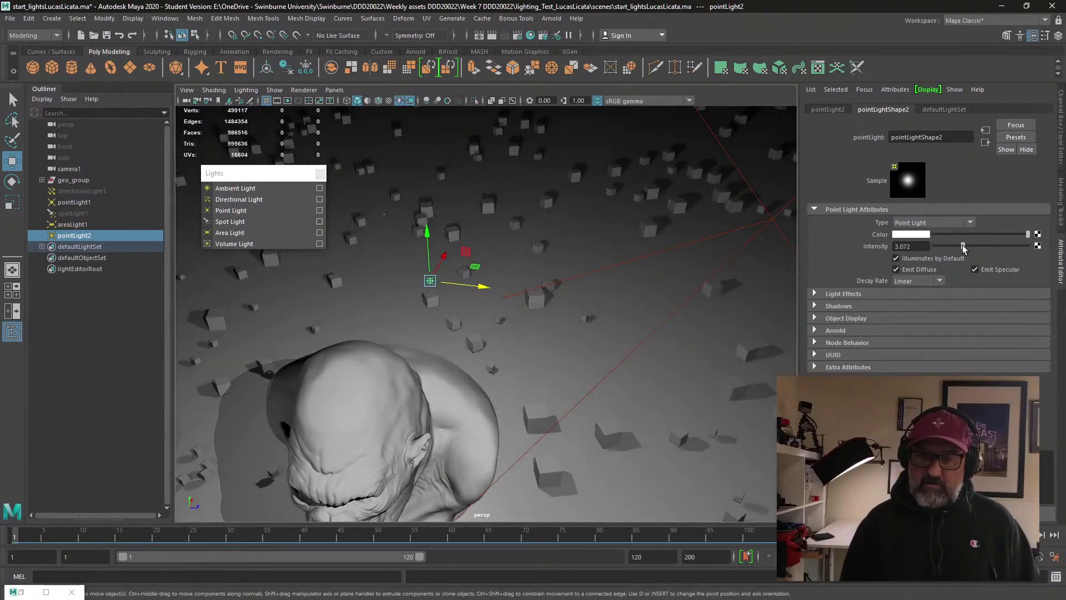
pyautogui.keyDown('alt'); pyautogui.moveTo(773, 271); pyautogui.dragTo(579, 349); pyautogui.keyUp('alt')
pyautogui.moveTo(369, 301); pyautogui.dragTo(530, 377)
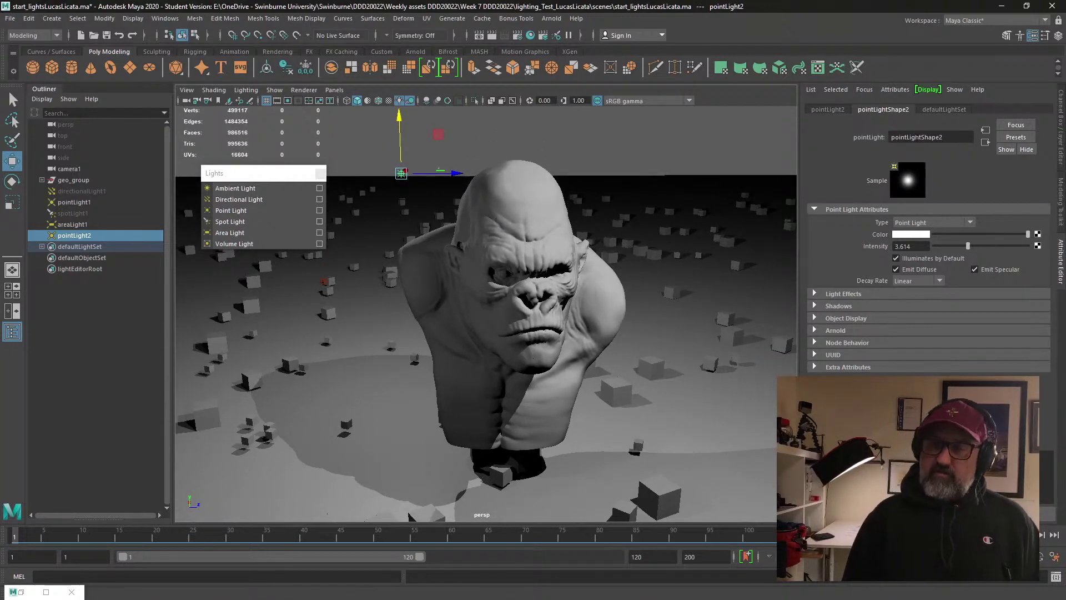
# Step: Rename the second point light's shape node to rim
pyautogui.doubleClick(957, 137)
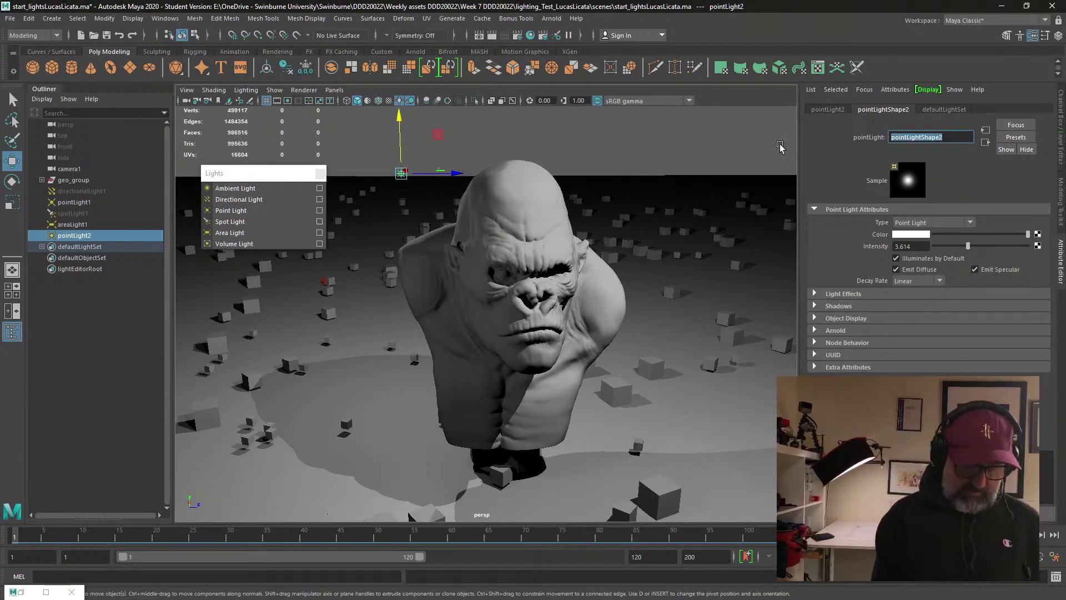
pyautogui.write('n')
pyautogui.write('im')
pyautogui.press('Return')
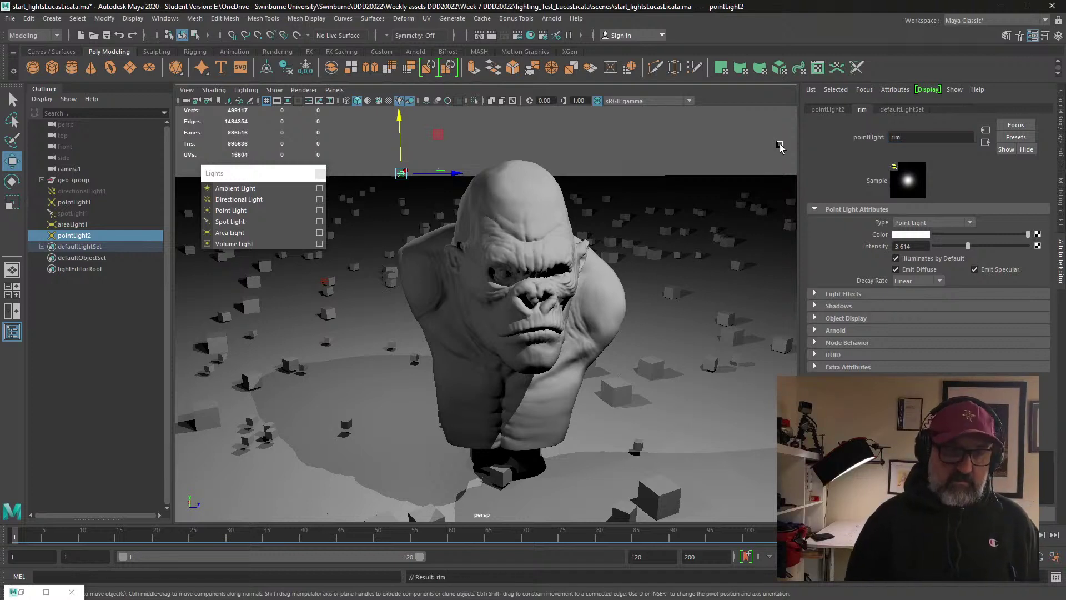
# Step: Rename the area light's shape node to key
pyautogui.click(93, 224)
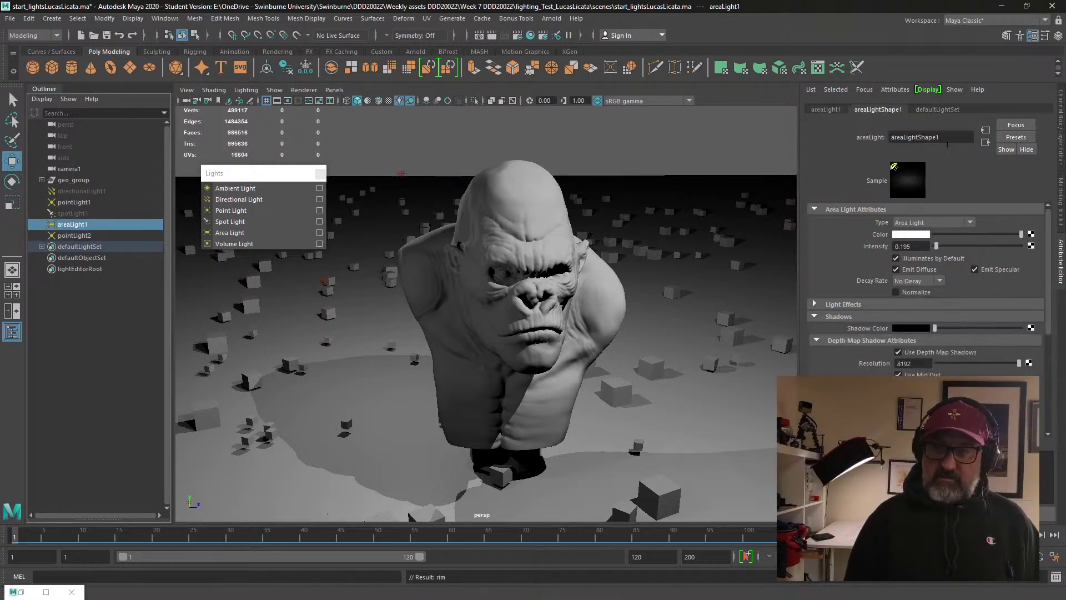
pyautogui.moveTo(948, 139); pyautogui.dragTo(809, 134)
pyautogui.write('key')
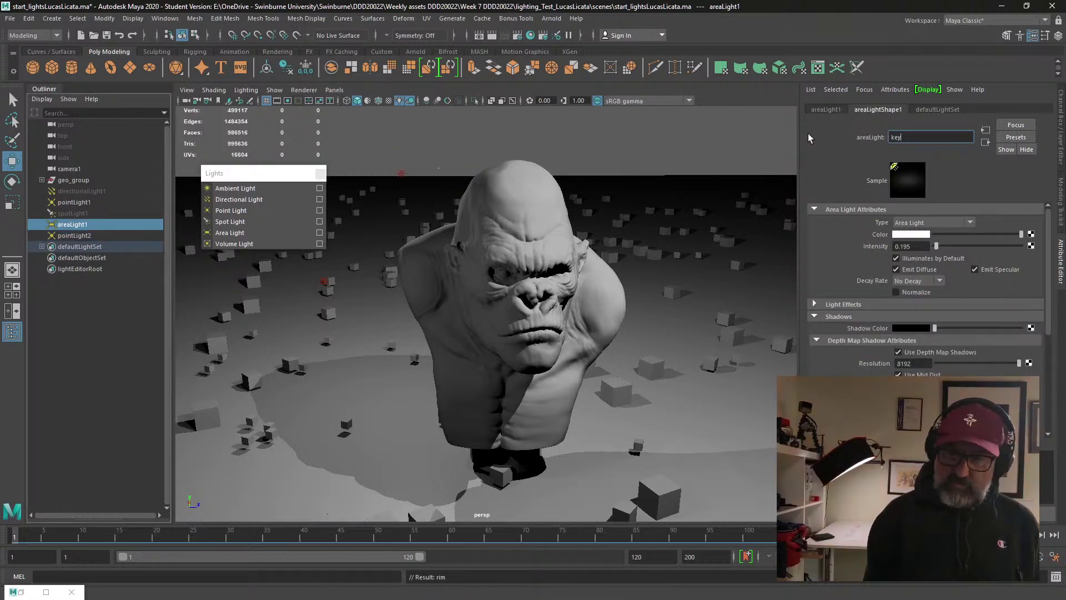
pyautogui.press('Return')
# Step: Rename pointLight1's shape node to fill
pyautogui.click(66, 202)
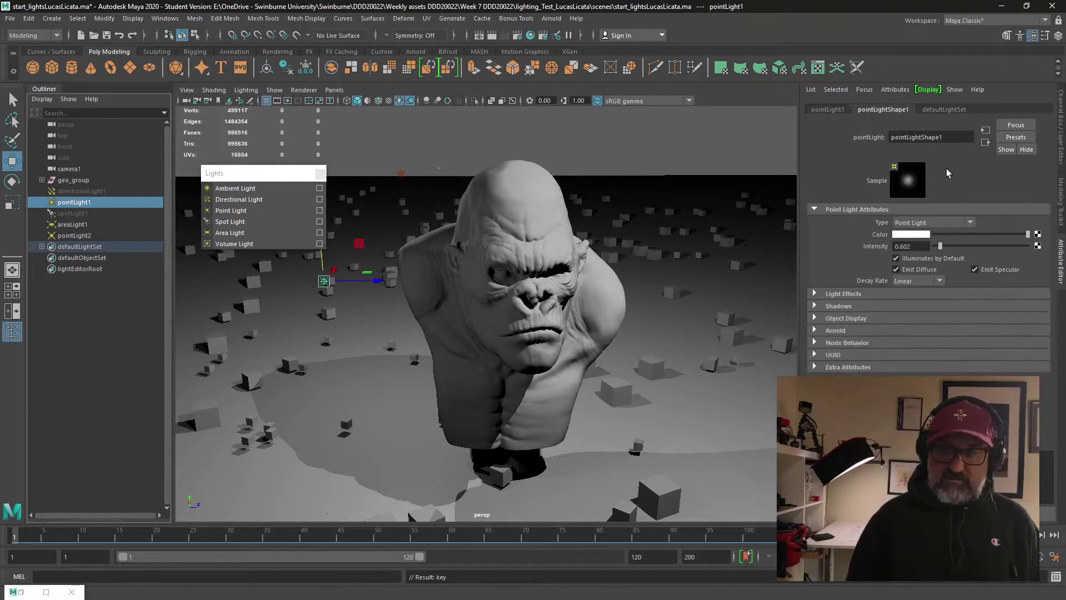
pyautogui.doubleClick(922, 138)
pyautogui.write('f')
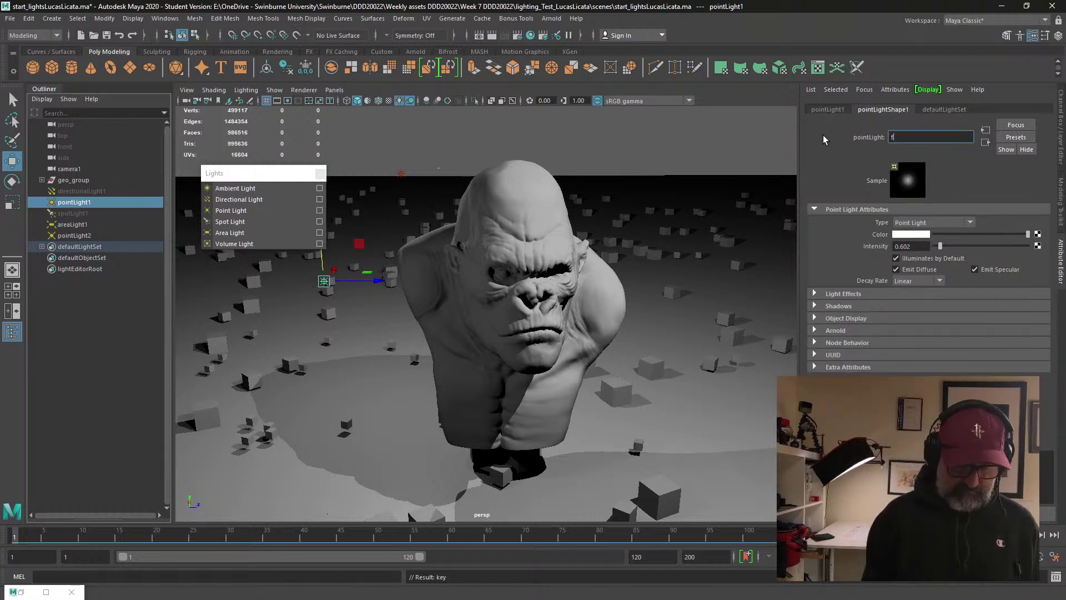
pyautogui.write('ill')
pyautogui.press('Return')
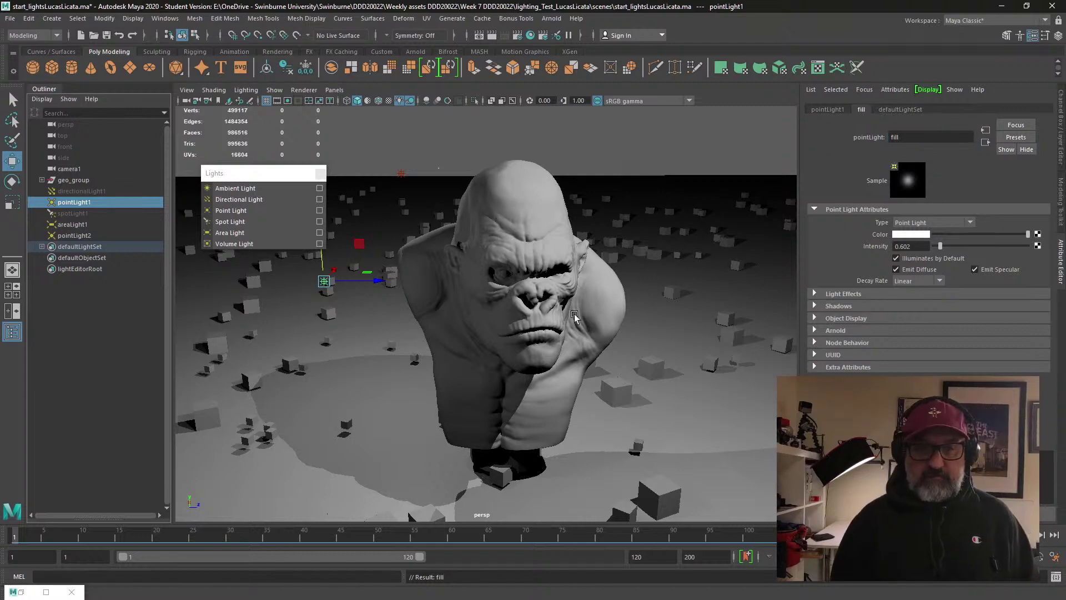
# Step: Open the Light Editor beside the gorilla view and toggle the rim light off and on to compare its effect
pyautogui.keyDown('alt'); pyautogui.moveTo(512, 332); pyautogui.dragTo(487, 346); pyautogui.keyUp('alt')
pyautogui.scroll(5, 487, 345)
pyautogui.keyDown('alt'); pyautogui.moveTo(498, 335); pyautogui.dragTo(511, 316, button='middle'); pyautogui.keyUp('alt')
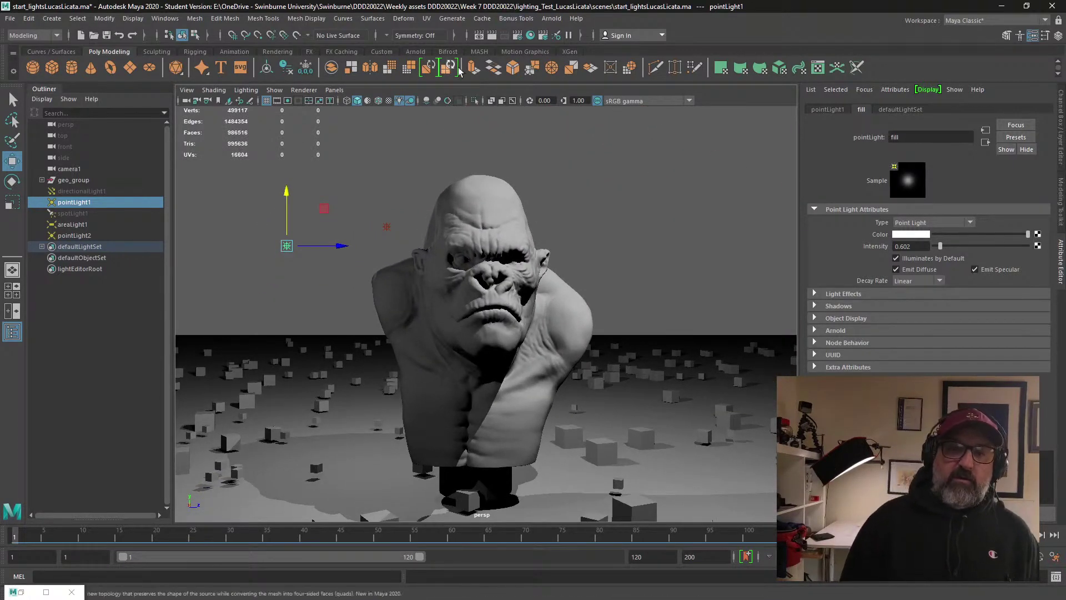
pyautogui.click(556, 36)
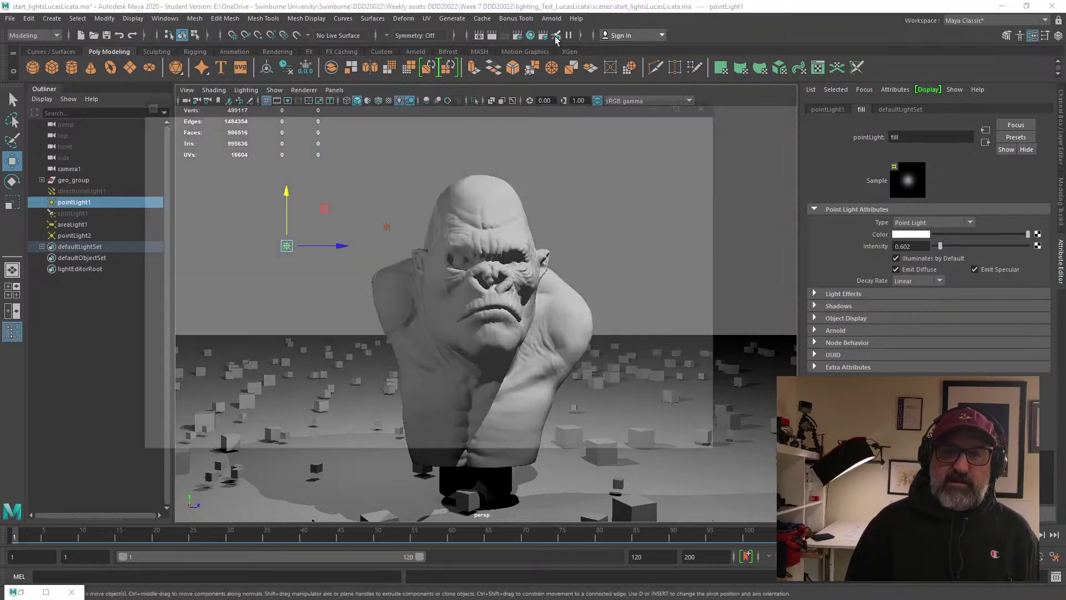
pyautogui.moveTo(442, 104); pyautogui.dragTo(649, 192)
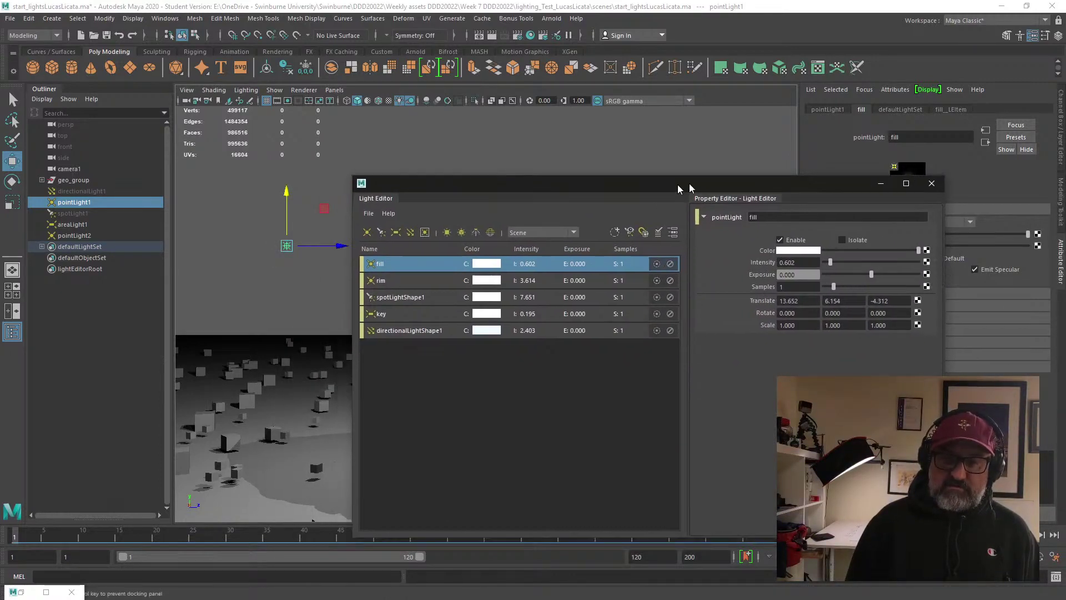
pyautogui.moveTo(657, 188); pyautogui.dragTo(838, 136)
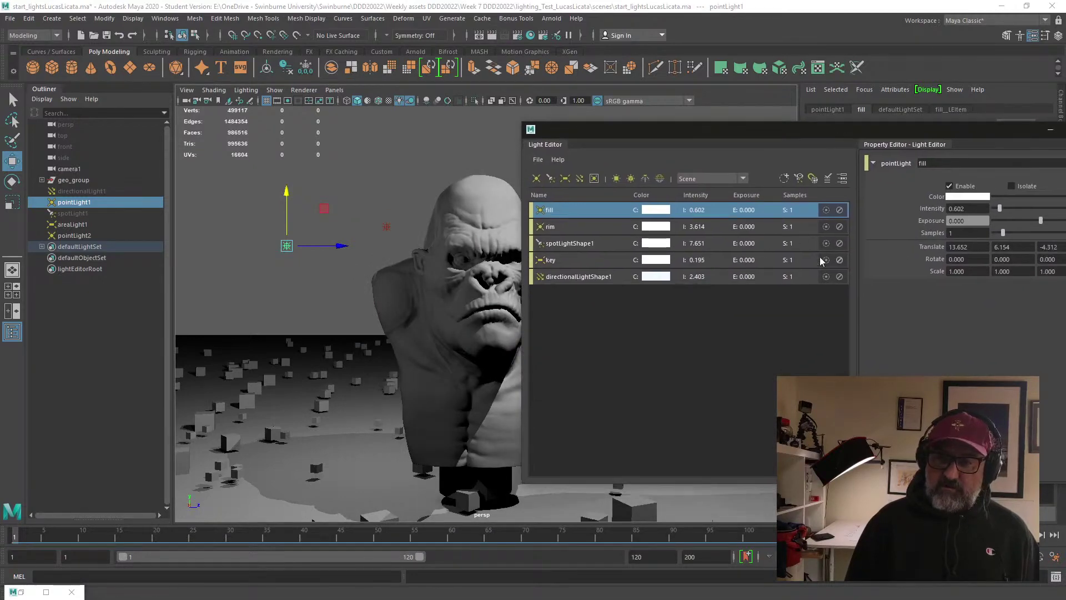
pyautogui.click(840, 226)
pyautogui.click(840, 227)
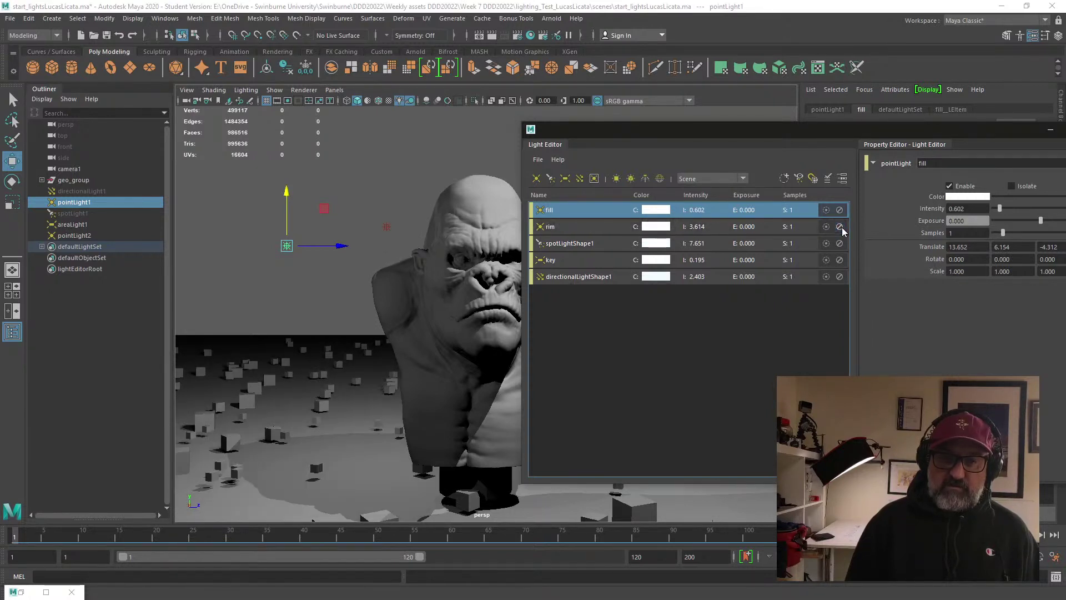
# Step: Raise the rim light's intensity to 8.084 and move it along X to 20.147 behind the gorilla bust
pyautogui.click(591, 226)
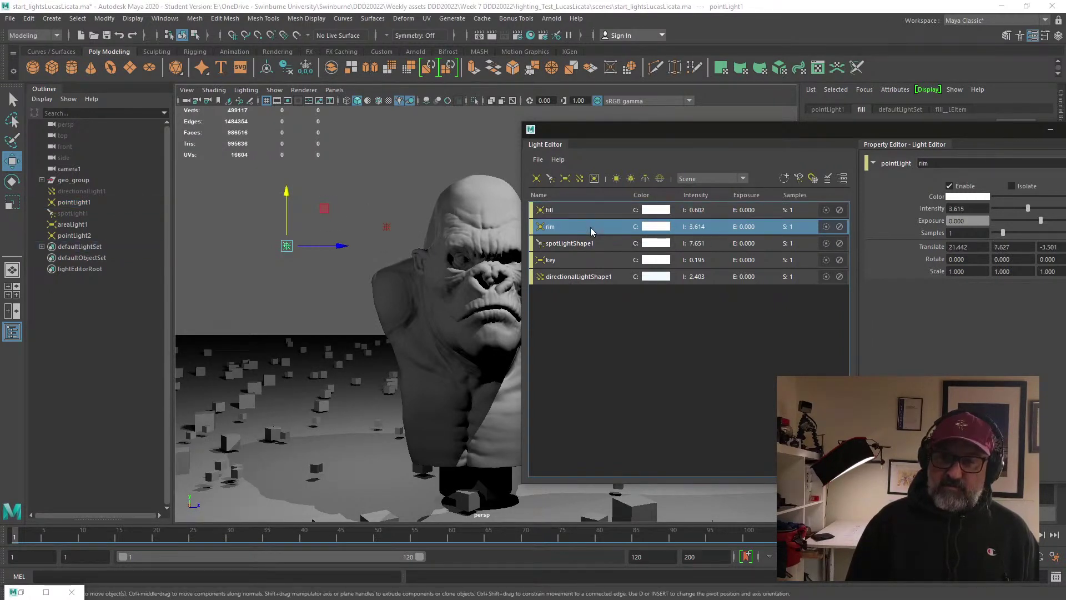
pyautogui.moveTo(884, 132); pyautogui.dragTo(603, 304)
pyautogui.moveTo(700, 380); pyautogui.dragTo(739, 386)
pyautogui.keyDown('alt'); pyautogui.moveTo(481, 235); pyautogui.dragTo(544, 190); pyautogui.keyUp('alt')
pyautogui.moveTo(471, 151); pyautogui.dragTo(487, 167)
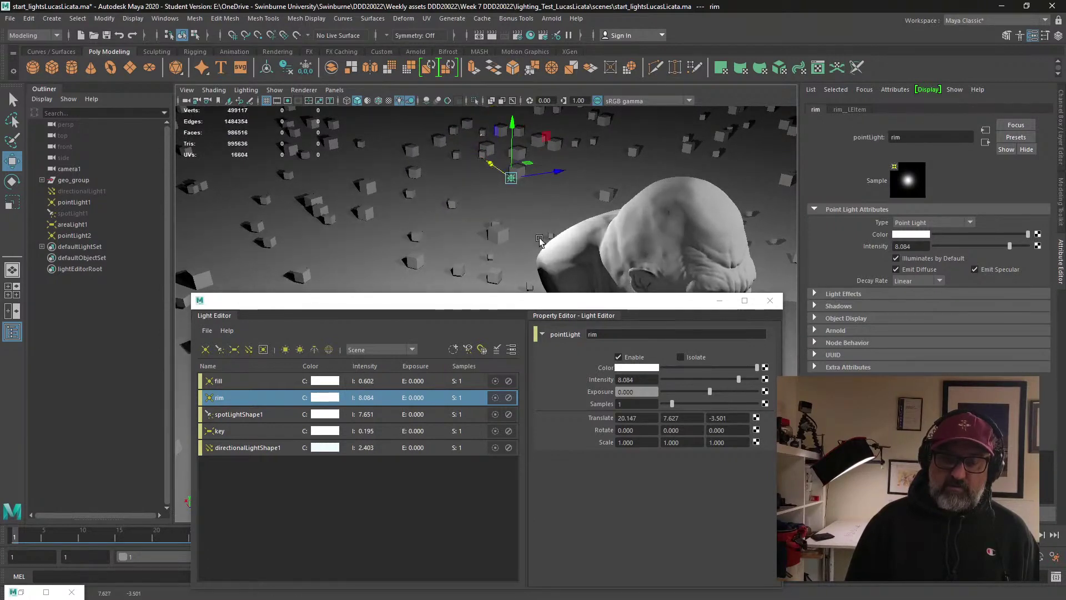
pyautogui.moveTo(562, 305); pyautogui.dragTo(922, 189)
pyautogui.keyDown('alt'); pyautogui.moveTo(399, 266); pyautogui.dragTo(376, 295); pyautogui.keyUp('alt')
pyautogui.keyDown('alt'); pyautogui.moveTo(377, 294); pyautogui.dragTo(365, 337, button='middle'); pyautogui.keyUp('alt')
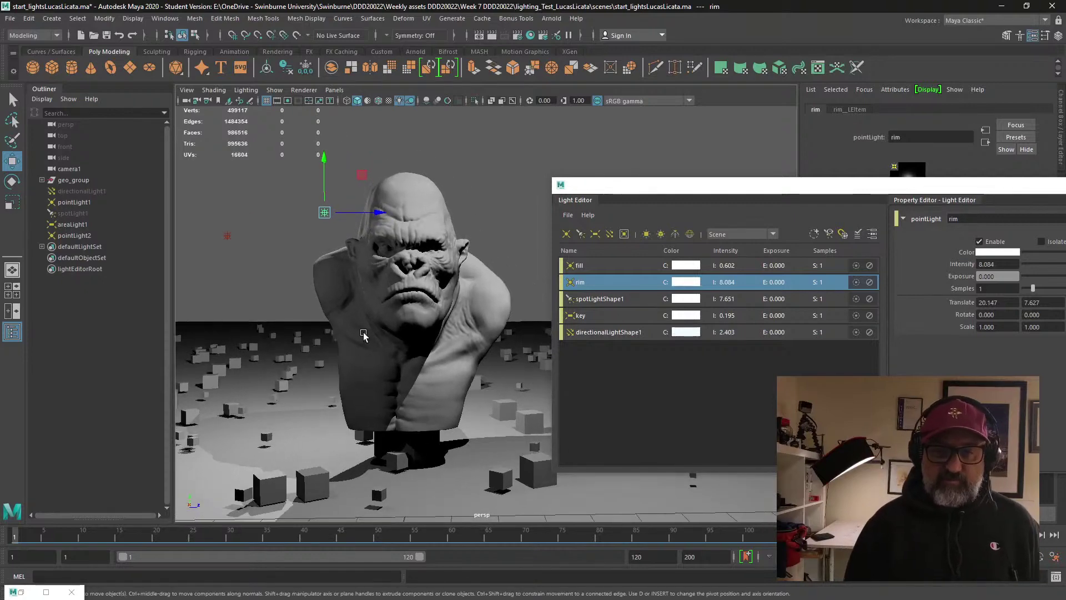
pyautogui.moveTo(750, 188); pyautogui.dragTo(664, 196)
pyautogui.keyDown('alt'); pyautogui.moveTo(344, 288); pyautogui.dragTo(325, 298); pyautogui.keyUp('alt')
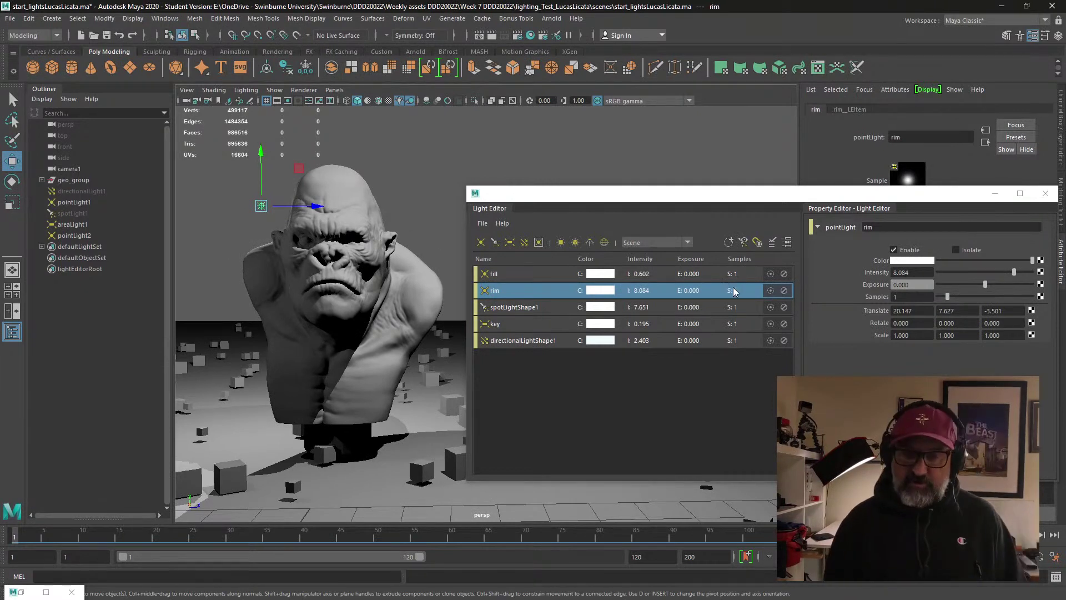
# Step: Isolate the rim light in the Light Editor and give it a pale orange colour
pyautogui.click(771, 290)
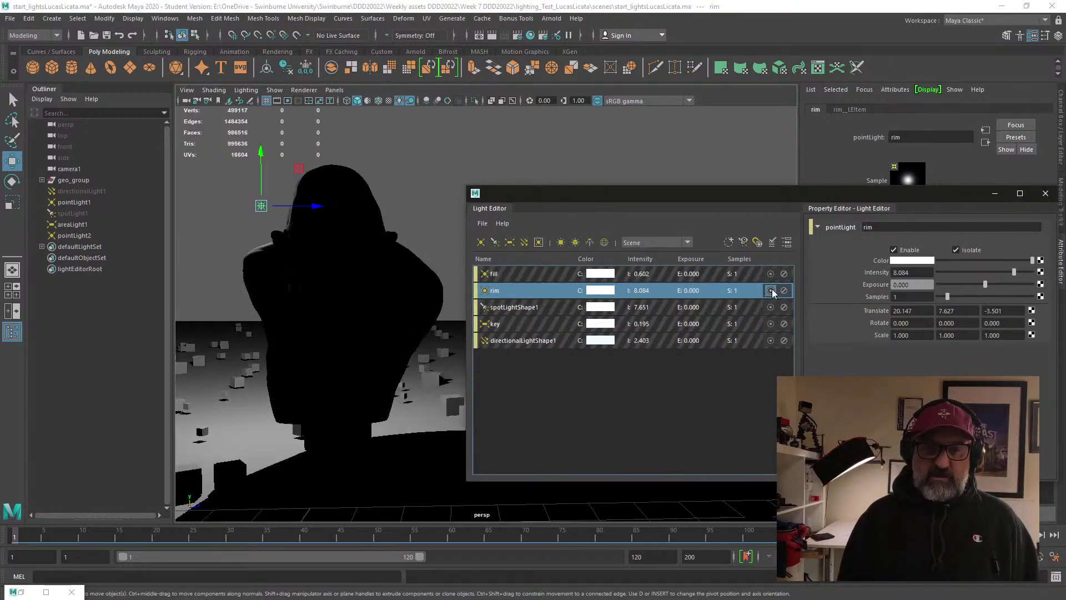
pyautogui.click(919, 261)
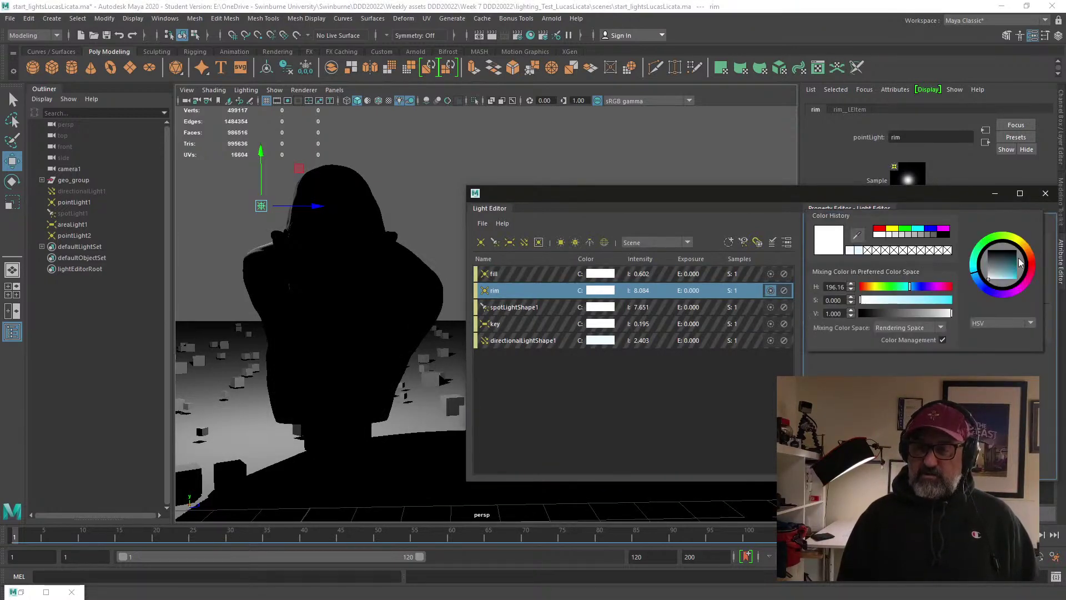
pyautogui.moveTo(1006, 272); pyautogui.dragTo(1005, 281)
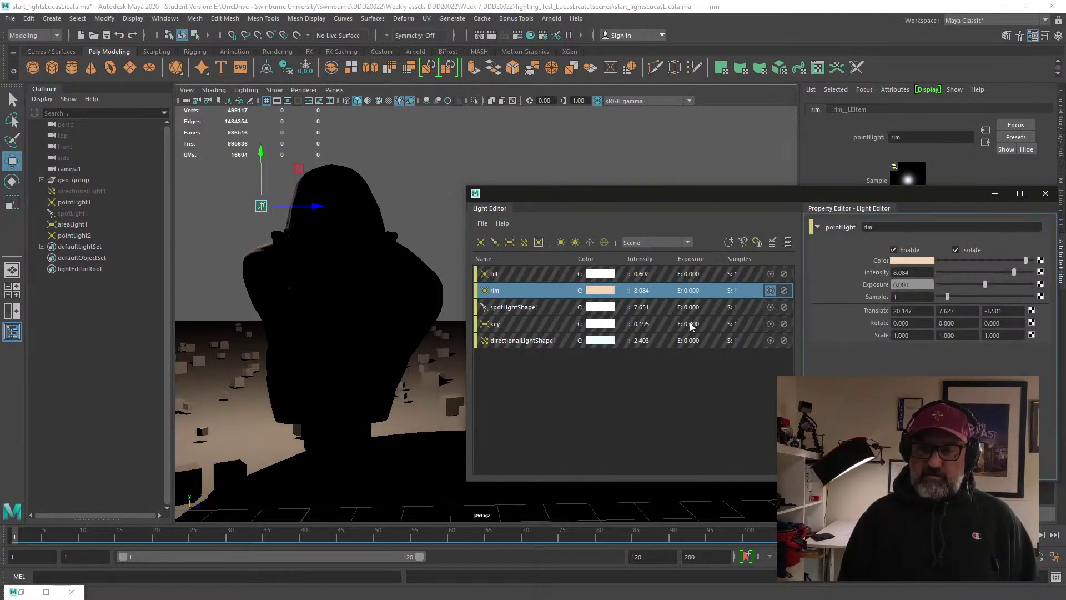
# Step: Isolate the key light instead of the rim, tint it pale cyan with hue 183.25 and saturation 0.216, and end the isolation
pyautogui.click(555, 324)
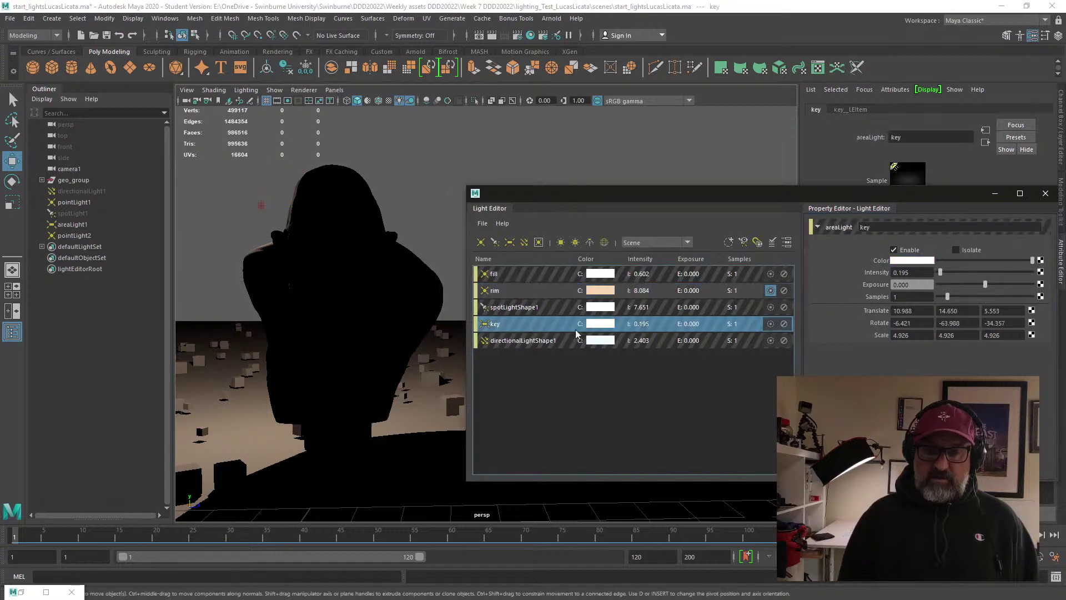
pyautogui.click(771, 290)
pyautogui.click(770, 324)
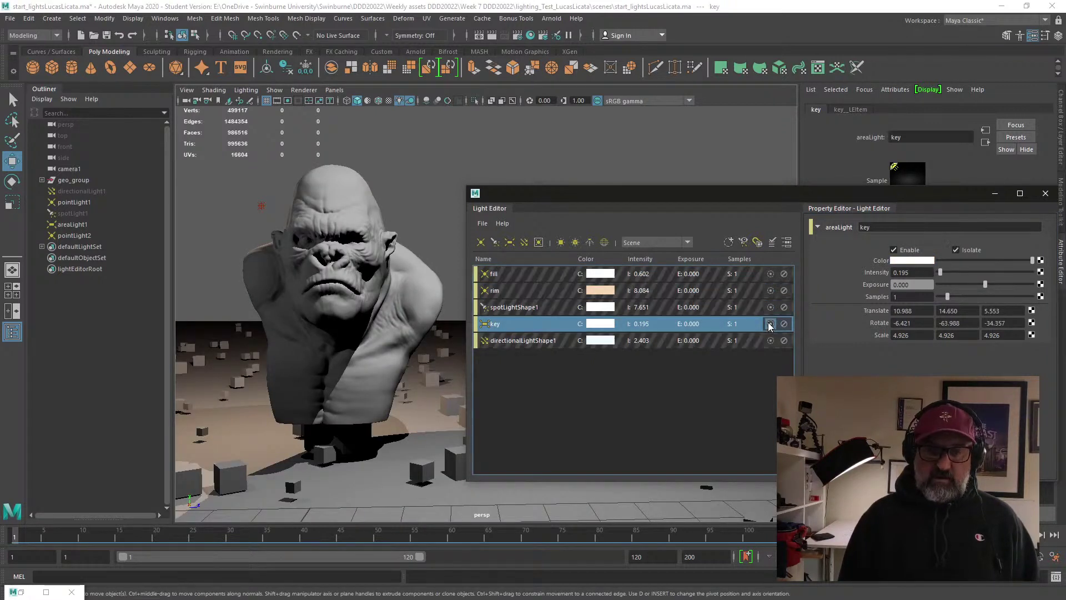
pyautogui.click(912, 260)
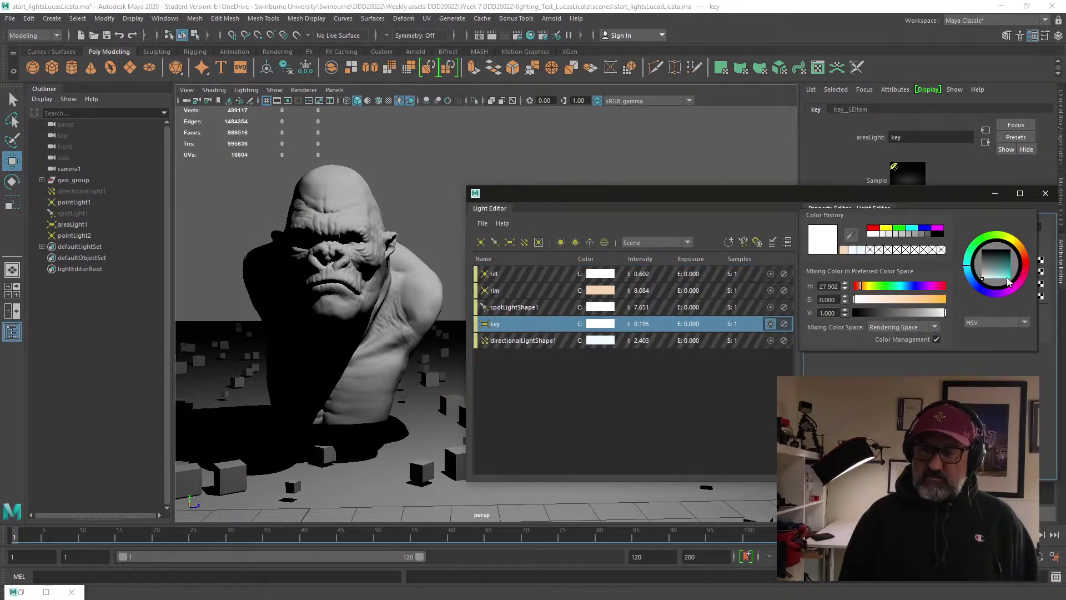
pyautogui.moveTo(1009, 282); pyautogui.dragTo(987, 283)
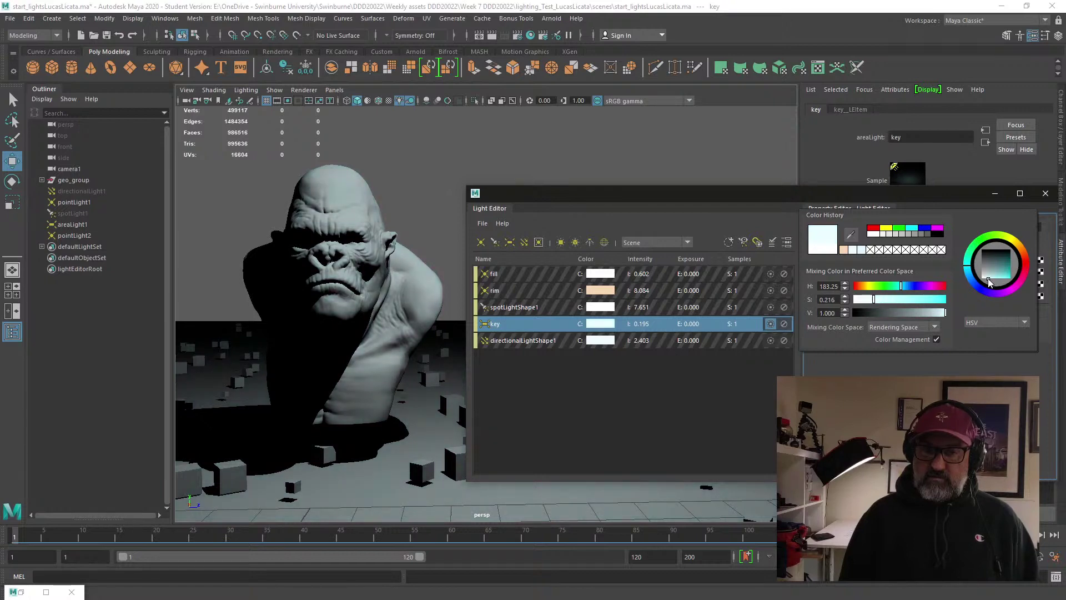
pyautogui.click(725, 399)
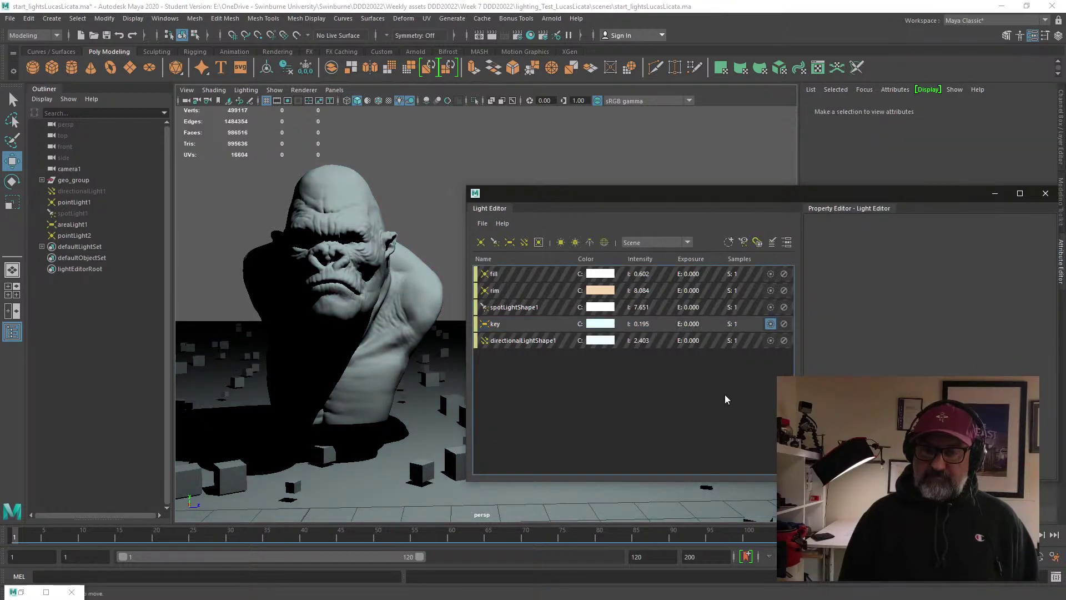
pyautogui.click(770, 324)
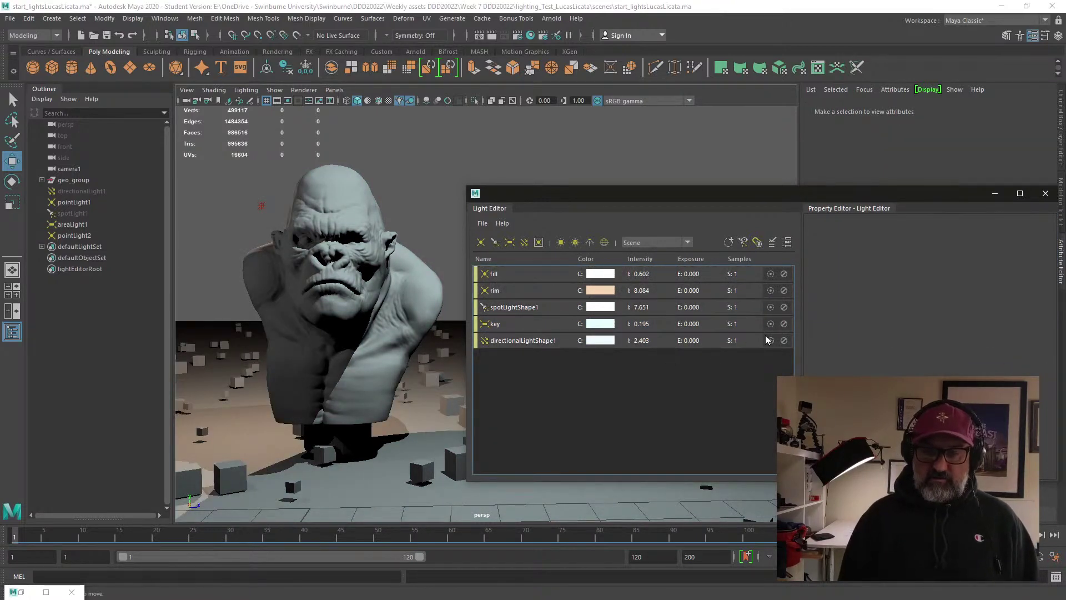
# Step: Isolate the fill light, change its colour to a pale pink, and end the isolation
pyautogui.click(771, 274)
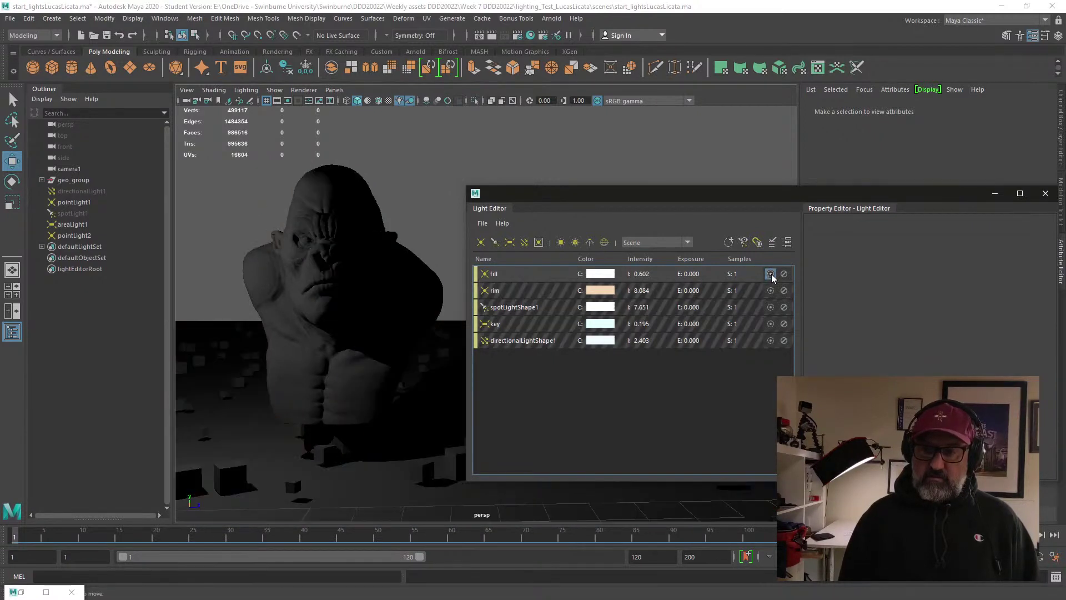
pyautogui.click(604, 277)
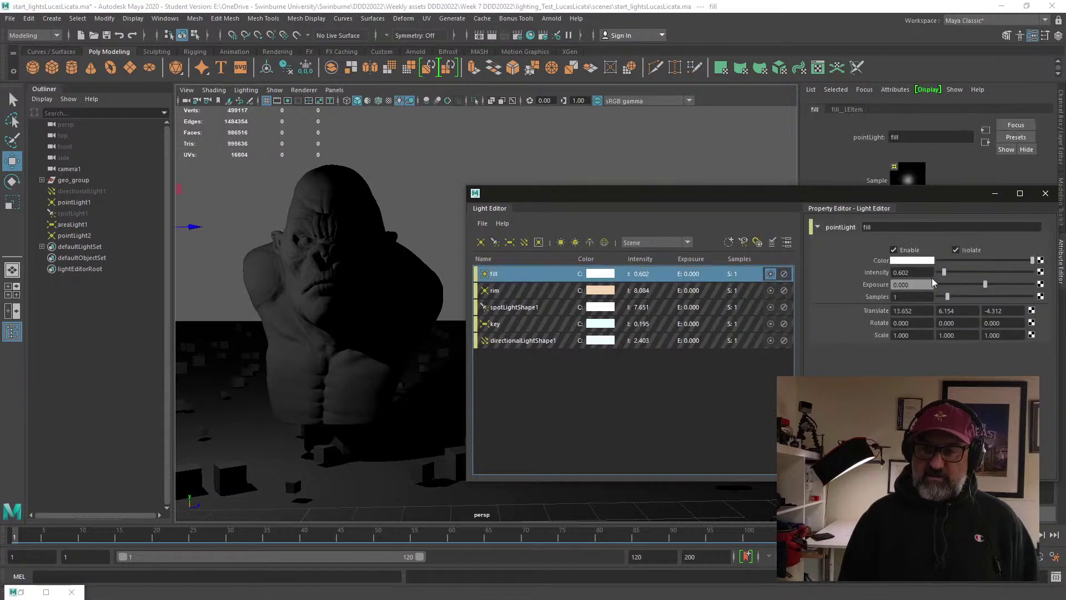
pyautogui.click(917, 261)
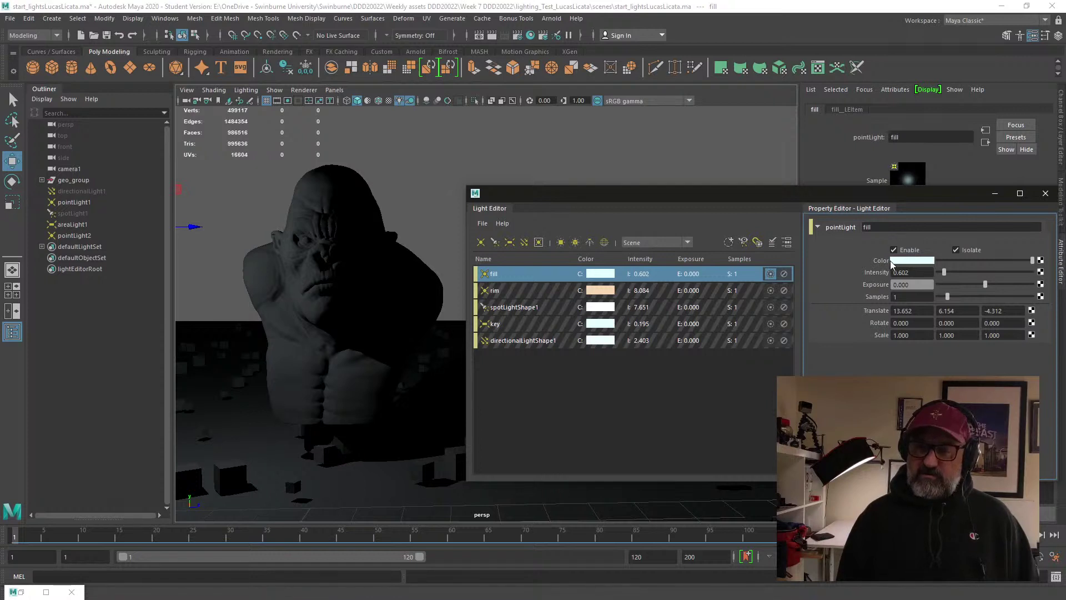
pyautogui.click(898, 261)
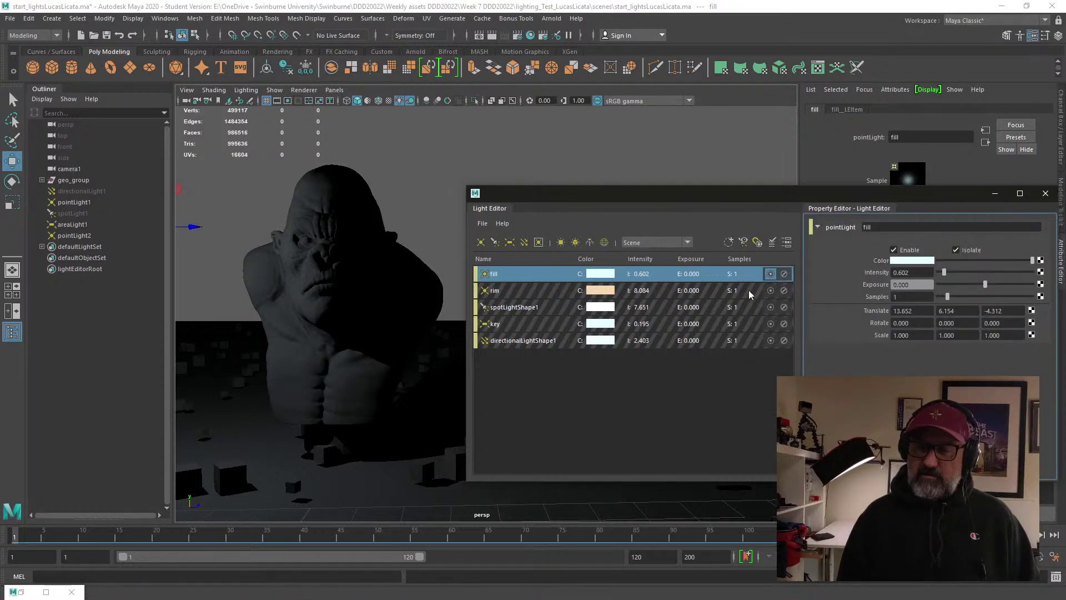
pyautogui.click(917, 262)
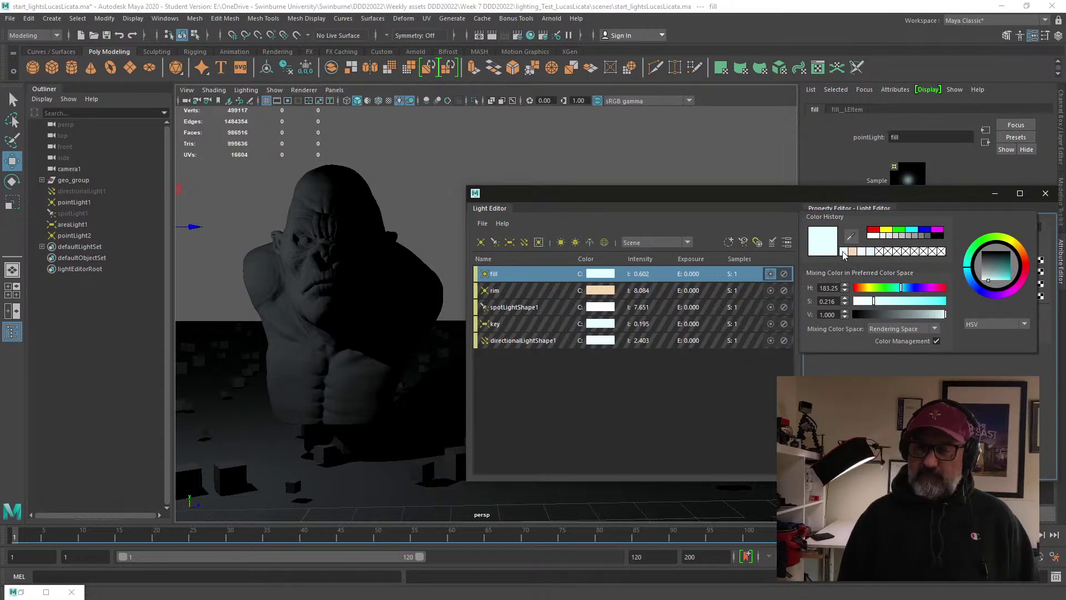
pyautogui.click(1026, 267)
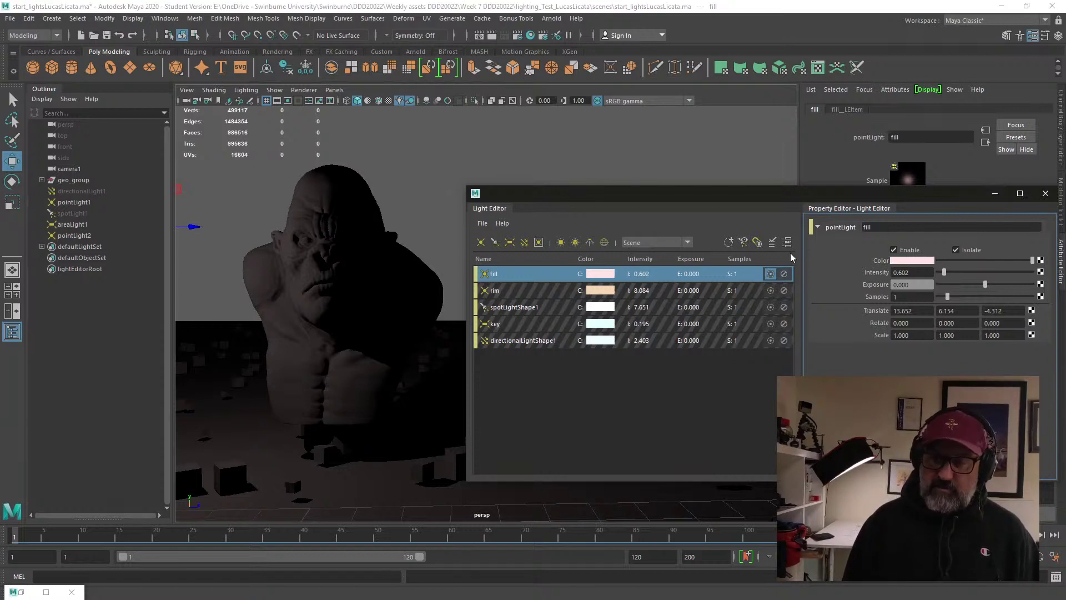
pyautogui.click(770, 274)
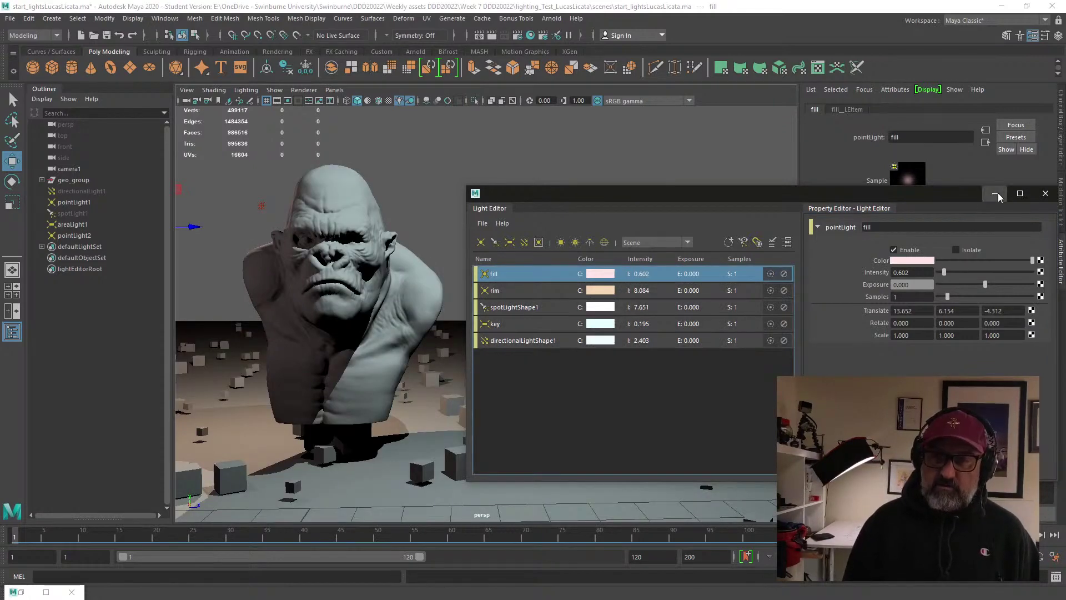
# Step: Minimize the Light Editor and inspect the combined coloured lighting on the gorilla bust up close and from farther away
pyautogui.click(998, 195)
pyautogui.keyDown('alt'); pyautogui.moveTo(504, 347); pyautogui.dragTo(585, 357, button='middle'); pyautogui.keyUp('alt')
pyautogui.scroll(4, 563, 357)
pyautogui.scroll(2, 563, 356)
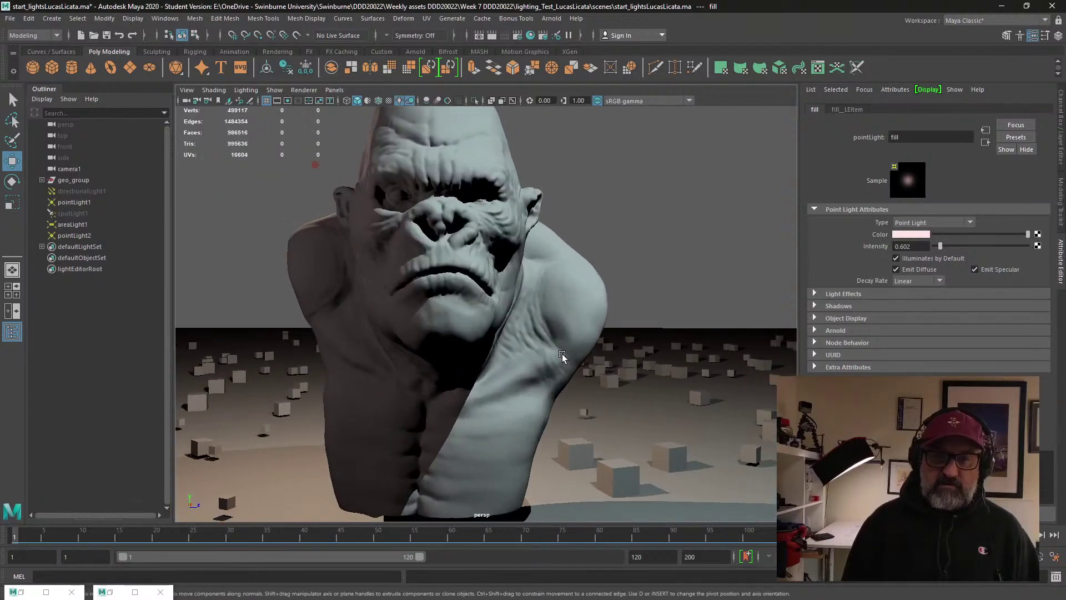
pyautogui.scroll(-5, 569, 372)
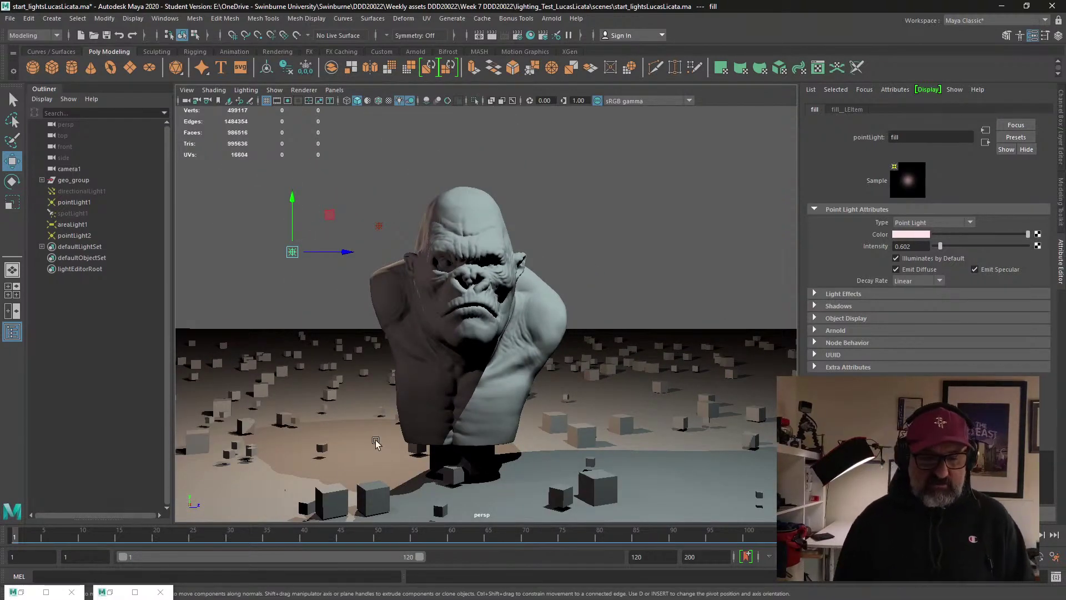
pyautogui.keyDown('alt'); pyautogui.moveTo(572, 432); pyautogui.dragTo(555, 421, button='middle'); pyautogui.keyUp('alt')
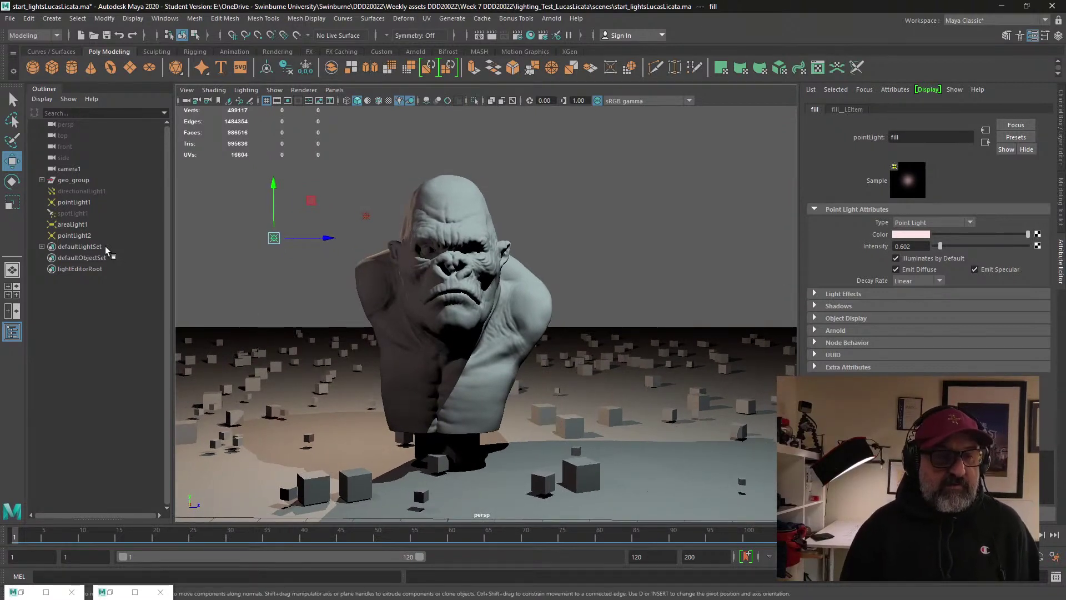
# Step: Turn off Use Ray Trace Shadows for the fill light, pointLight1
pyautogui.click(92, 202)
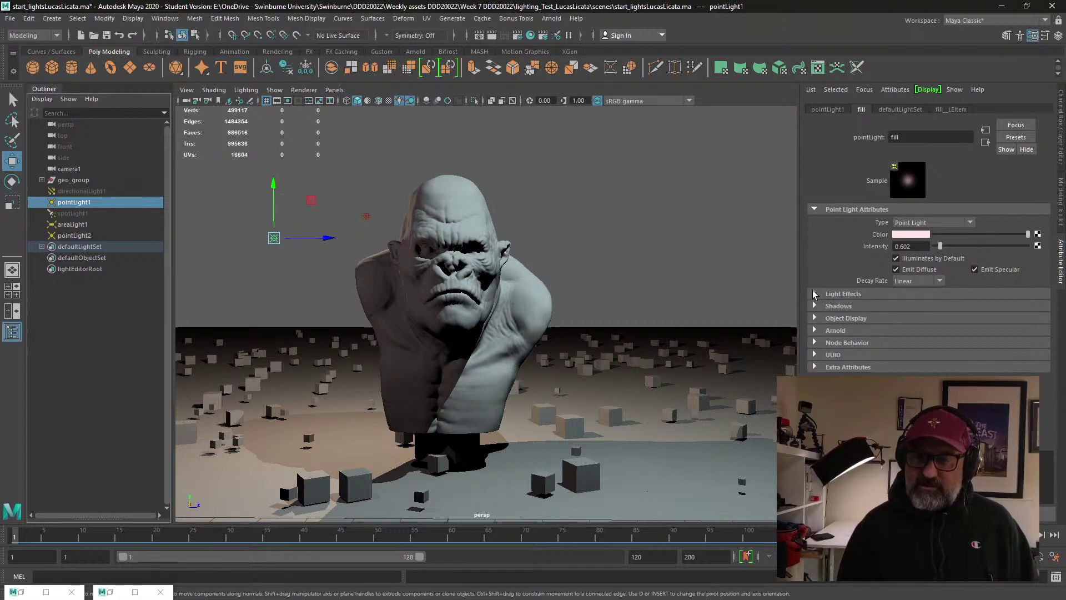
pyautogui.click(815, 293)
pyautogui.click(817, 290)
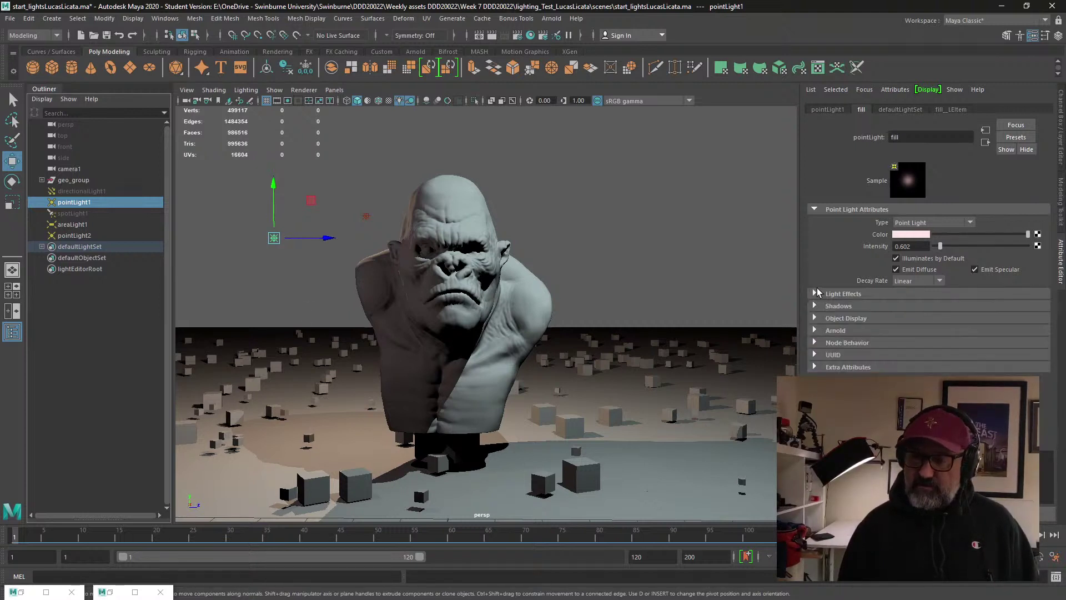
pyautogui.click(815, 305)
pyautogui.scroll(-5, 947, 349)
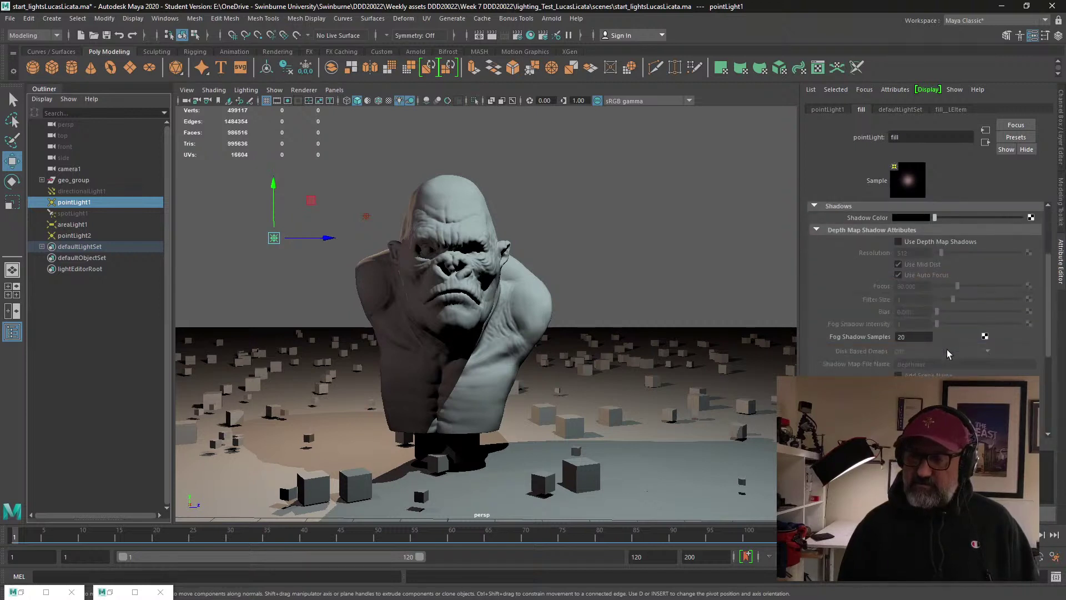
pyautogui.scroll(-2, 947, 349)
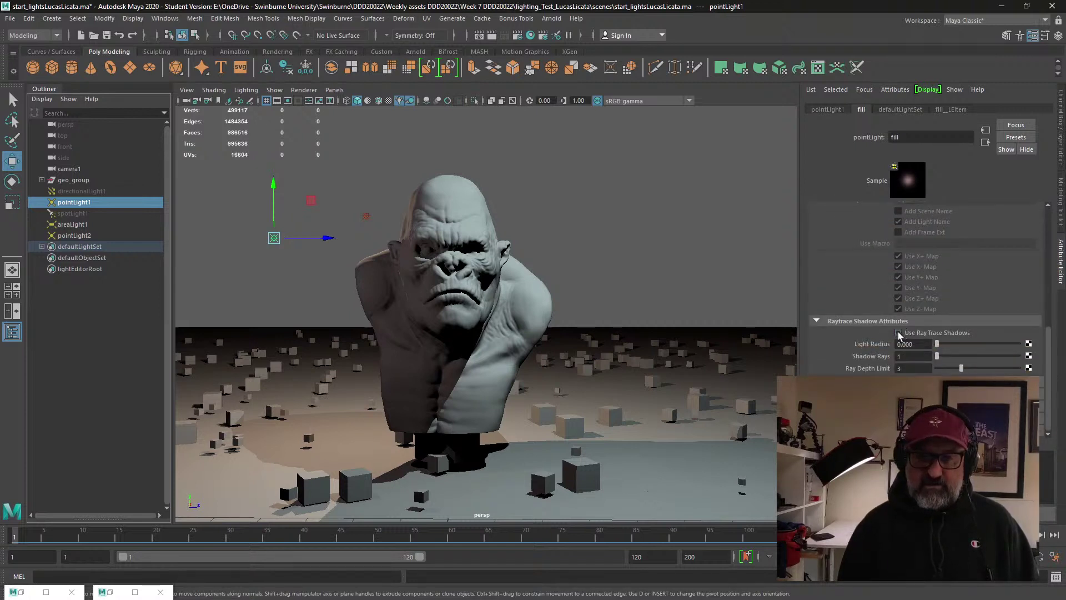
pyautogui.click(898, 333)
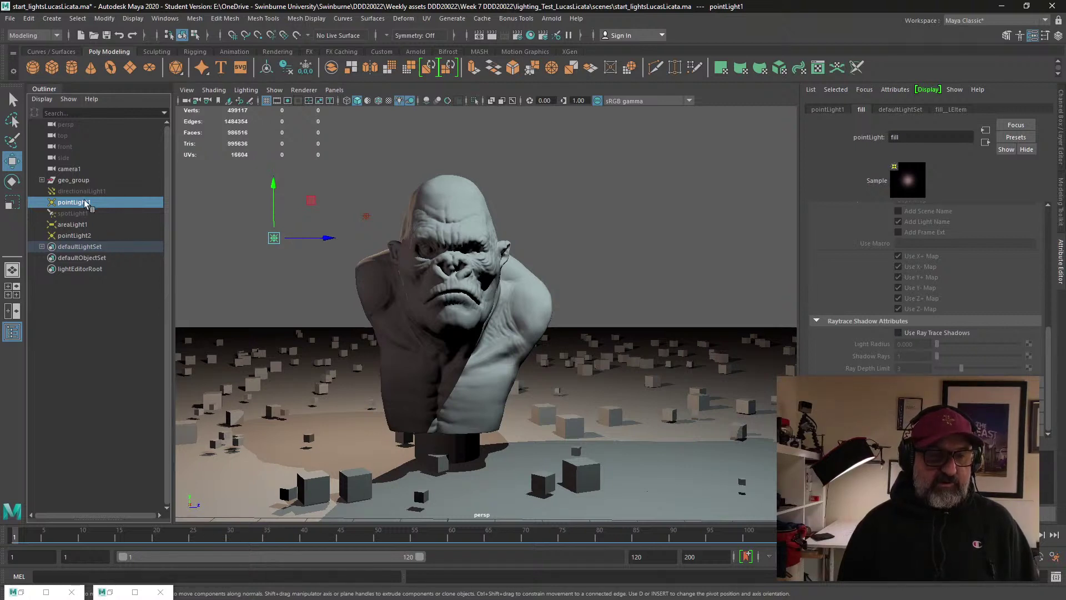
# Step: Turn the rim light's ray trace shadows off and back on to compare their effect around the bust
pyautogui.click(94, 224)
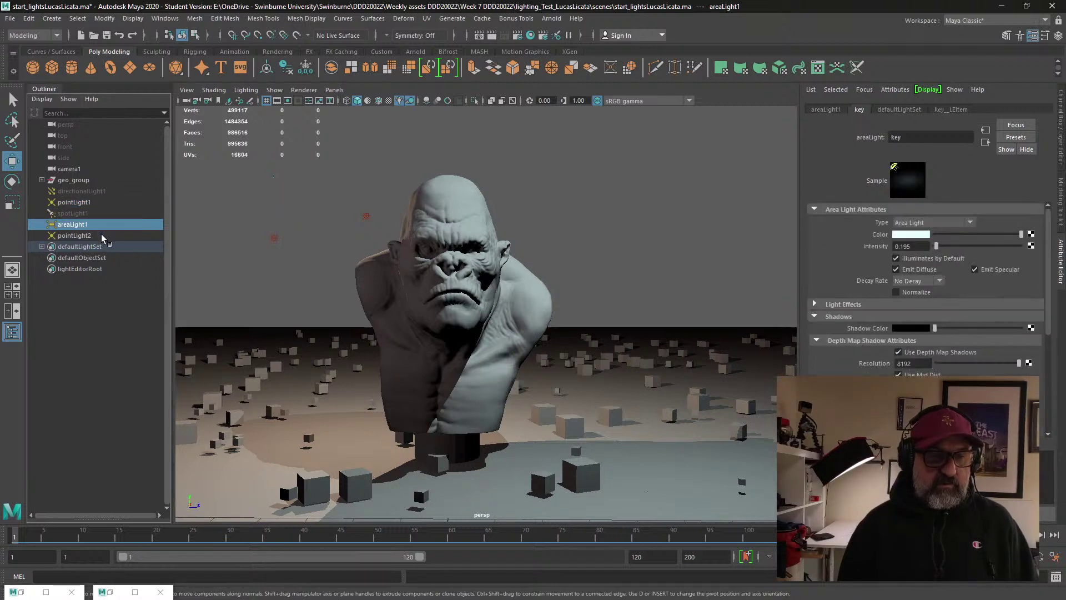
pyautogui.click(100, 234)
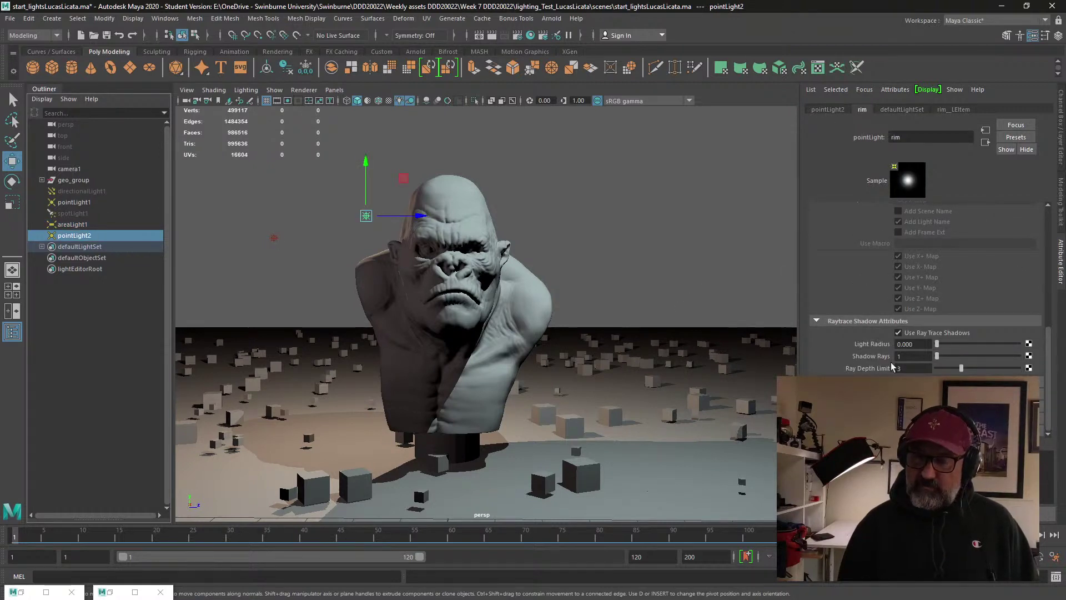
pyautogui.click(897, 332)
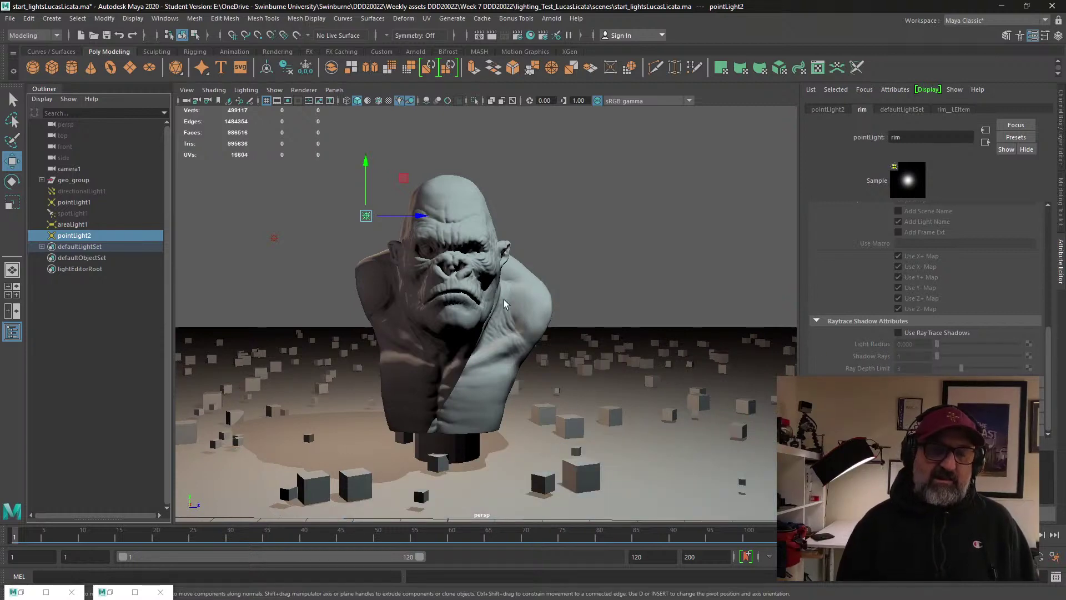
pyautogui.keyDown('alt'); pyautogui.moveTo(484, 445); pyautogui.dragTo(544, 266); pyautogui.keyUp('alt')
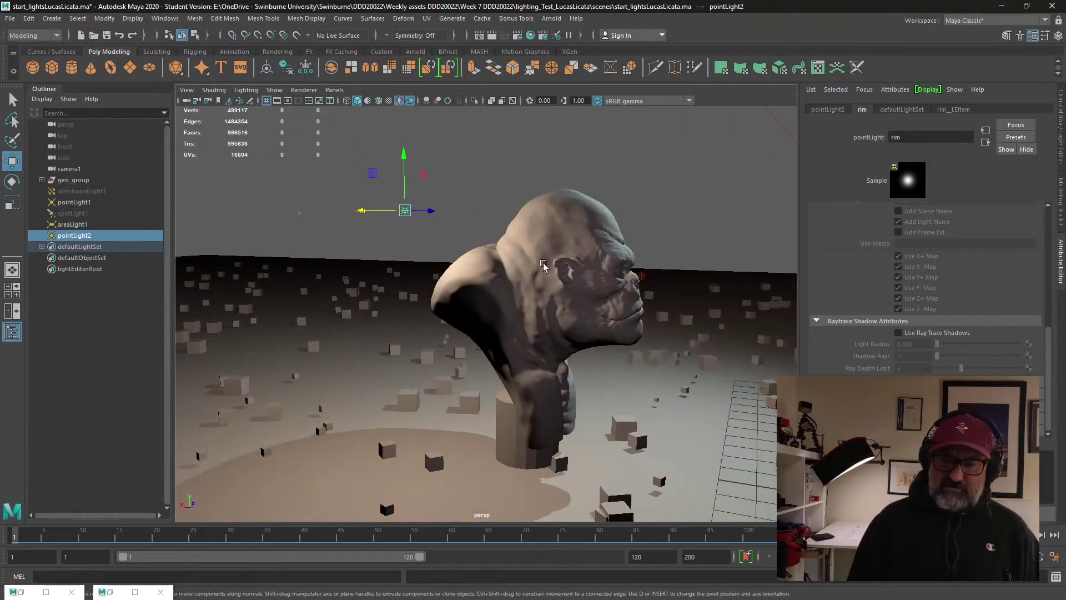
pyautogui.keyDown('alt'); pyautogui.moveTo(606, 289); pyautogui.dragTo(534, 300); pyautogui.keyUp('alt')
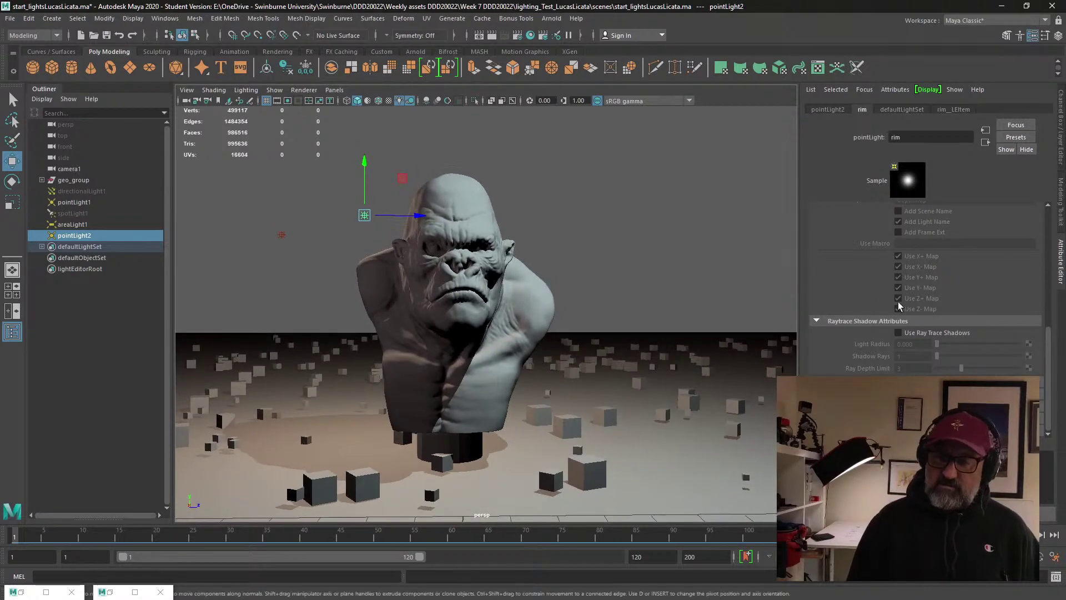
pyautogui.click(899, 333)
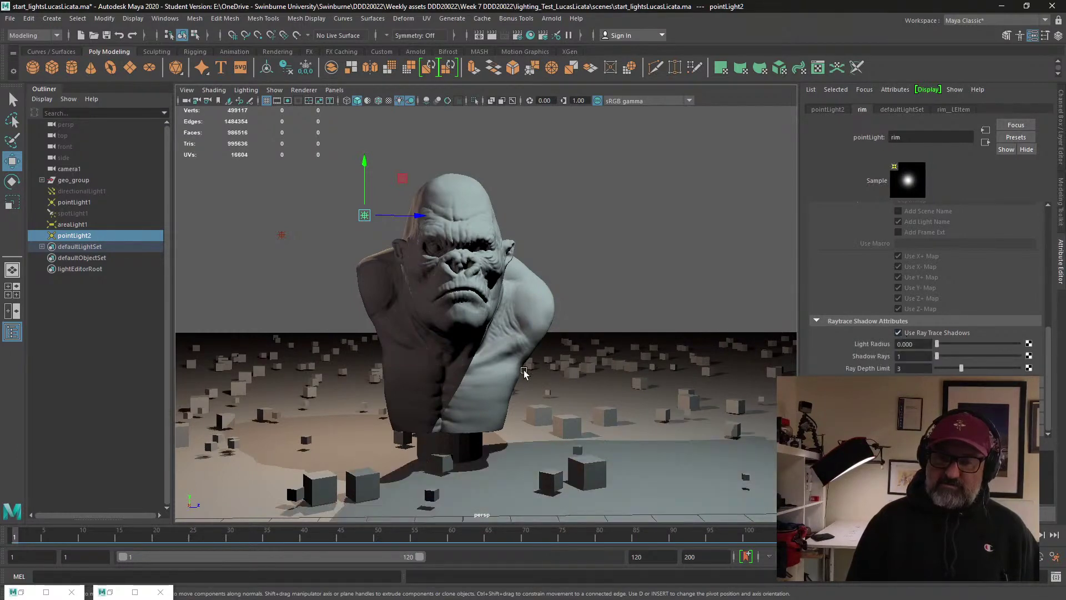
pyautogui.keyDown('alt'); pyautogui.moveTo(523, 373); pyautogui.dragTo(628, 324); pyautogui.keyUp('alt')
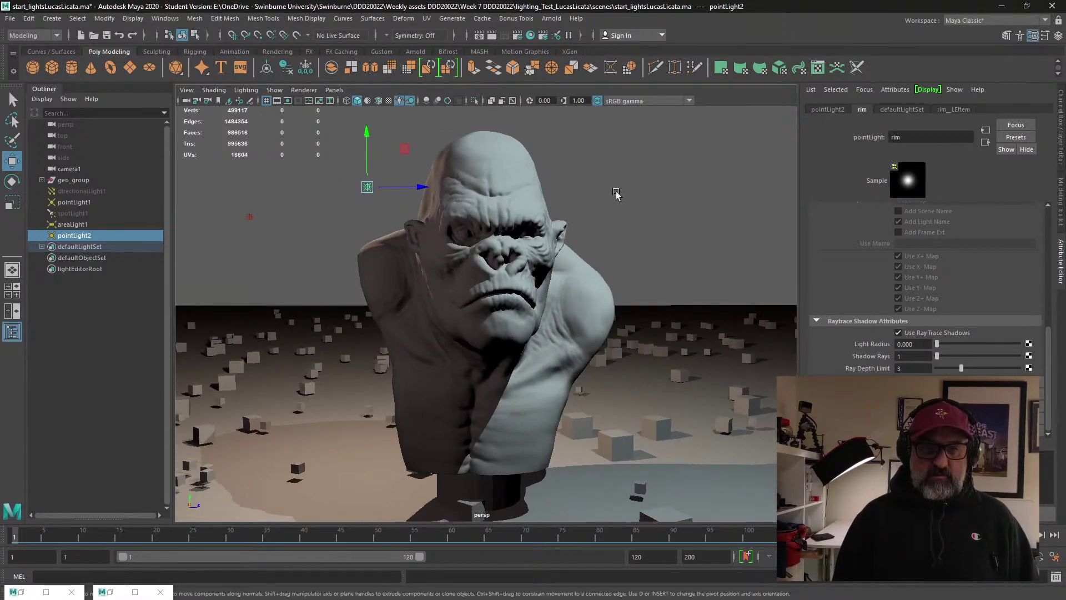
pyautogui.scroll(-5, 521, 237)
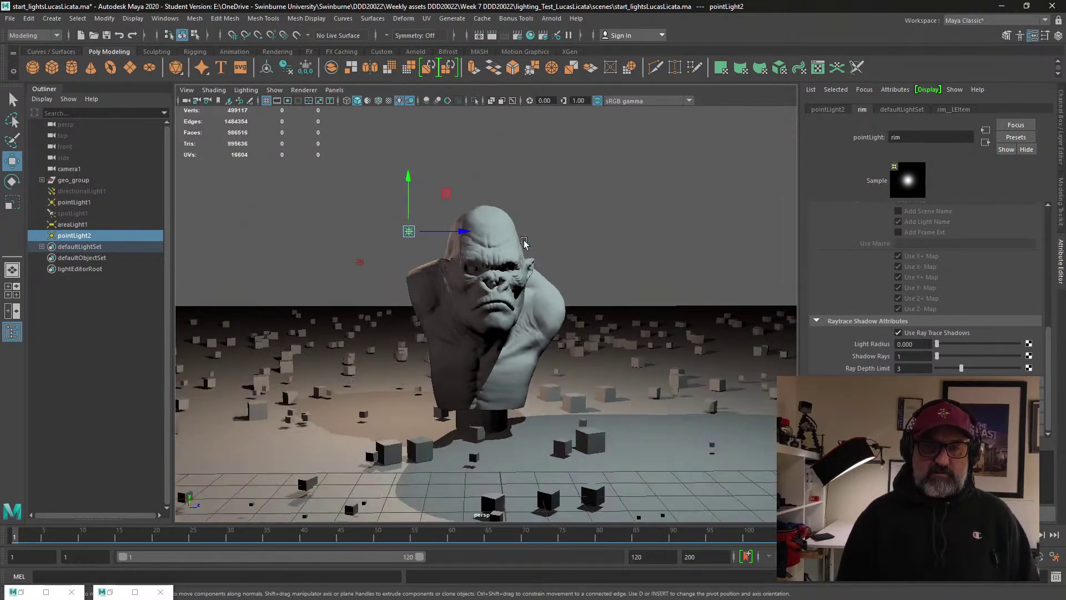
pyautogui.keyDown('alt'); pyautogui.moveTo(518, 236); pyautogui.dragTo(532, 247); pyautogui.keyUp('alt')
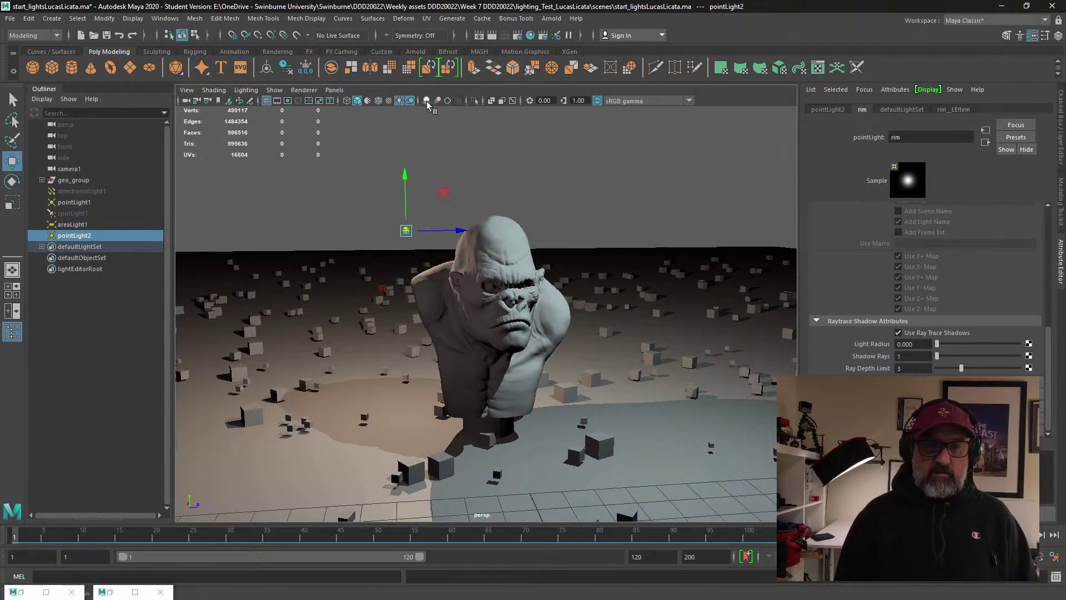